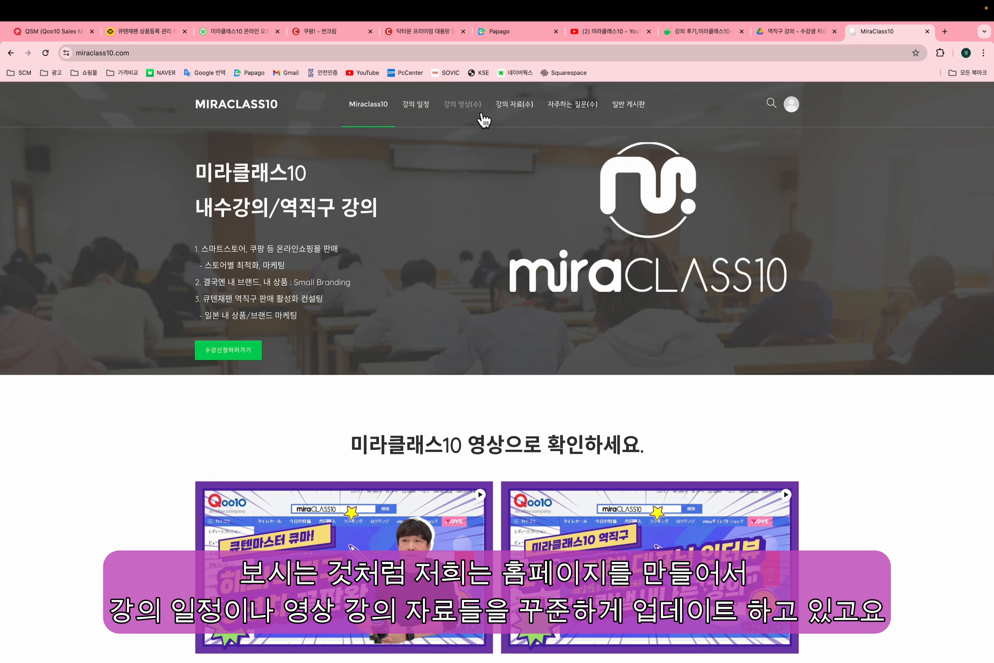
- Browse the lecture videos page from the 1기 lessons through the 7기 lessons to examine which recordings are available
{"action": "left_click", "coordinate": [462, 106]}
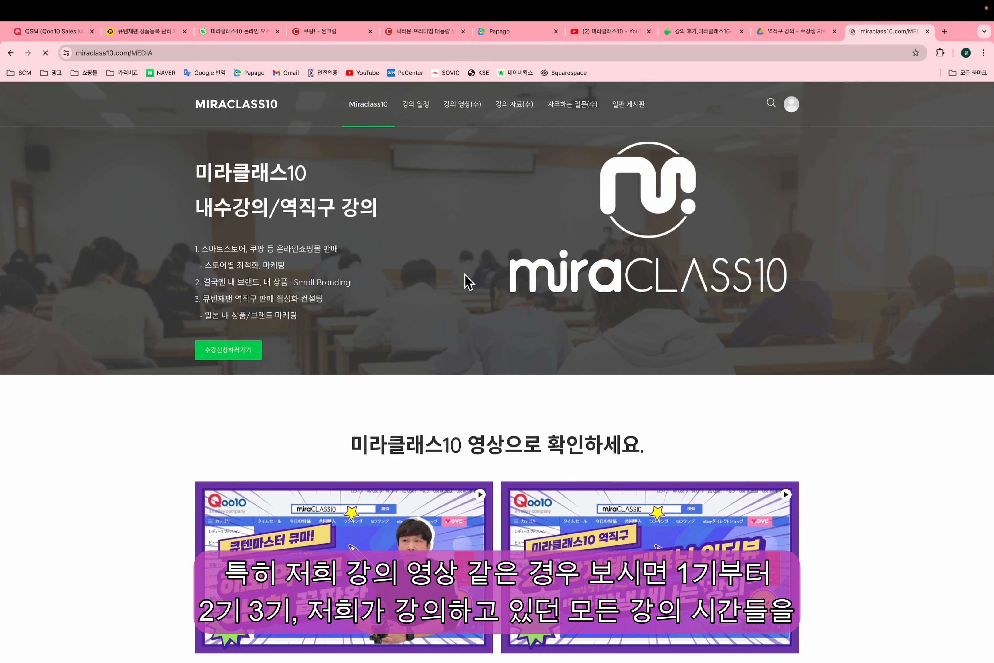
{"action": "scroll", "coordinate": [577, 337], "scroll_direction": "down", "scroll_amount": 9}
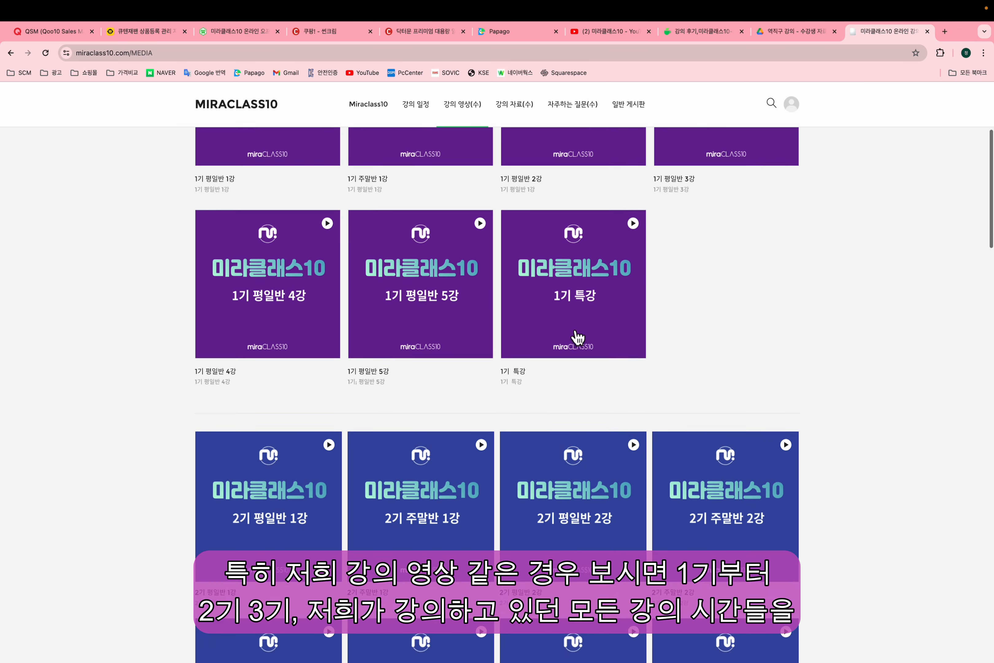
{"action": "scroll", "coordinate": [577, 340], "scroll_direction": "down", "scroll_amount": 20}
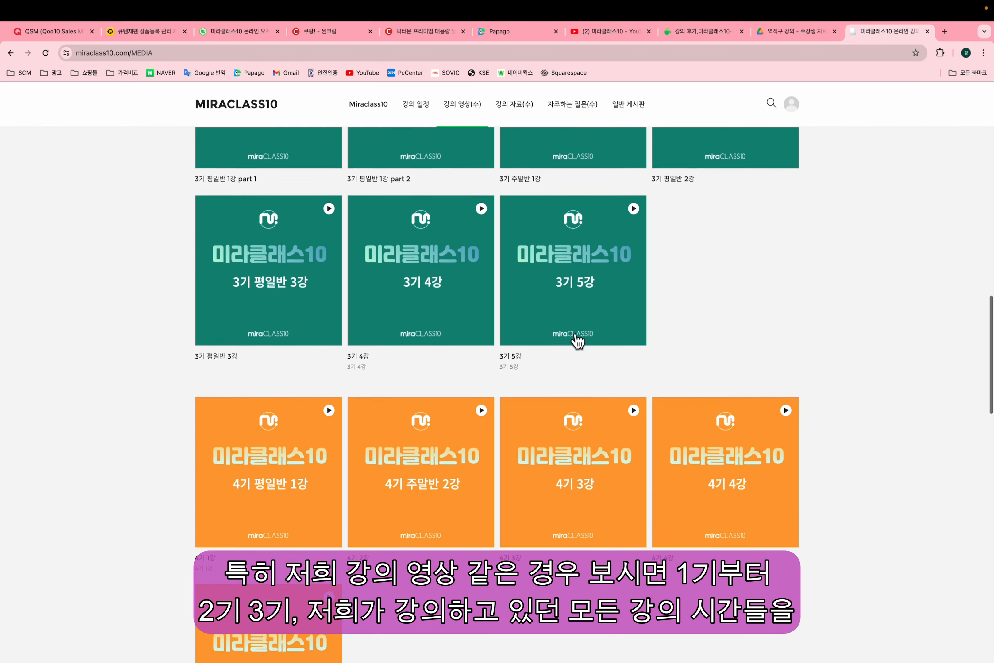
{"action": "scroll", "coordinate": [576, 337], "scroll_direction": "down", "scroll_amount": 13}
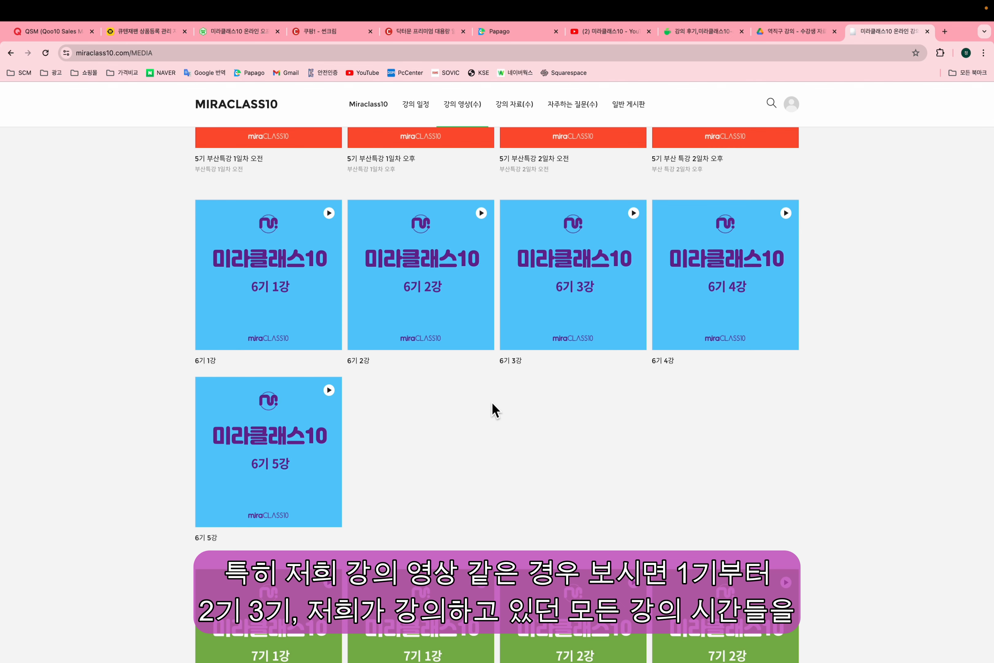
{"action": "scroll", "coordinate": [492, 423], "scroll_direction": "up", "scroll_amount": 1}
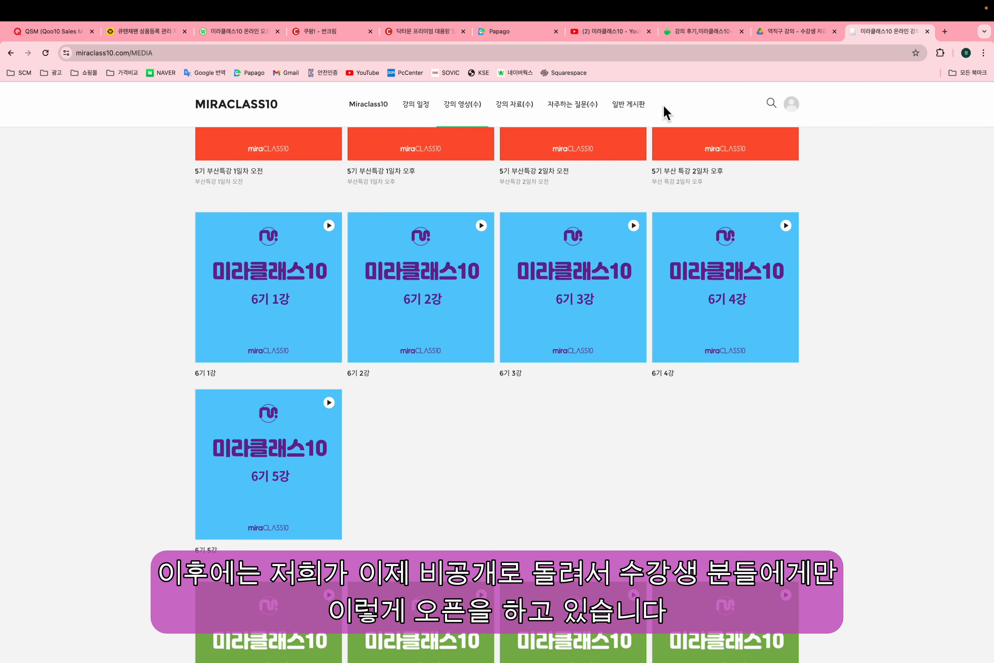
{"action": "scroll", "coordinate": [622, 431], "scroll_direction": "down", "scroll_amount": 6}
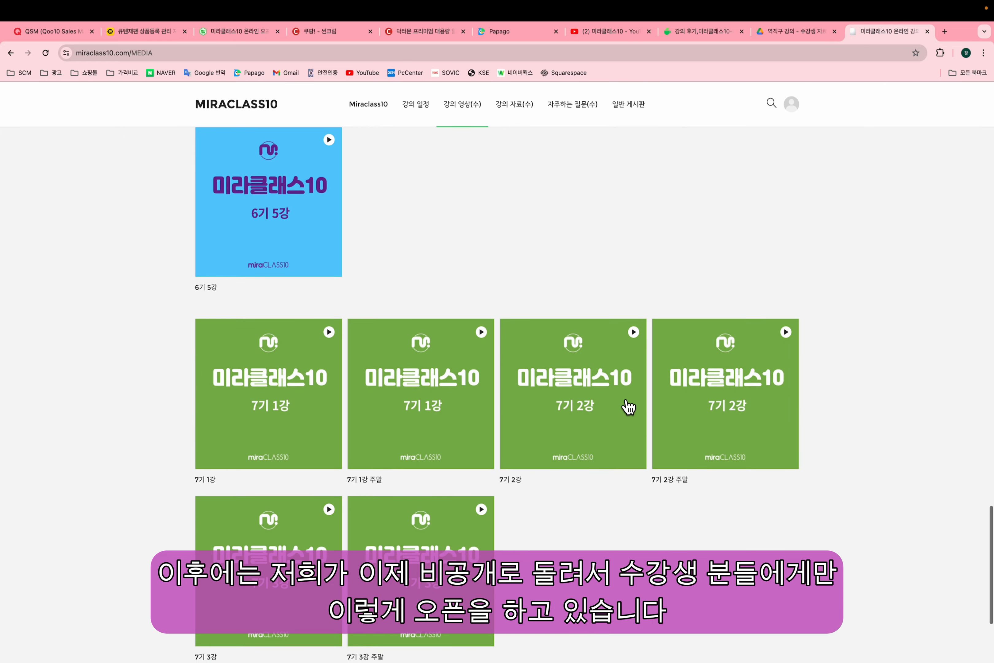
{"action": "scroll", "coordinate": [658, 394], "scroll_direction": "up", "scroll_amount": 2}
{"action": "scroll", "coordinate": [660, 394], "scroll_direction": "down", "scroll_amount": 5}
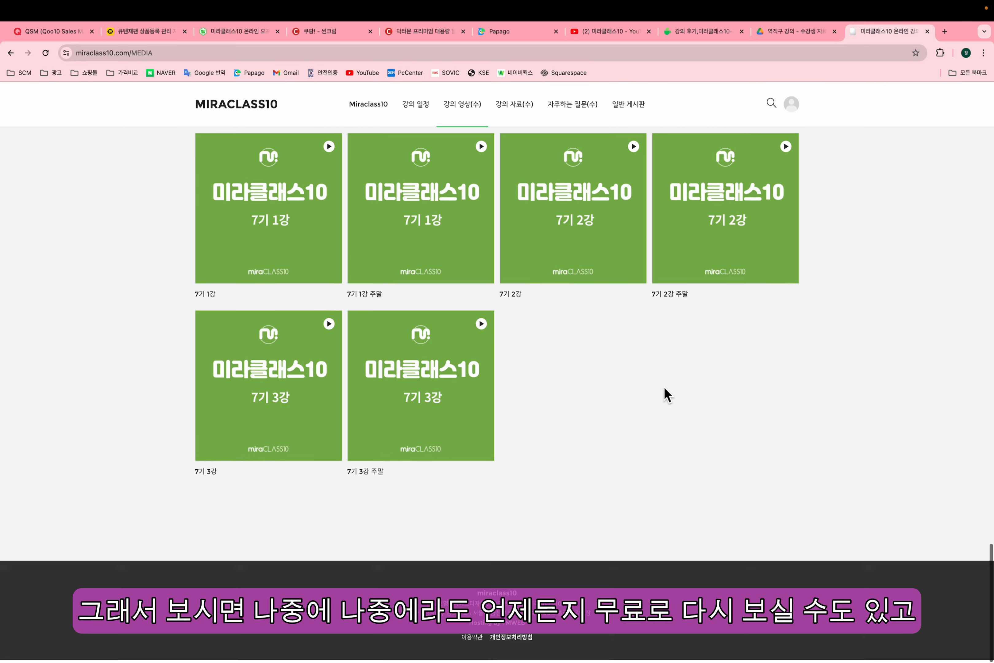
{"action": "scroll", "coordinate": [666, 395], "scroll_direction": "up", "scroll_amount": 15}
{"action": "scroll", "coordinate": [663, 403], "scroll_direction": "up", "scroll_amount": 13}
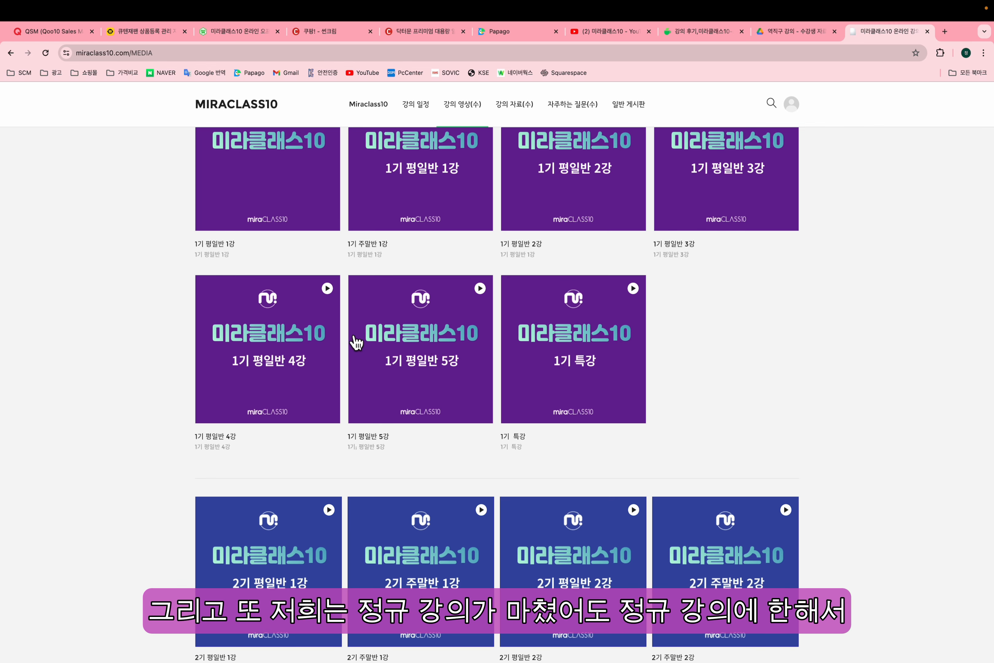
- View the lecture schedule calendar for April 2024
{"action": "left_click", "coordinate": [420, 106]}
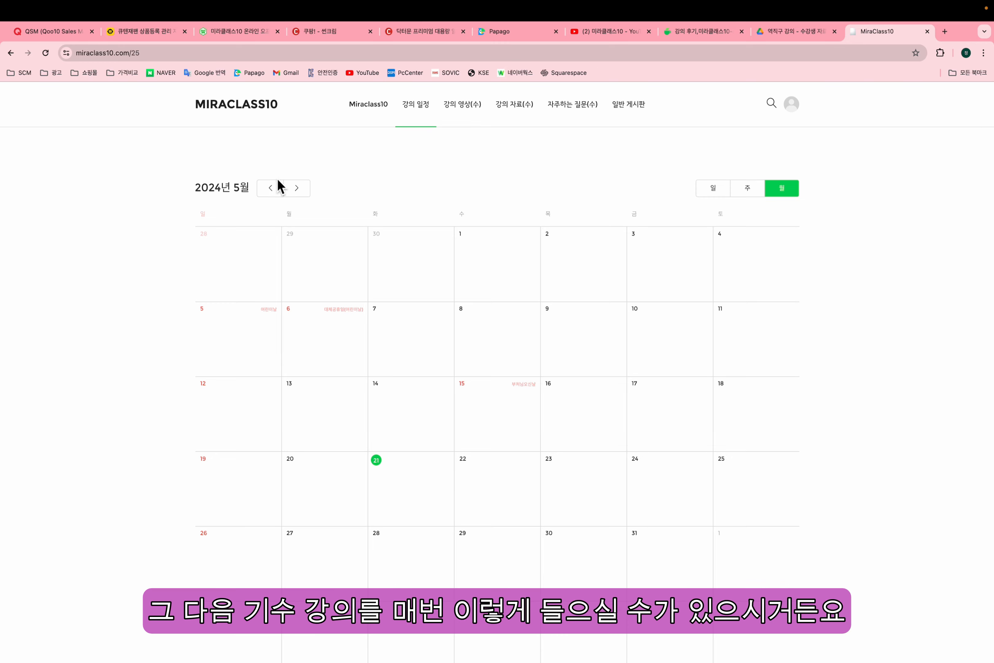
{"action": "left_click", "coordinate": [271, 189]}
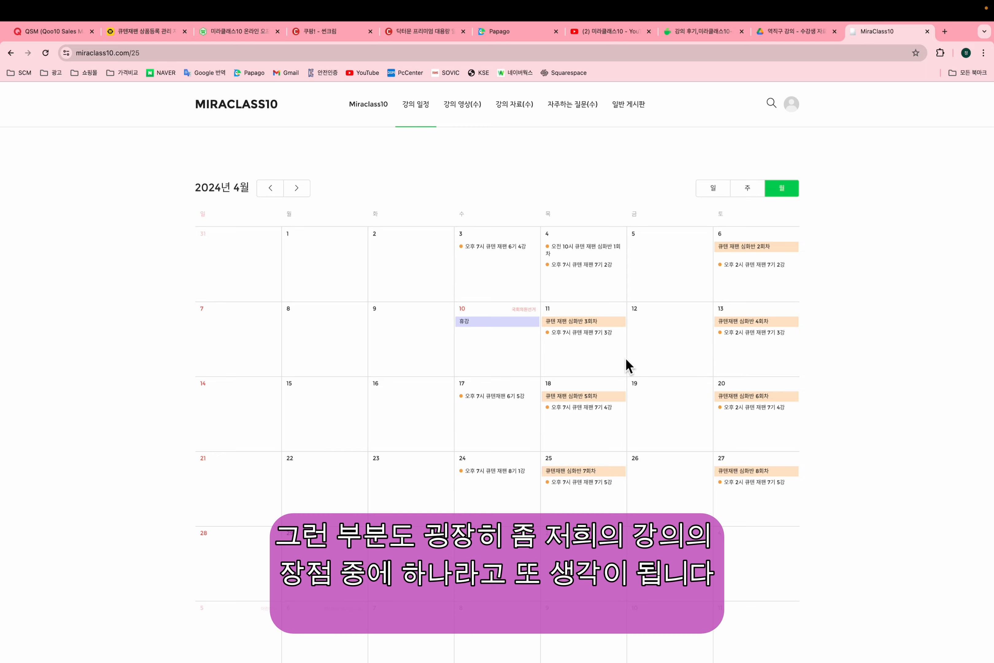
- Switch to the Google Drive student materials folder and look inside the 큐텐 재팬 광고, 영상 자료 and 셀러샵(내 샵 관련) folders
{"action": "left_click", "coordinate": [794, 37]}
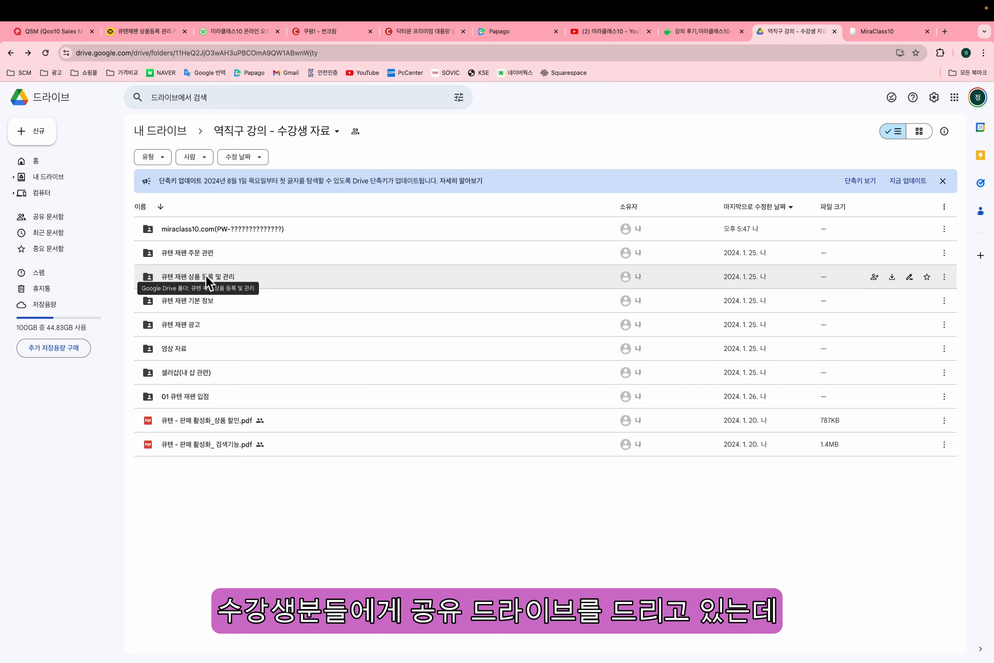
{"action": "double_click", "coordinate": [189, 323]}
{"action": "left_click", "coordinate": [10, 52]}
{"action": "double_click", "coordinate": [187, 348]}
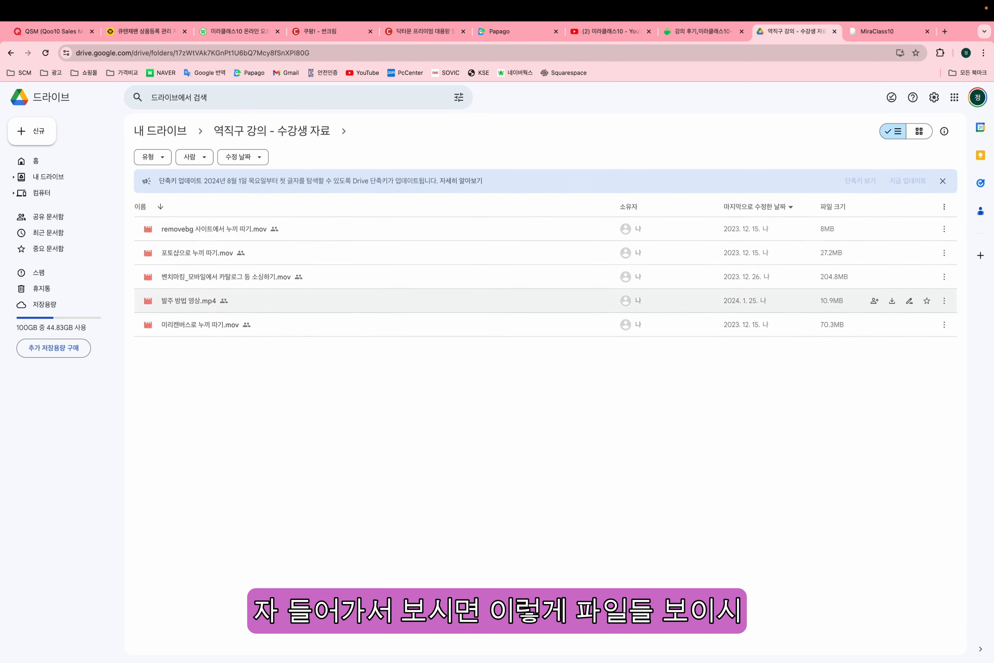
{"action": "left_click", "coordinate": [11, 53]}
{"action": "double_click", "coordinate": [179, 377]}
{"action": "left_click", "coordinate": [10, 52]}
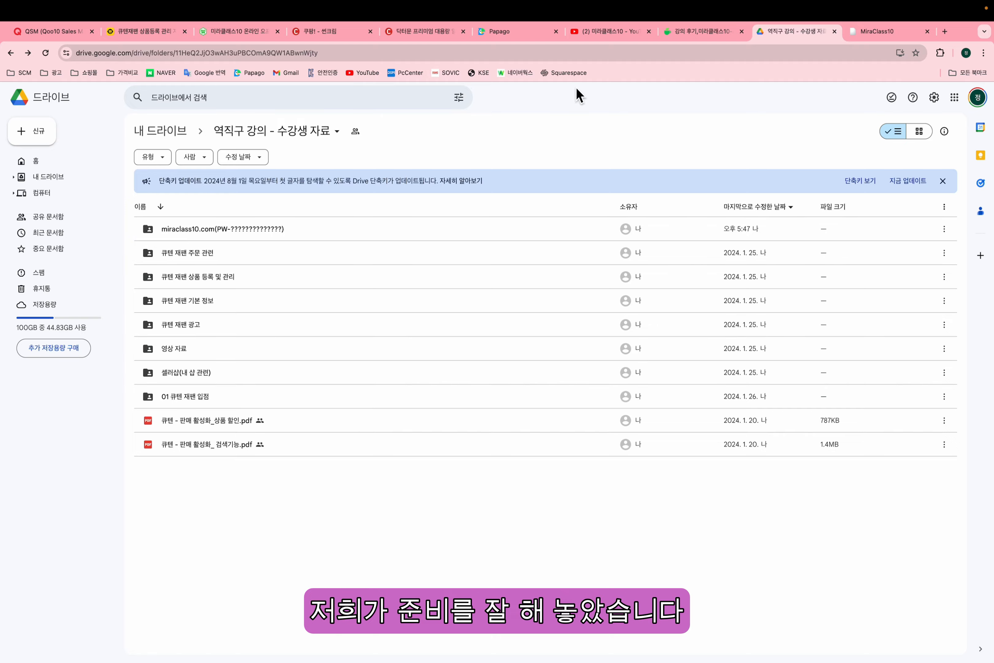
- Switch to the miraclass10 Naver Cafe and look over the 강의 후기 posts and the list of boards
{"action": "left_click", "coordinate": [727, 34]}
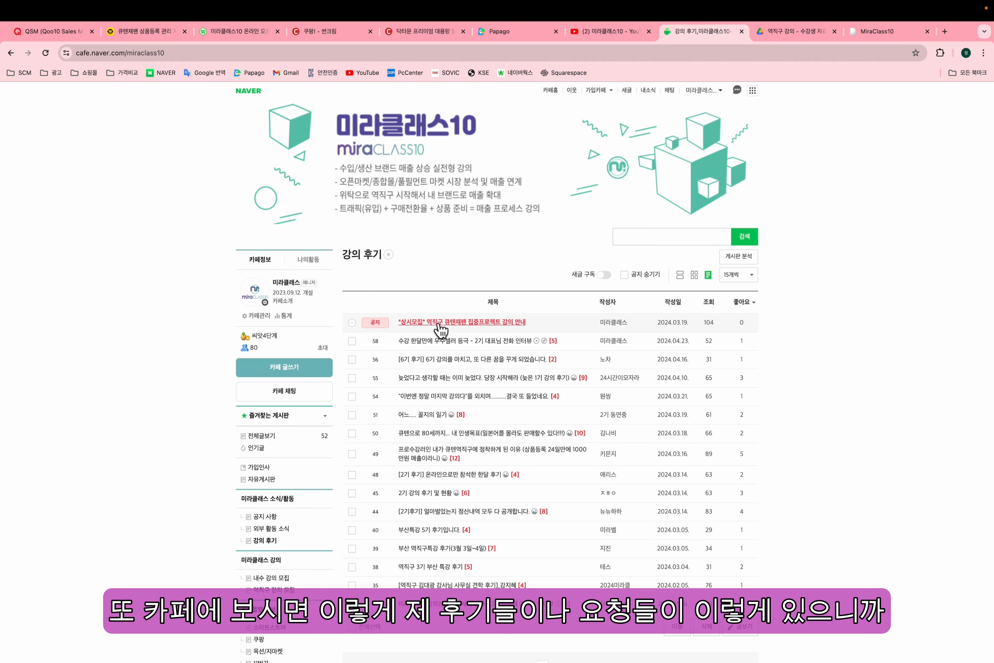
{"action": "scroll", "coordinate": [466, 440], "scroll_direction": "down", "scroll_amount": 1}
{"action": "scroll", "coordinate": [466, 440], "scroll_direction": "down", "scroll_amount": 5}
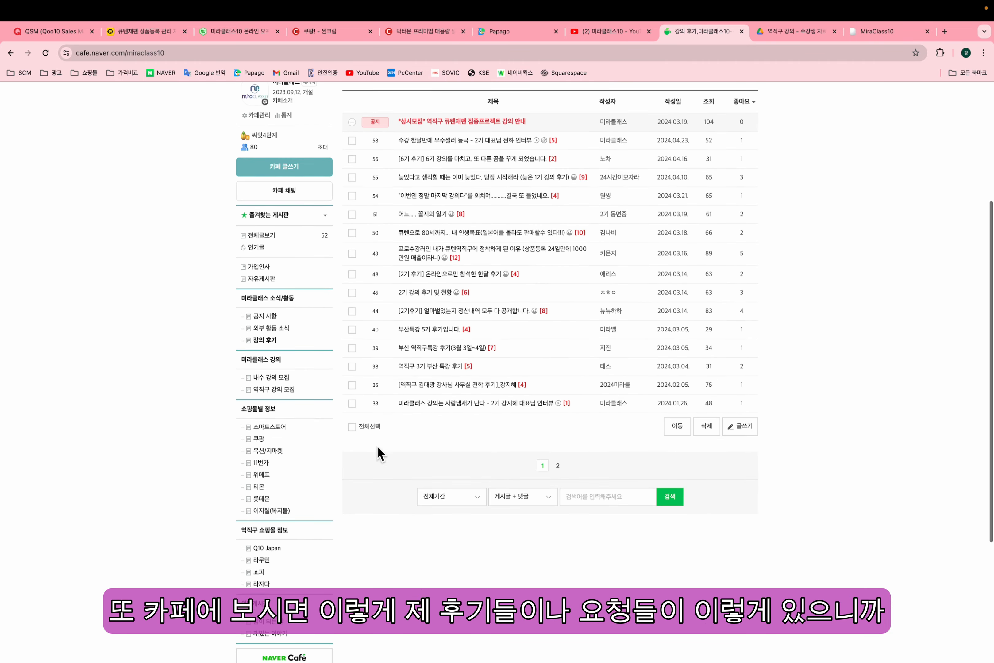
{"action": "scroll", "coordinate": [344, 388], "scroll_direction": "up", "scroll_amount": 4}
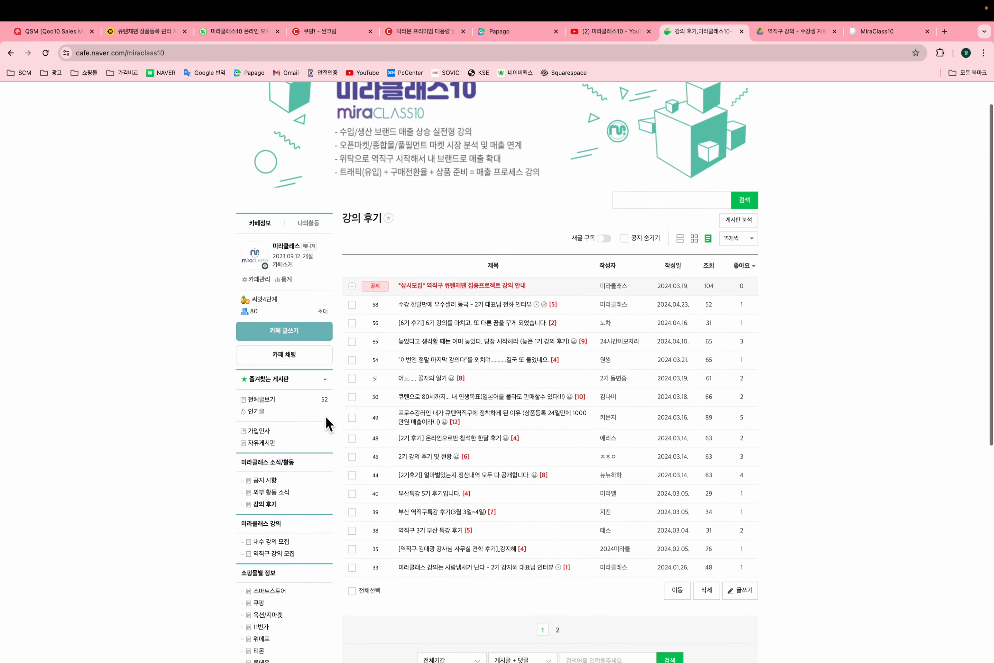
{"action": "scroll", "coordinate": [325, 436], "scroll_direction": "down", "scroll_amount": 5}
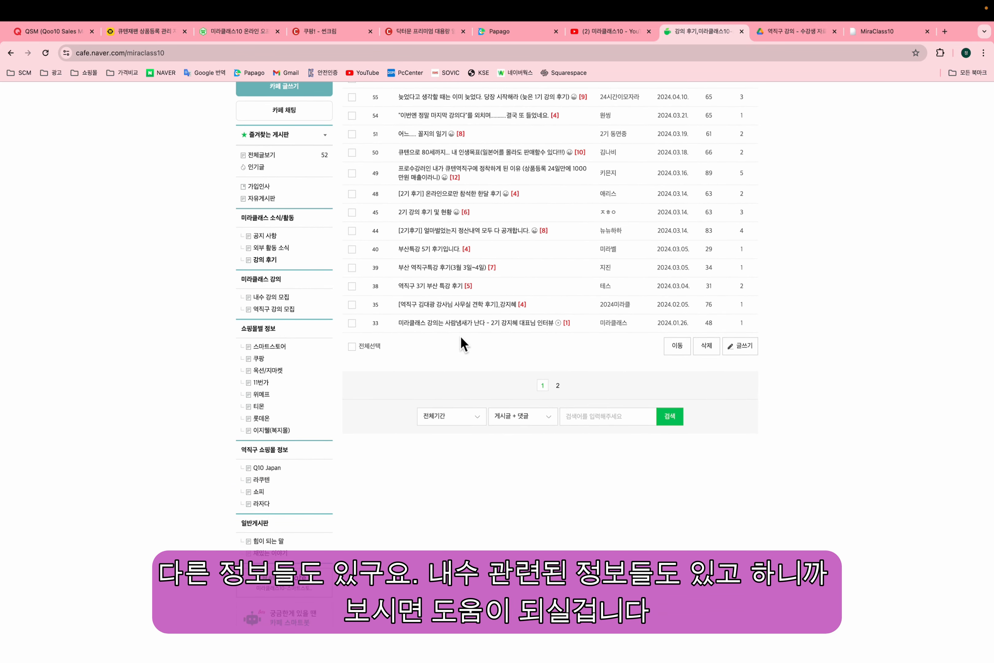
{"action": "scroll", "coordinate": [485, 346], "scroll_direction": "up", "scroll_amount": 3}
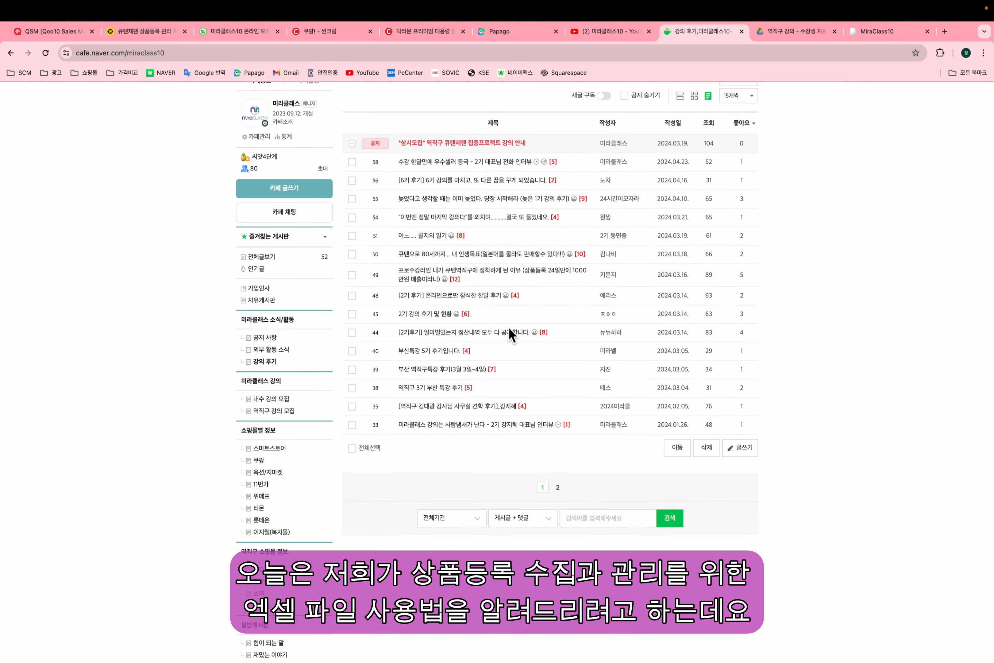
- Switch to the Excel workbook 2024_큐텐재팬_등록 상품 관리_V3 and set the yen exchange rate (엔화 환율) to 8.5
{"action": "key", "text": "ctrl+Left"}
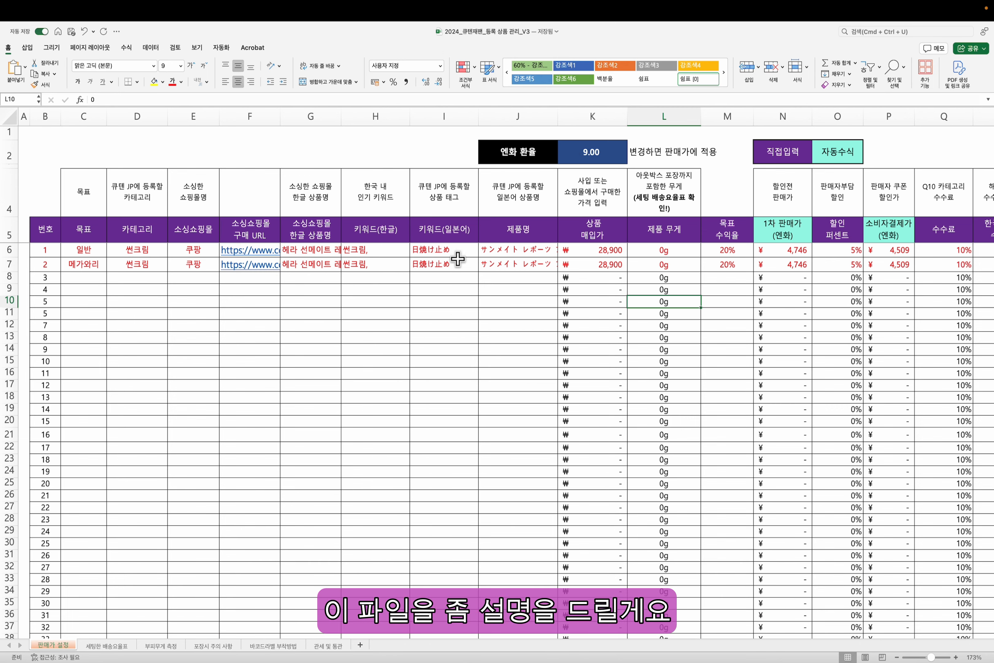
{"action": "left_click", "coordinate": [510, 157]}
{"action": "left_click", "coordinate": [592, 152]}
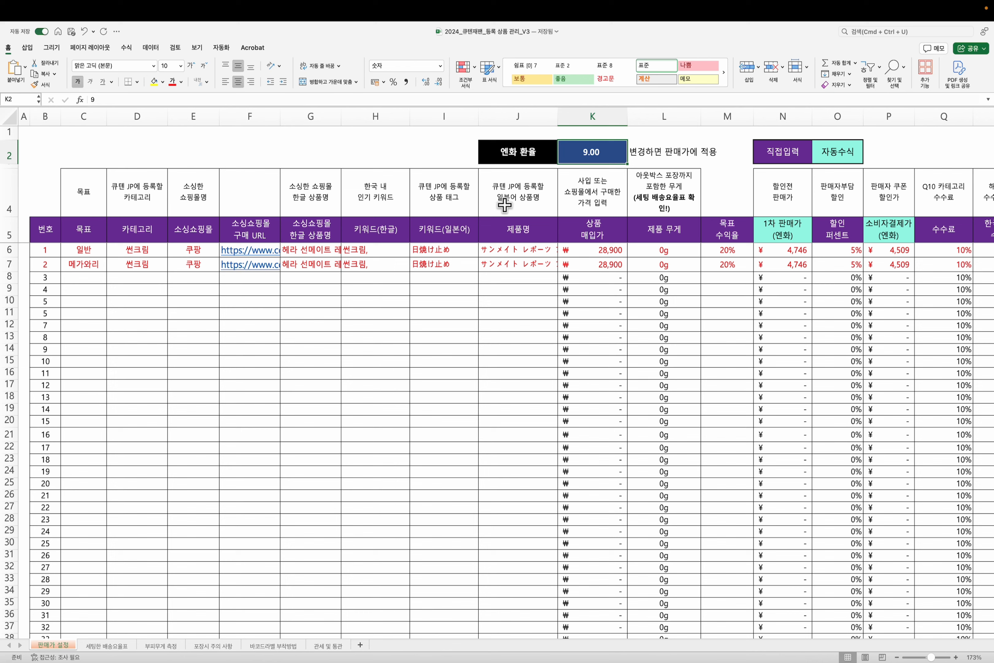
{"action": "type", "text": "8.5"}
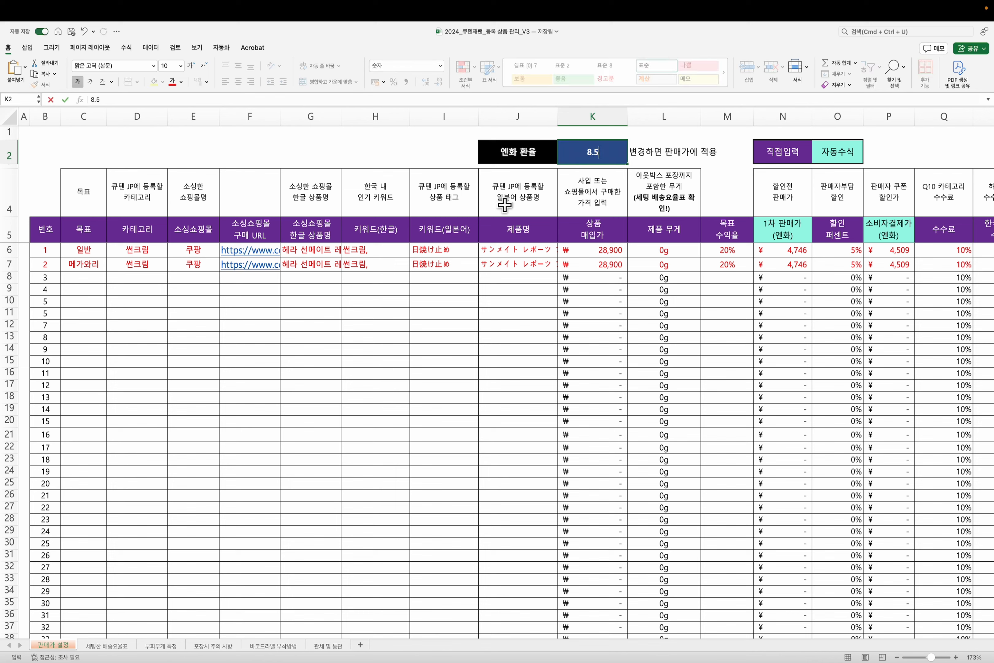
{"action": "key", "text": "Return"}
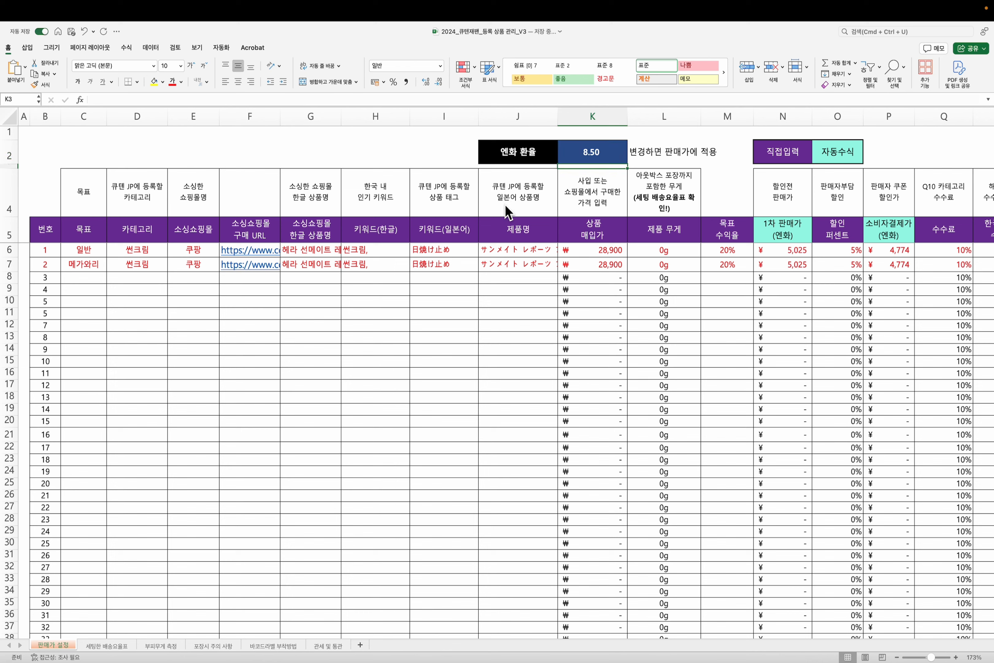
- Set the yen exchange rate in K2 to 9
{"action": "key", "text": "Up"}
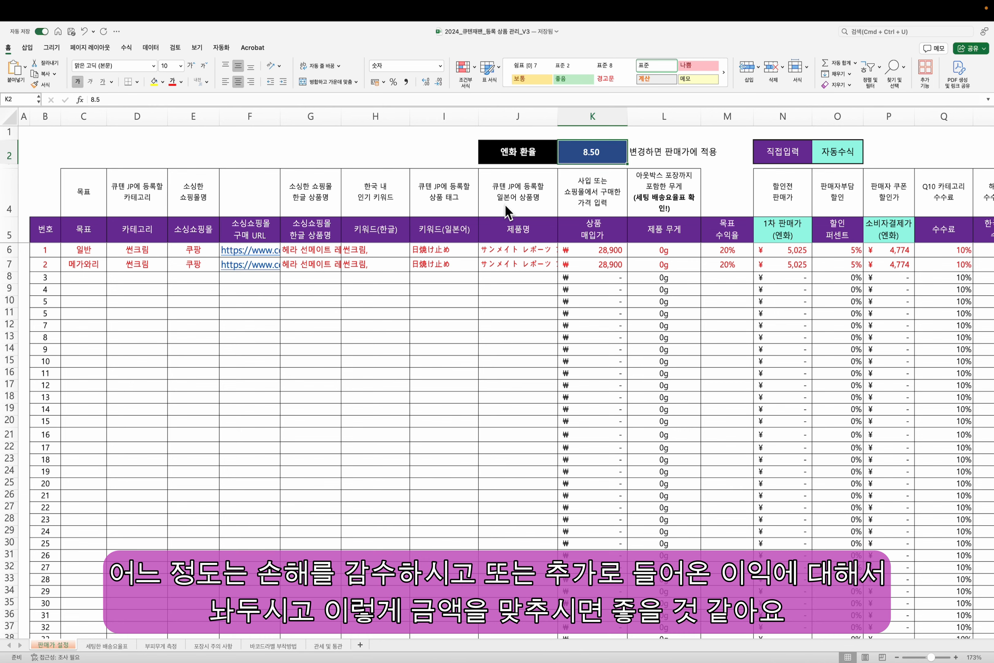
{"action": "type", "text": "9"}
{"action": "key", "text": "Return"}
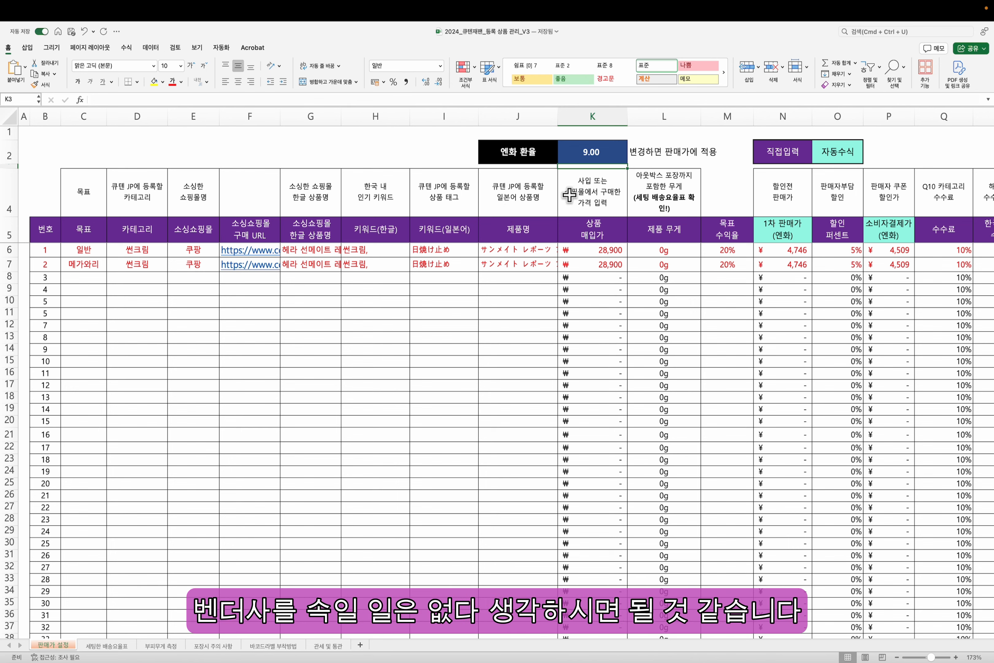
- Examine the 직접입력 legend and the purple manual-entry headers from 목표 to 제품 무게 in row 5
{"action": "left_click_drag", "start_coordinate": [82, 232], "coordinate": [528, 235]}
{"action": "left_click", "coordinate": [529, 233]}
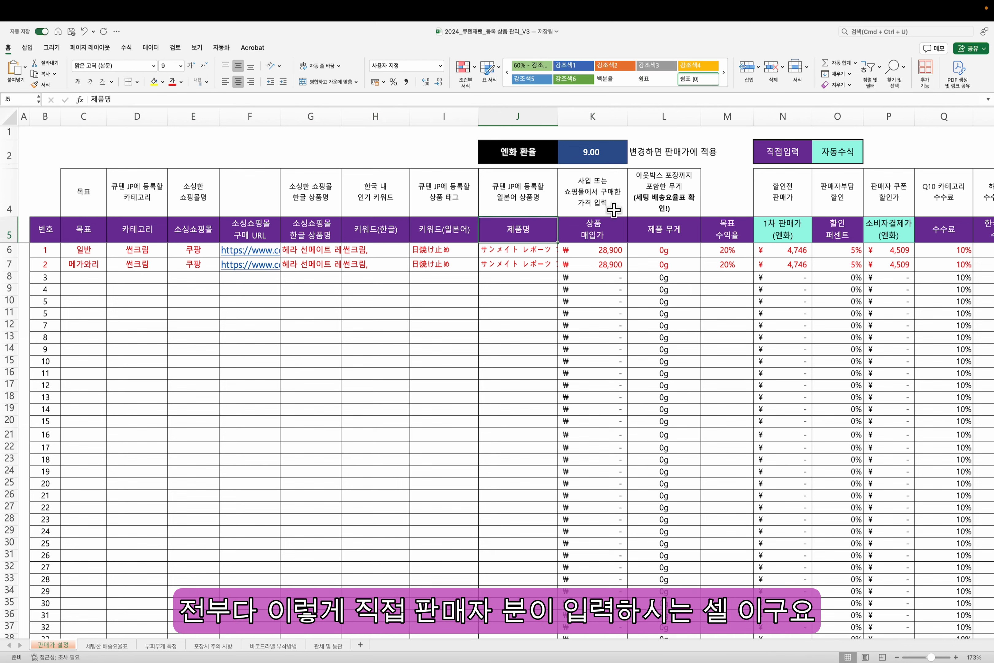
{"action": "left_click", "coordinate": [774, 151]}
{"action": "left_click_drag", "start_coordinate": [68, 229], "coordinate": [640, 234]}
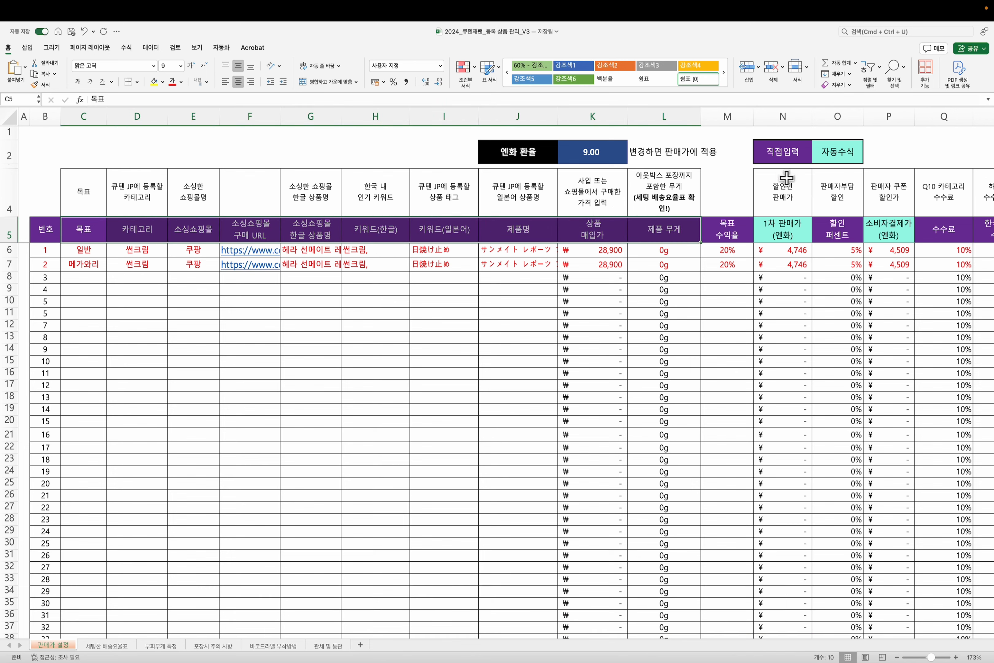
- Compare the 자동수식 legend and the 1차 판매가 (엔화) header with the manual-entry headers from 키워드(한글) to 제품 무게
{"action": "left_click", "coordinate": [836, 156]}
{"action": "left_click", "coordinate": [783, 232]}
{"action": "left_click", "coordinate": [842, 150]}
{"action": "left_click", "coordinate": [772, 236]}
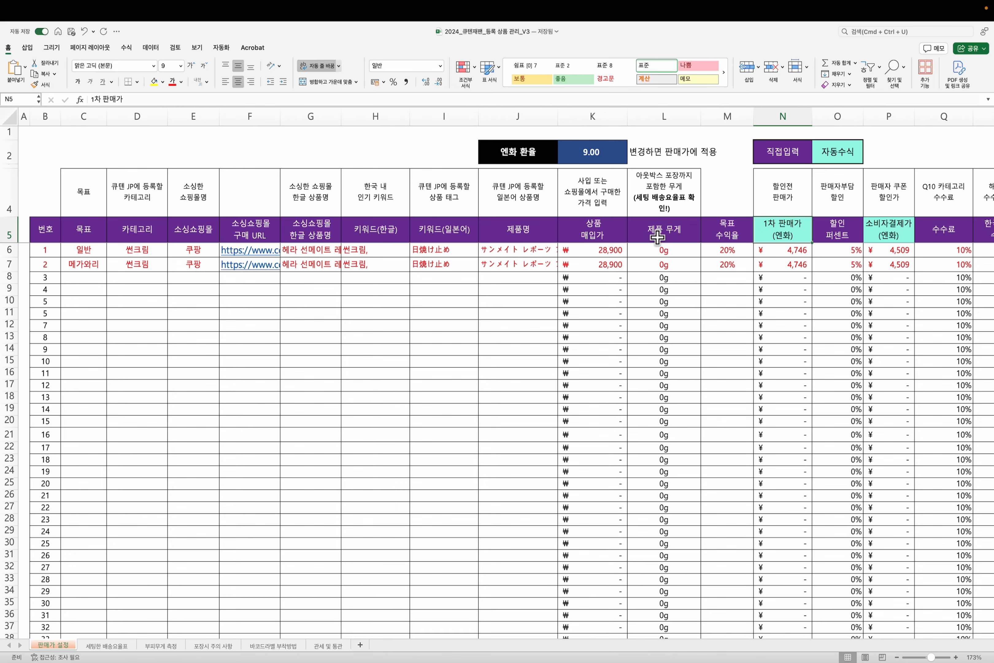
{"action": "left_click", "coordinate": [370, 227]}
{"action": "left_click_drag", "start_coordinate": [370, 227], "coordinate": [662, 235]}
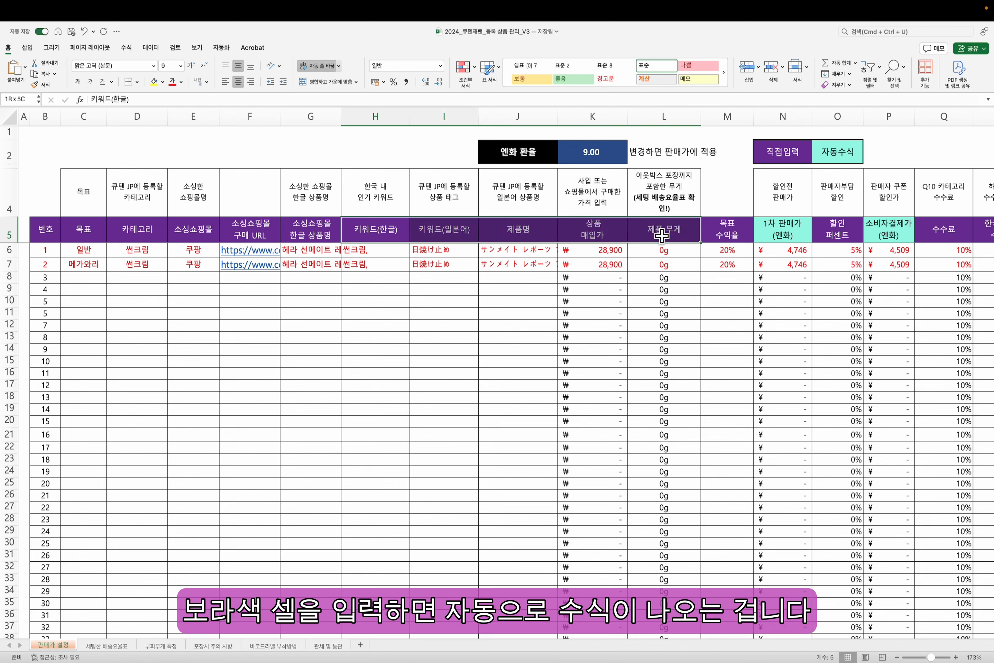
{"action": "left_click", "coordinate": [783, 229]}
{"action": "left_click", "coordinate": [788, 288]}
{"action": "left_click", "coordinate": [148, 313]}
- Examine the 목표 entries 일반 and 메가와리 of the two sample products in rows 6 and 7
{"action": "left_click", "coordinate": [84, 253]}
{"action": "left_click", "coordinate": [83, 285]}
{"action": "left_click", "coordinate": [82, 251]}
{"action": "left_click", "coordinate": [87, 267]}
{"action": "left_click", "coordinate": [94, 254]}
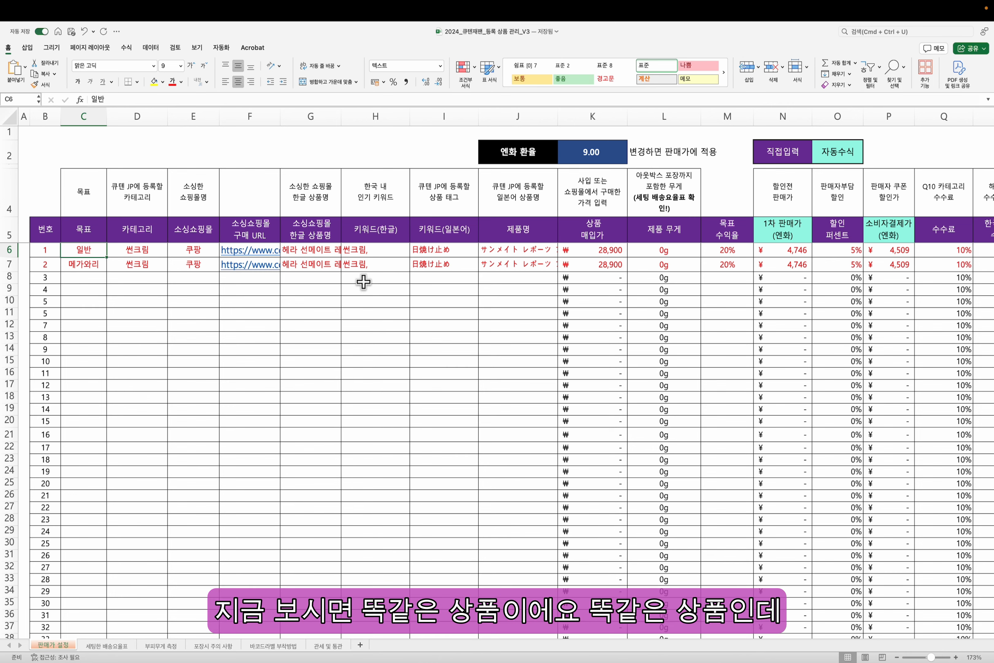
- Highlight the two sunscreen rows from 목표 to 상품 매입가 to compare their data, then clear the selection
{"action": "left_click_drag", "start_coordinate": [103, 247], "coordinate": [495, 269]}
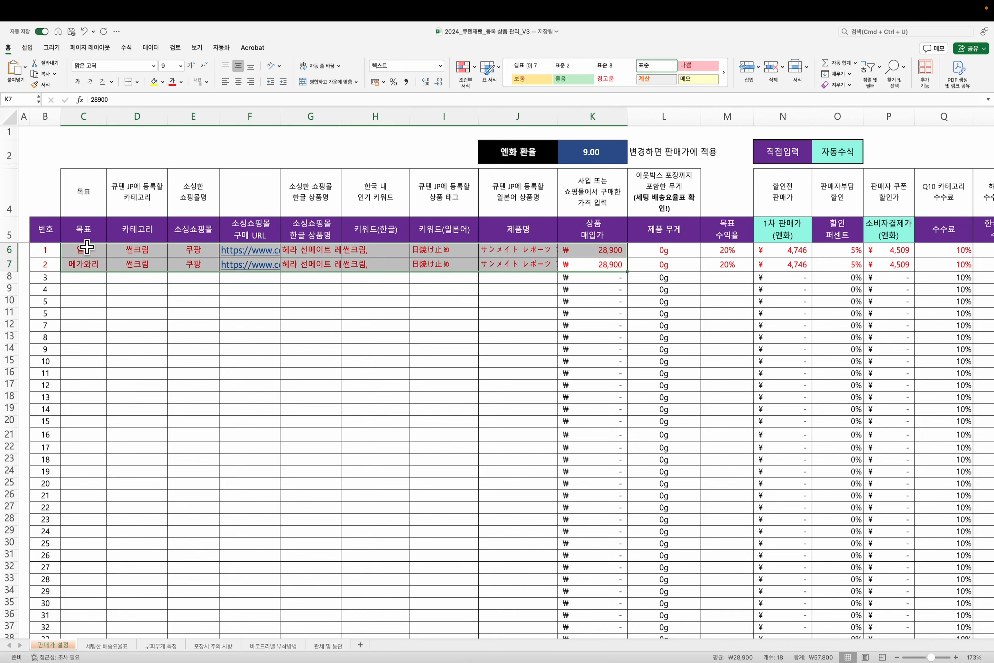
{"action": "left_click", "coordinate": [93, 299]}
{"action": "left_click_drag", "start_coordinate": [86, 250], "coordinate": [578, 266]}
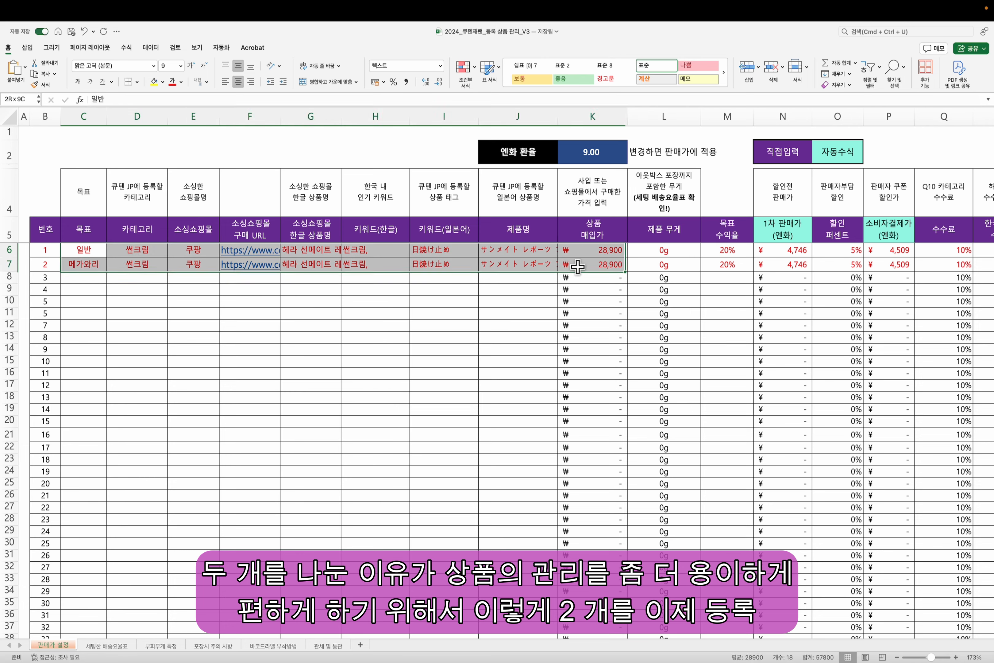
{"action": "left_click", "coordinate": [340, 336]}
{"action": "left_click", "coordinate": [216, 340]}
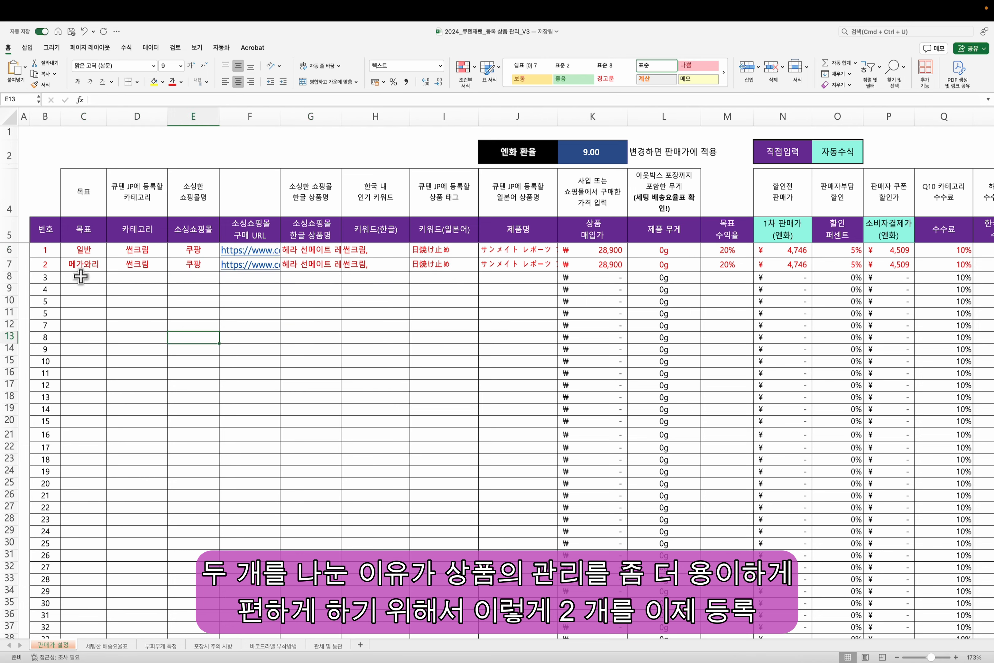
{"action": "left_click_drag", "start_coordinate": [81, 252], "coordinate": [515, 260]}
{"action": "left_click", "coordinate": [244, 376]}
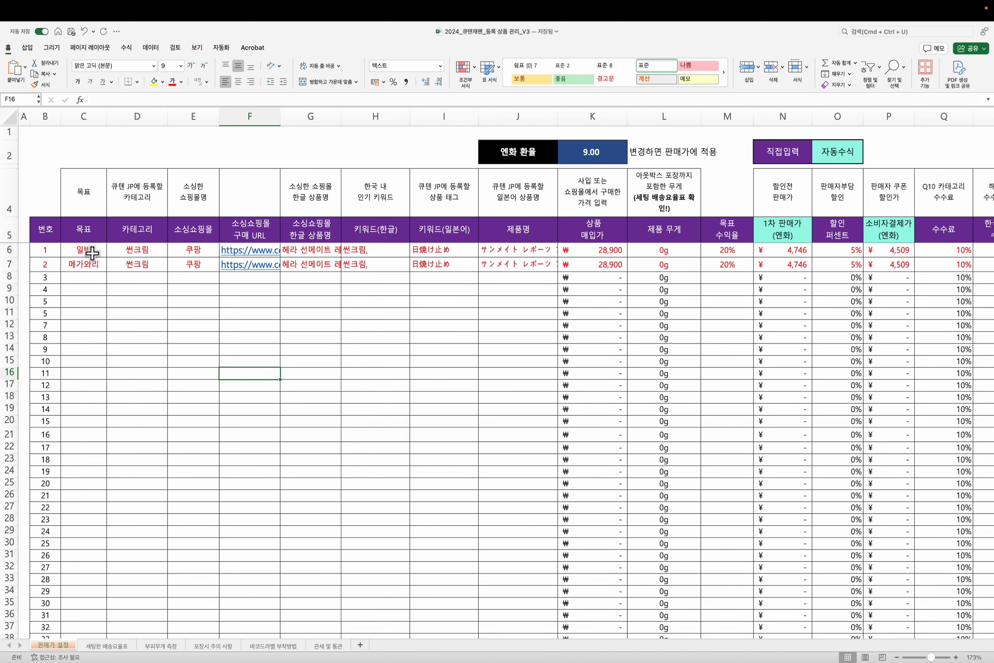
- Check the 일반 entry and select the first empty 목표 cell below the 메가와리 row
{"action": "left_click", "coordinate": [86, 250]}
{"action": "left_click", "coordinate": [83, 276]}
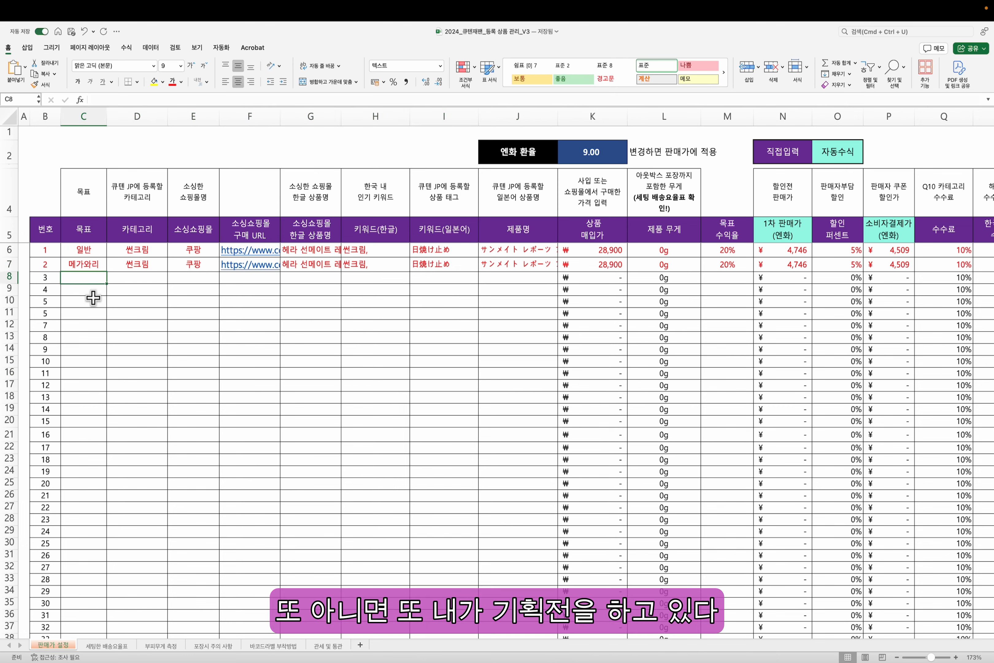
{"action": "scroll", "coordinate": [82, 280], "scroll_direction": "down", "scroll_amount": 1}
{"action": "scroll", "coordinate": [100, 292], "scroll_direction": "up", "scroll_amount": 1}
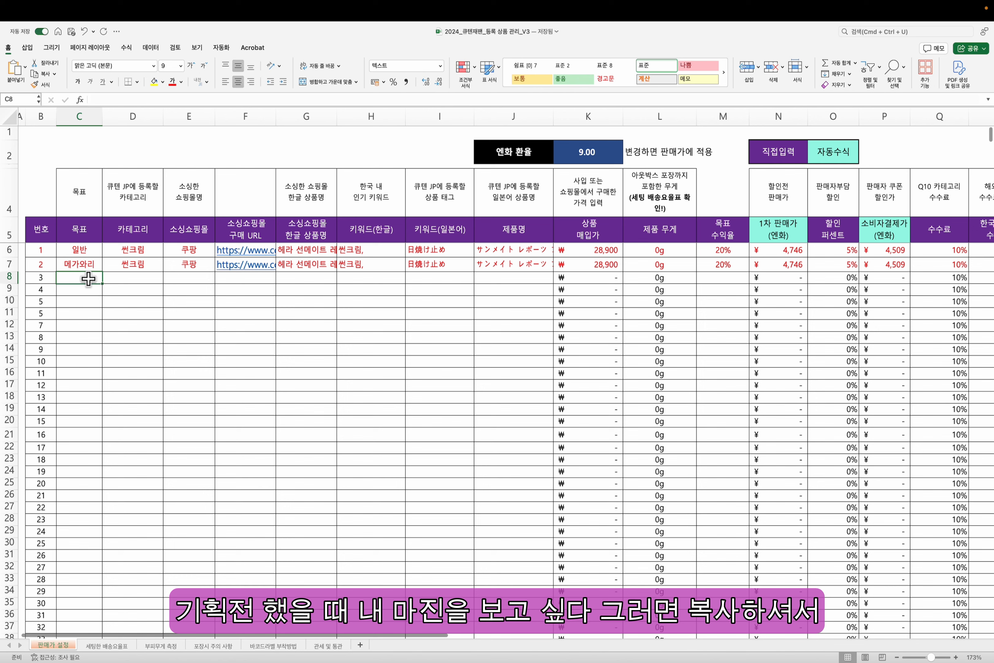
- Highlight the sample product cells from 목표 to the Korean product name, then clear the selection
{"action": "left_click_drag", "start_coordinate": [84, 250], "coordinate": [129, 249]}
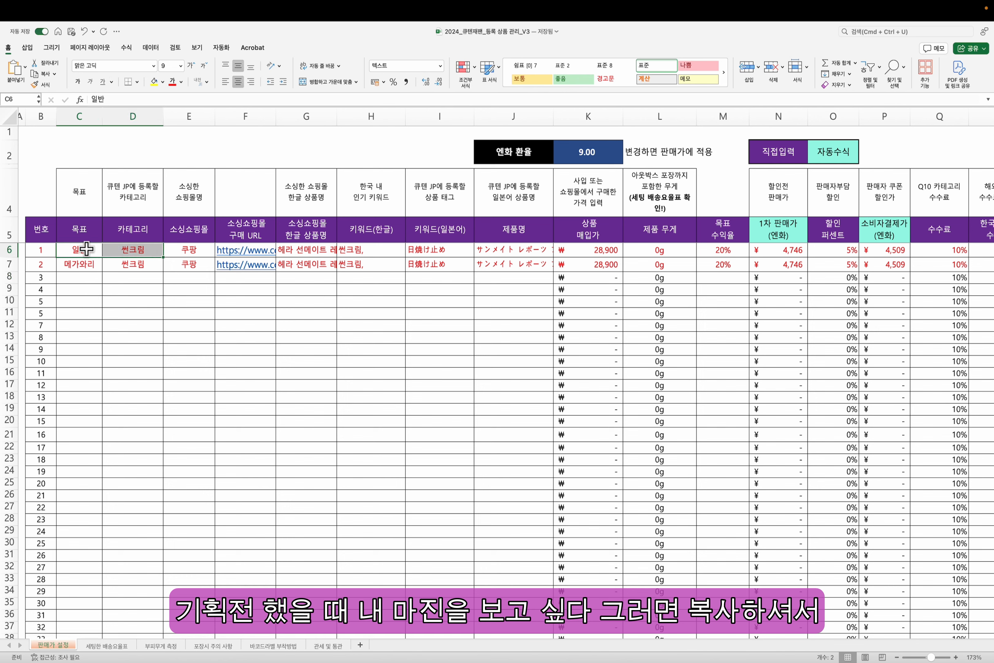
{"action": "left_click_drag", "start_coordinate": [78, 277], "coordinate": [323, 281]}
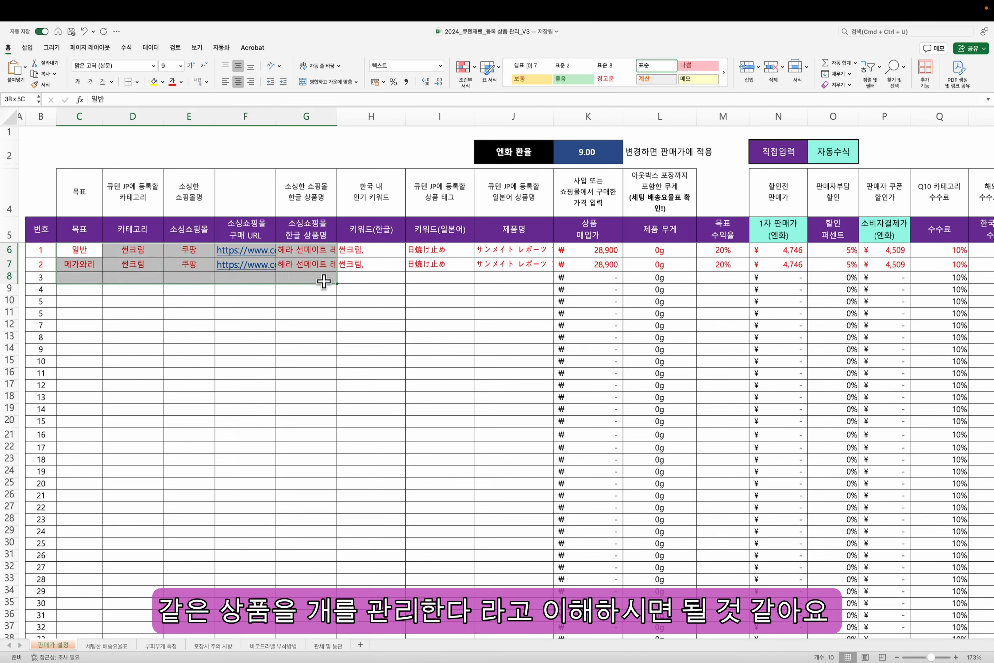
{"action": "left_click", "coordinate": [370, 287]}
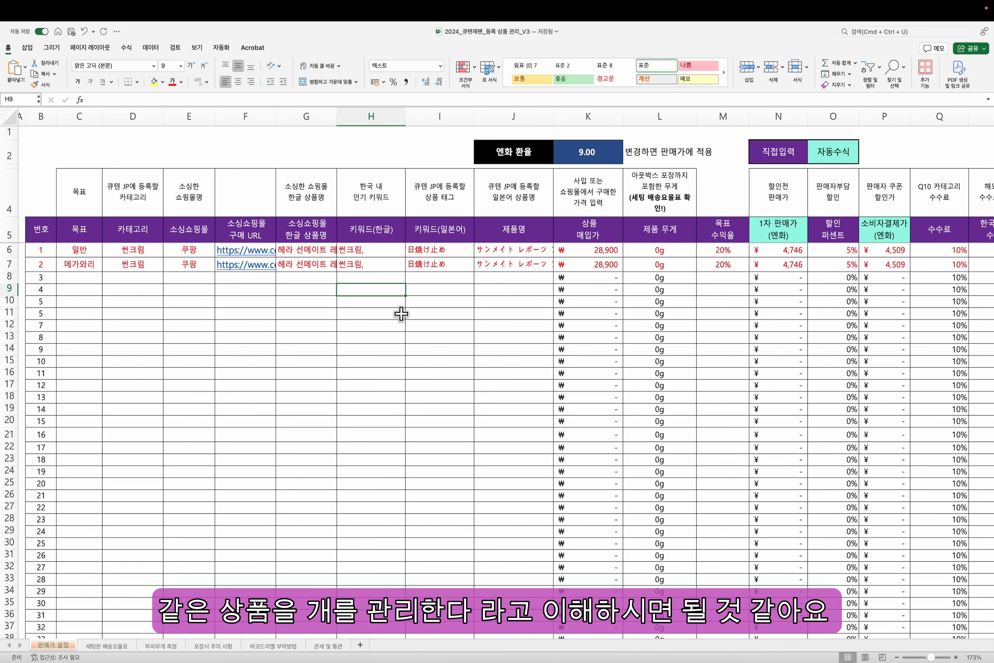
{"action": "left_click", "coordinate": [145, 300]}
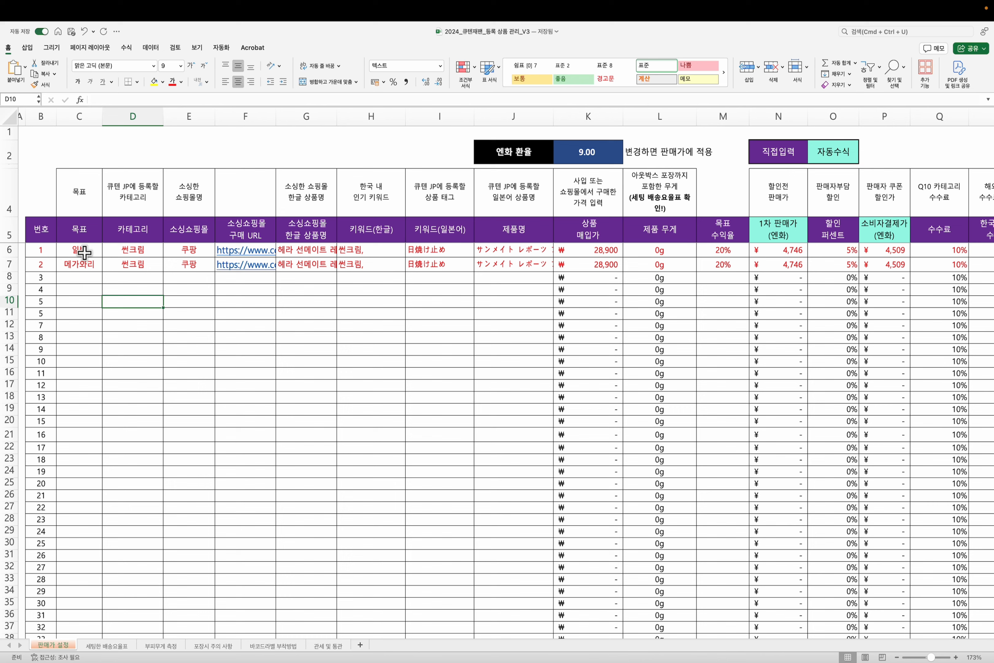
- Review the 목표, 카테고리 and 소싱쇼핑몰 entries of the two sample sunscreen products
{"action": "left_click_drag", "start_coordinate": [84, 252], "coordinate": [82, 276]}
{"action": "left_click", "coordinate": [135, 251]}
{"action": "left_click", "coordinate": [89, 249]}
{"action": "left_click", "coordinate": [122, 249]}
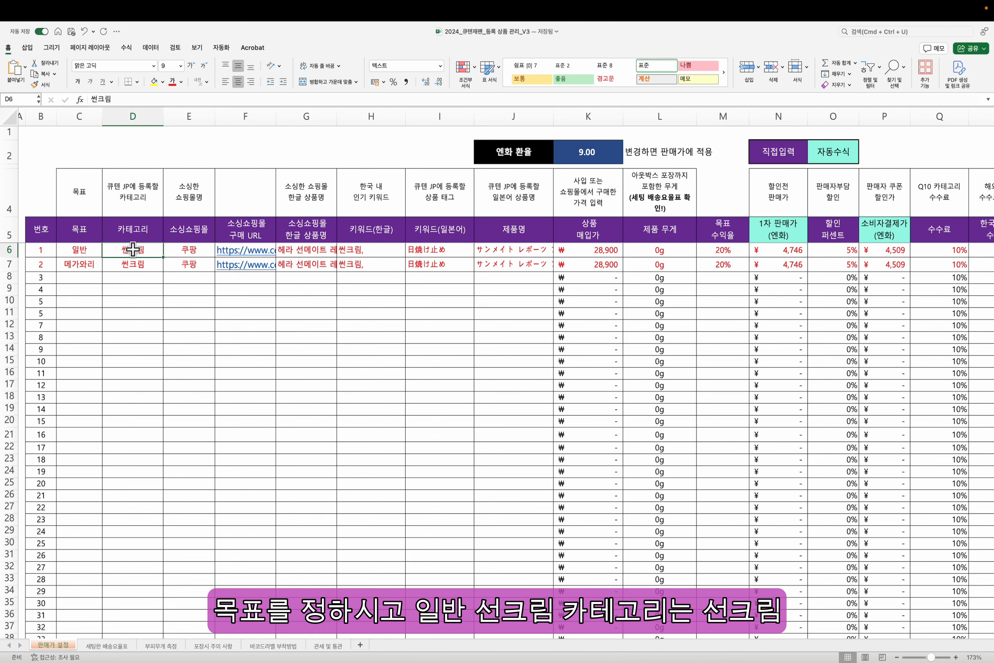
{"action": "left_click", "coordinate": [190, 247]}
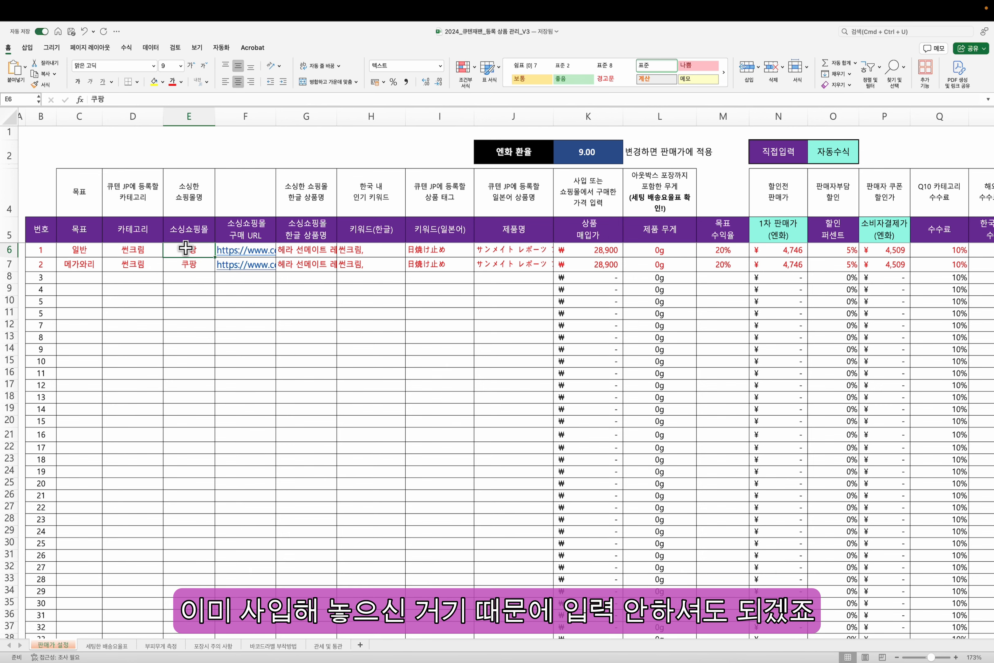
{"action": "left_click", "coordinate": [178, 316]}
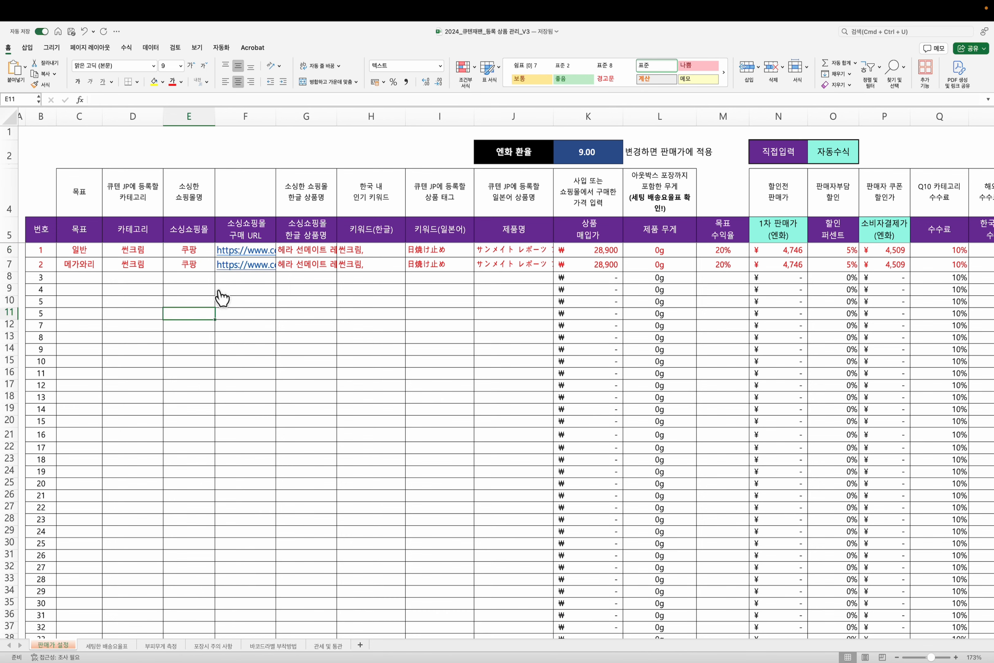
{"action": "left_click", "coordinate": [185, 265]}
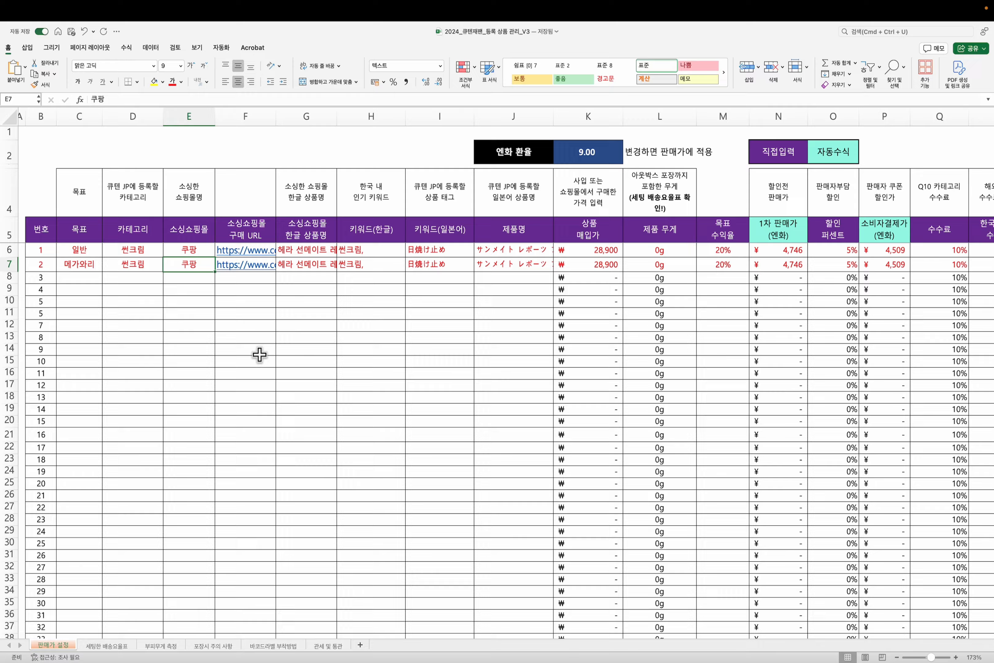
- Switch to the browser and open the 닥터문 aloe vera sunscreen product from the Coupang search results for 썬크림
{"action": "key", "text": "ctrl+Right"}
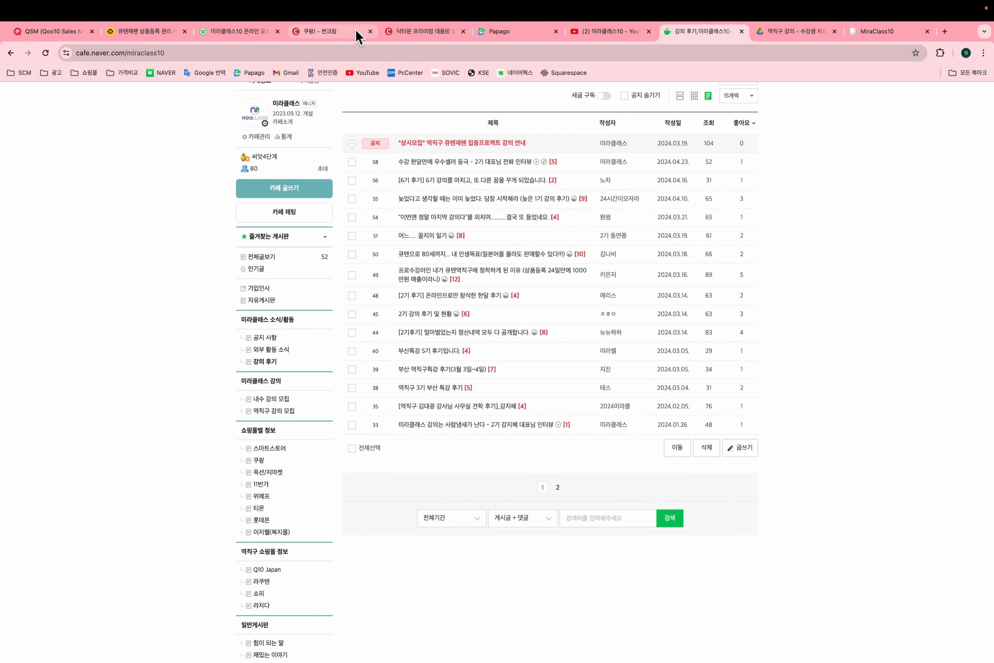
{"action": "left_click", "coordinate": [357, 31]}
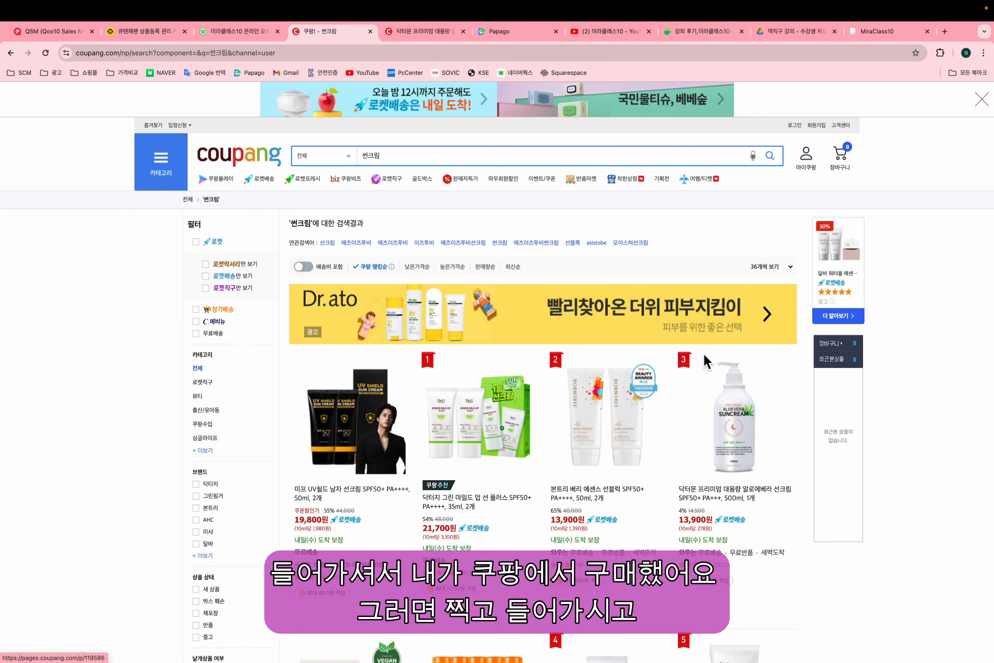
{"action": "left_click", "coordinate": [736, 421]}
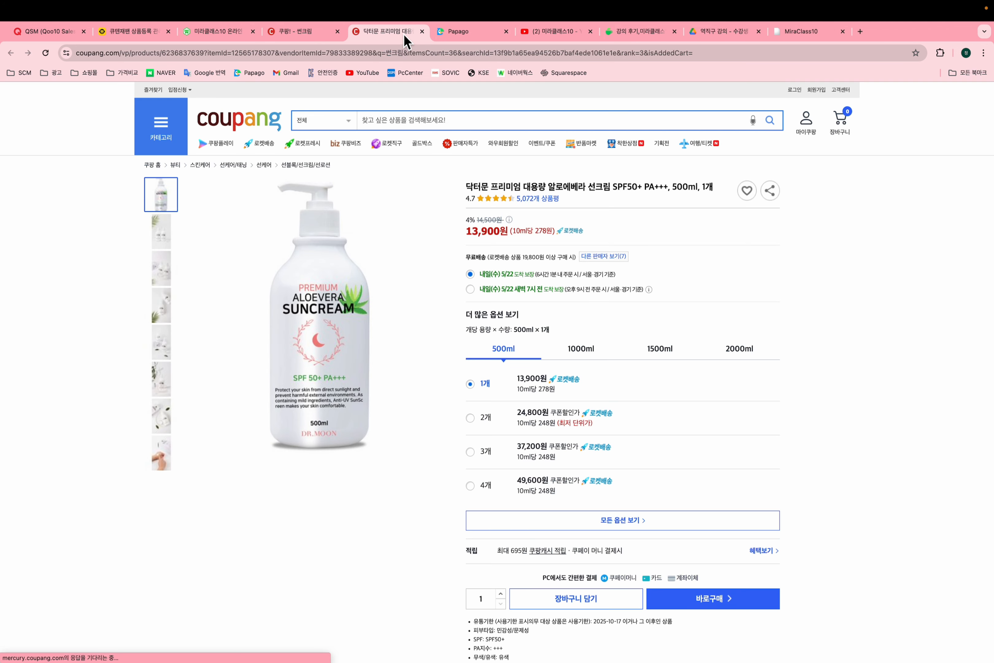
- Highlight the Coupang product page's URL and its product number as the two possible sourcing references
{"action": "left_click", "coordinate": [390, 52]}
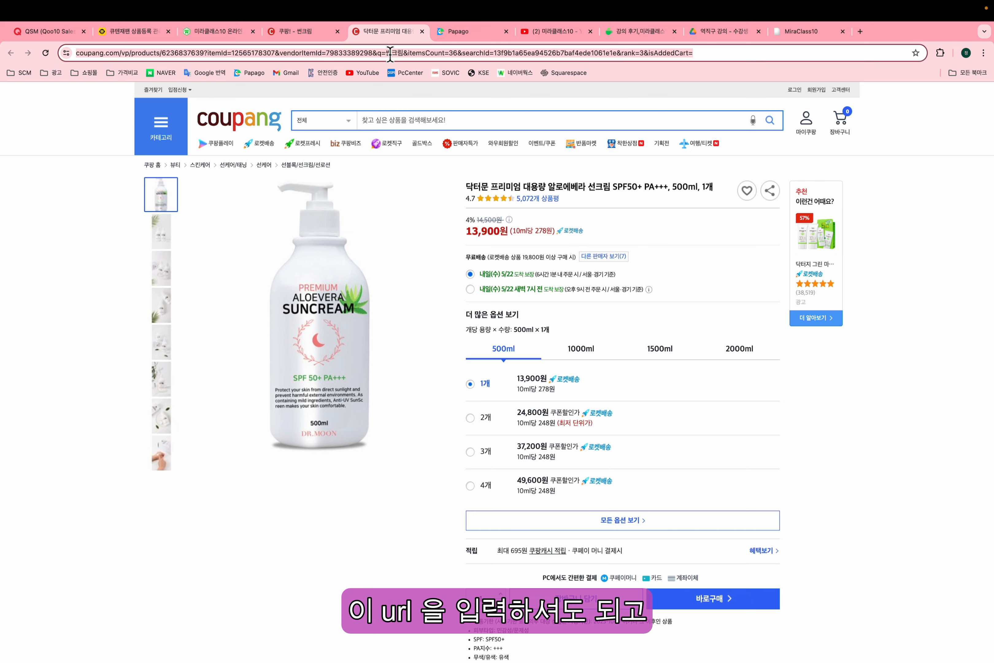
{"action": "scroll", "coordinate": [573, 525], "scroll_direction": "down", "scroll_amount": 4}
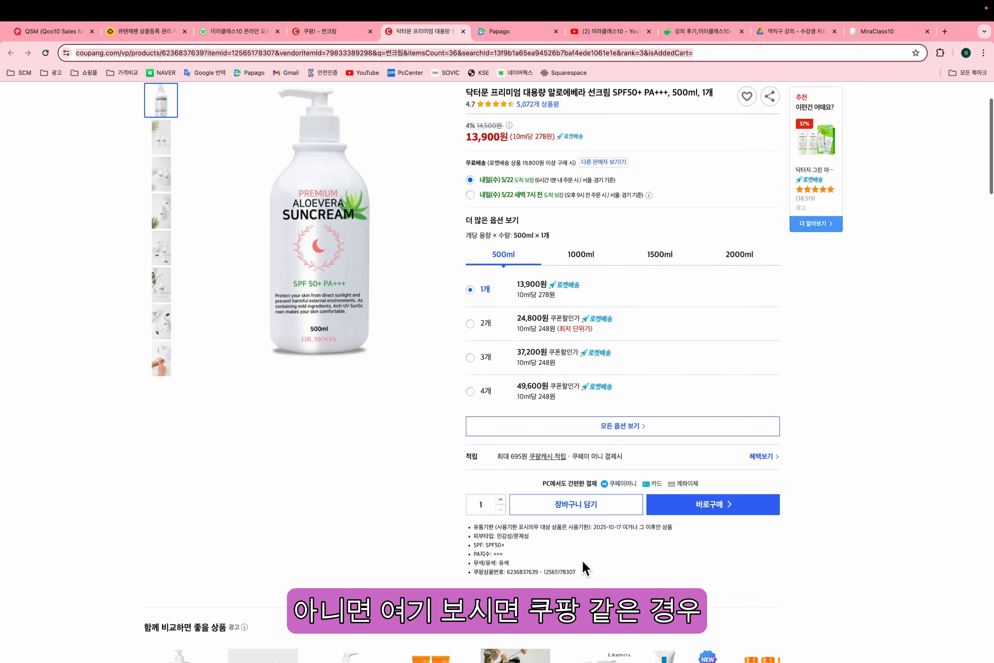
{"action": "double_click", "coordinate": [567, 573]}
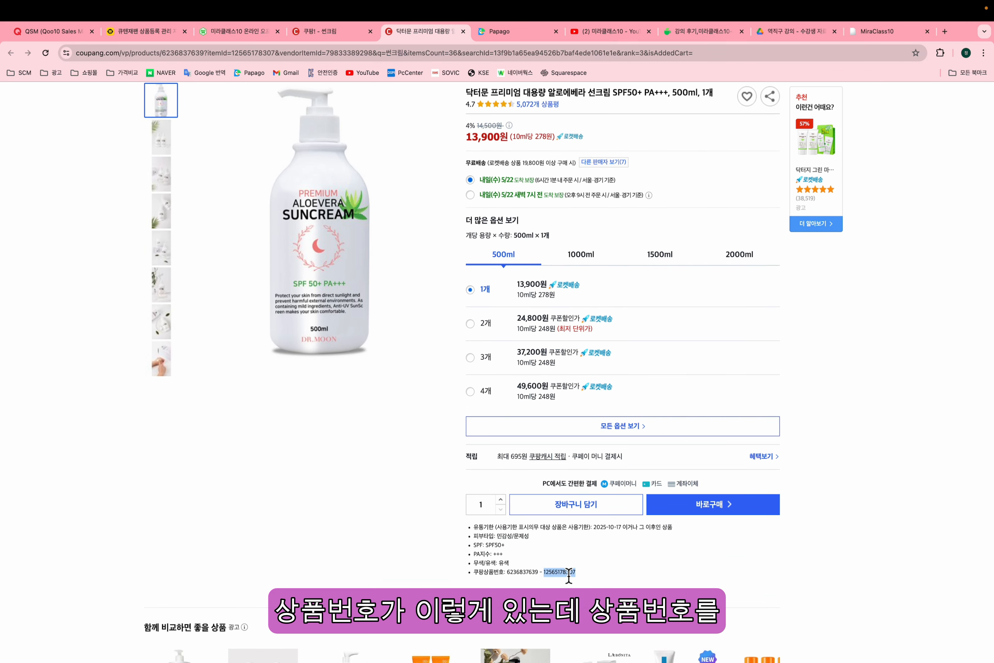
{"action": "left_click", "coordinate": [525, 577]}
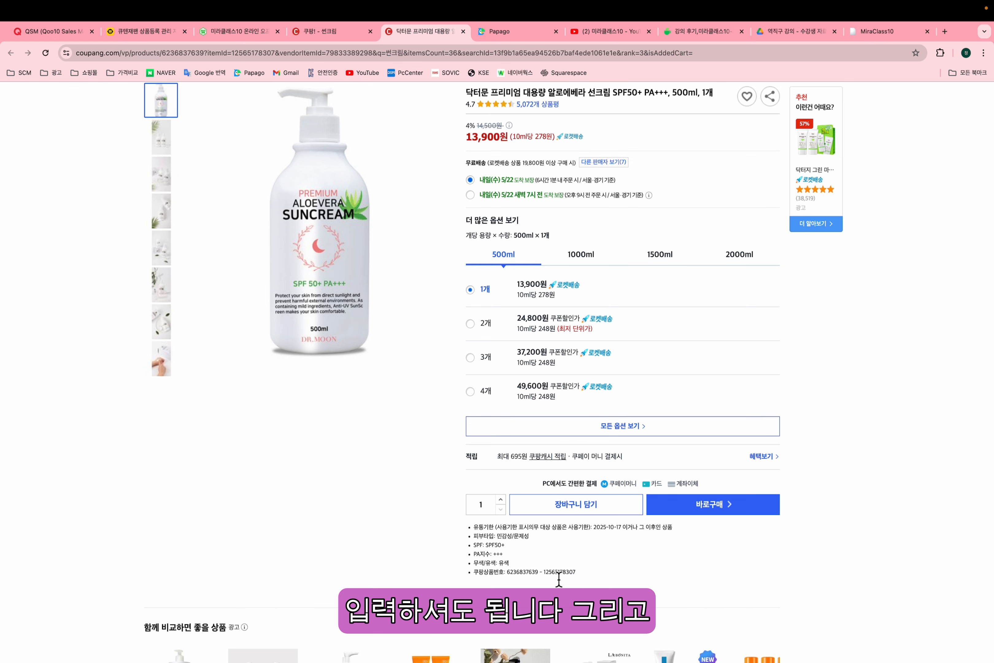
{"action": "double_click", "coordinate": [566, 572]}
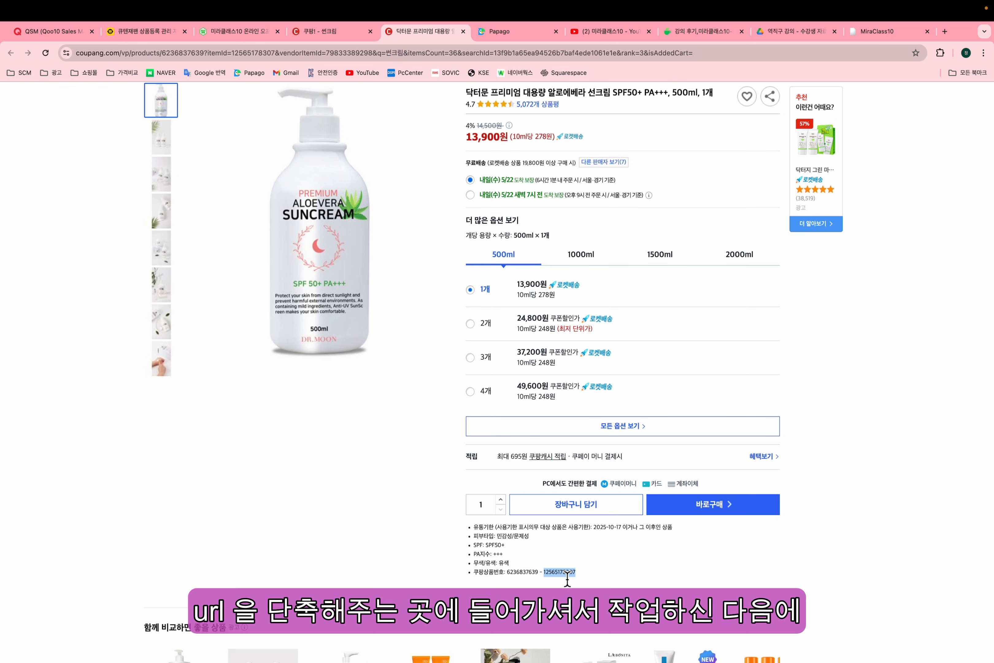
{"action": "left_click", "coordinate": [425, 53]}
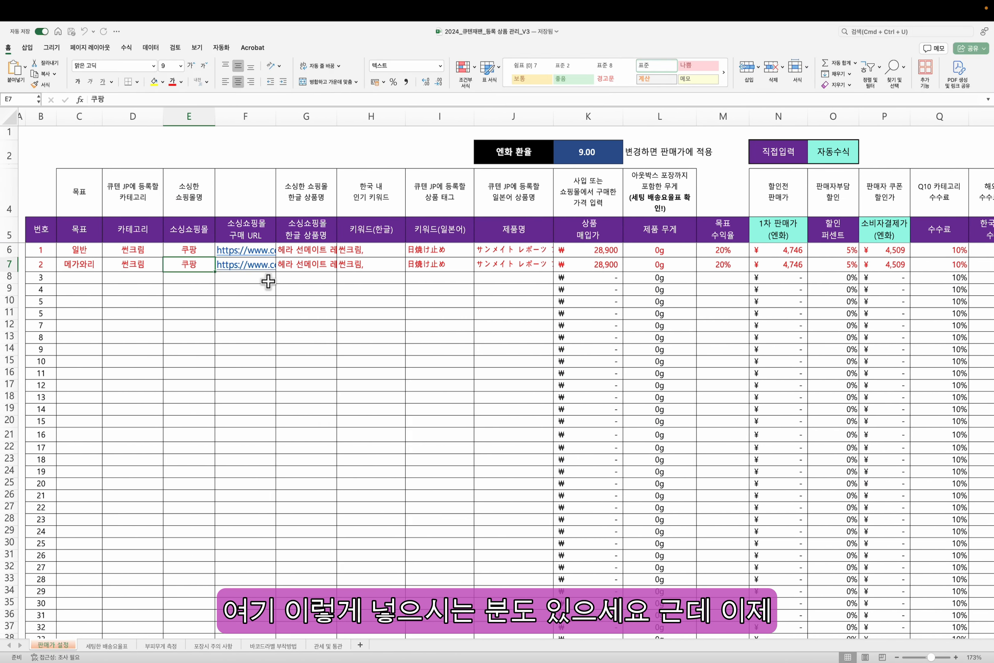
- In the Excel workbook, check the first empty purchase URL cell, the second sample's Korean product name and that column's description
{"action": "left_click", "coordinate": [253, 277]}
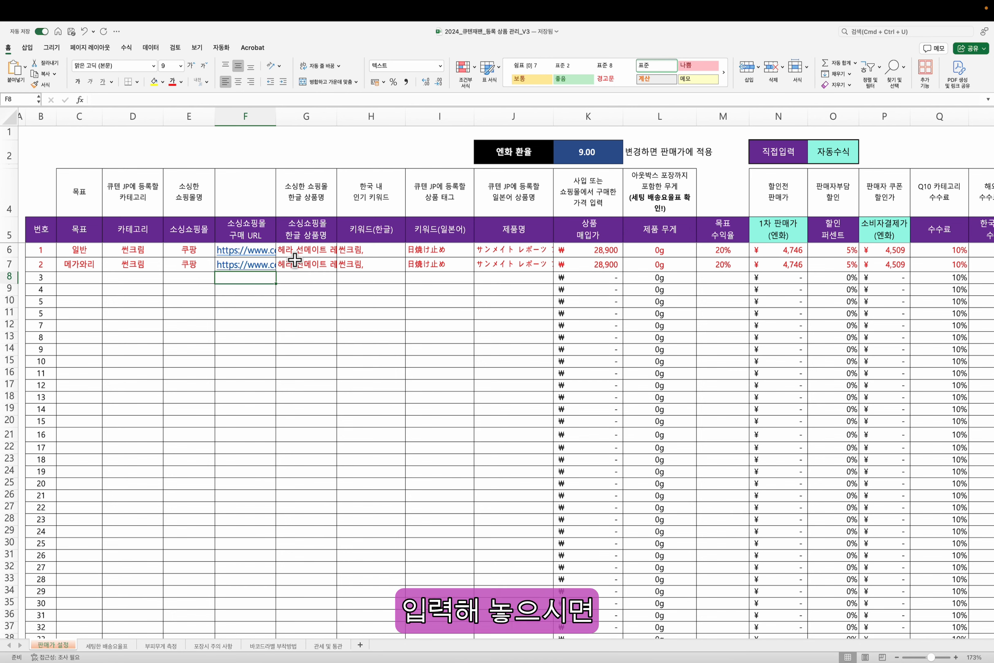
{"action": "left_click", "coordinate": [307, 262]}
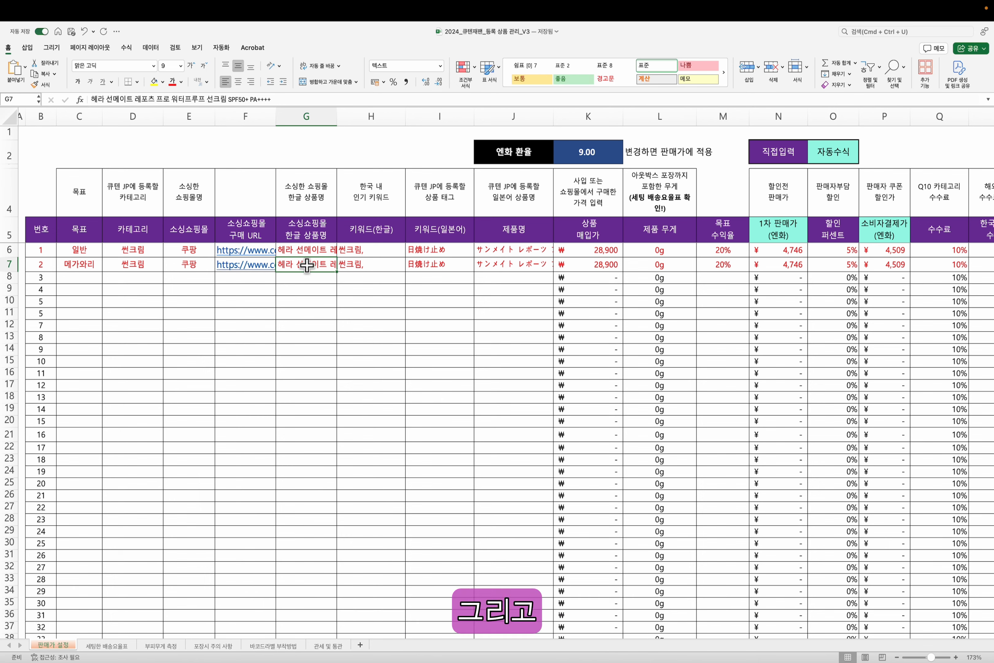
{"action": "left_click", "coordinate": [302, 204]}
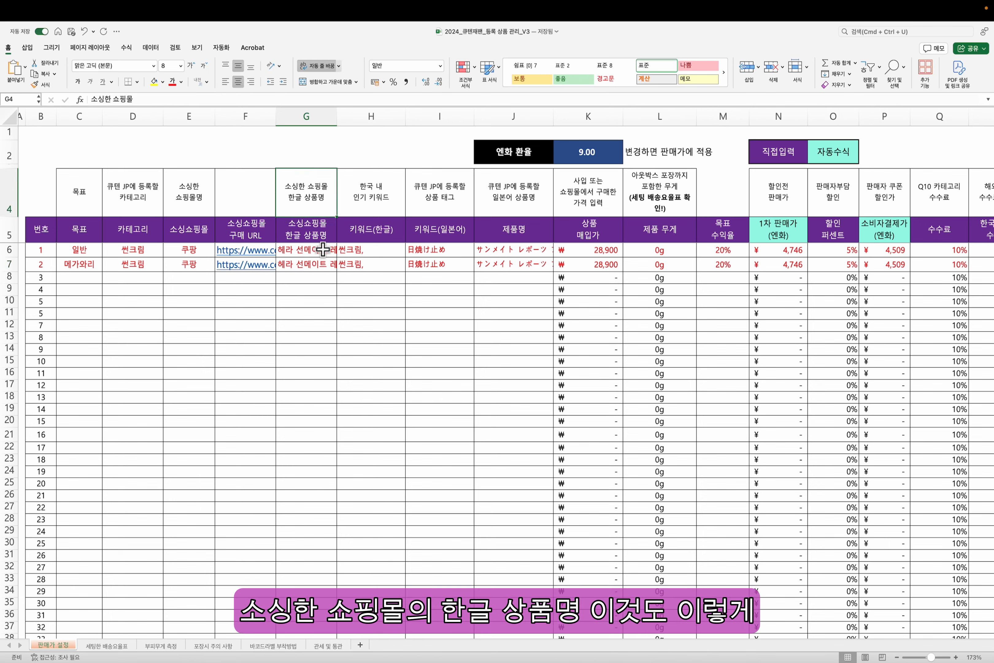
- Switch to the Coupang product page in the browser and select the full product title
{"action": "key", "text": "ctrl+Right"}
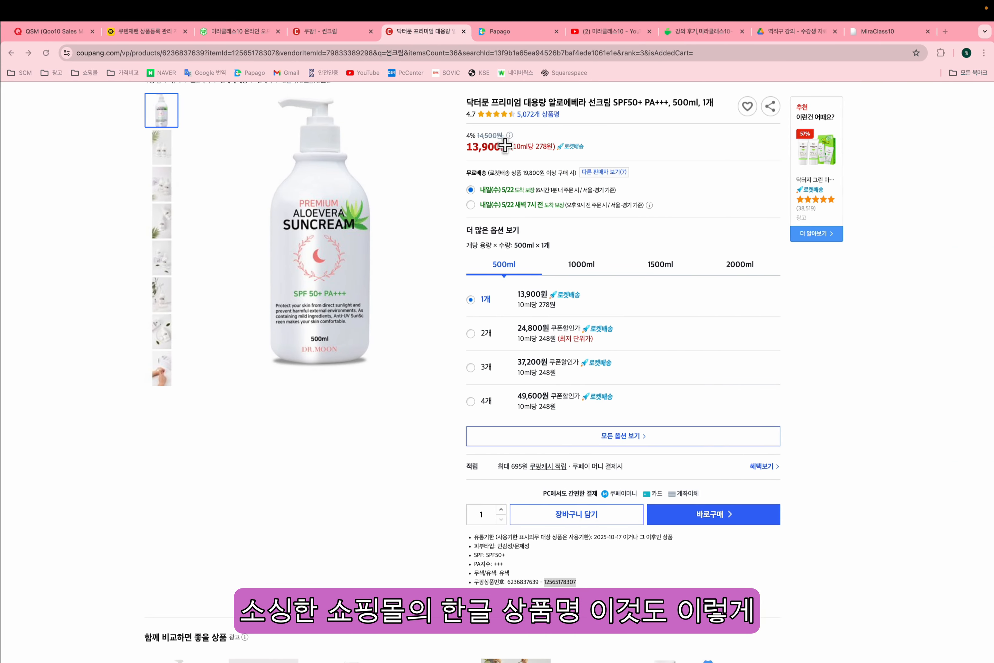
{"action": "left_click", "coordinate": [520, 107]}
{"action": "triple_click", "coordinate": [520, 107]}
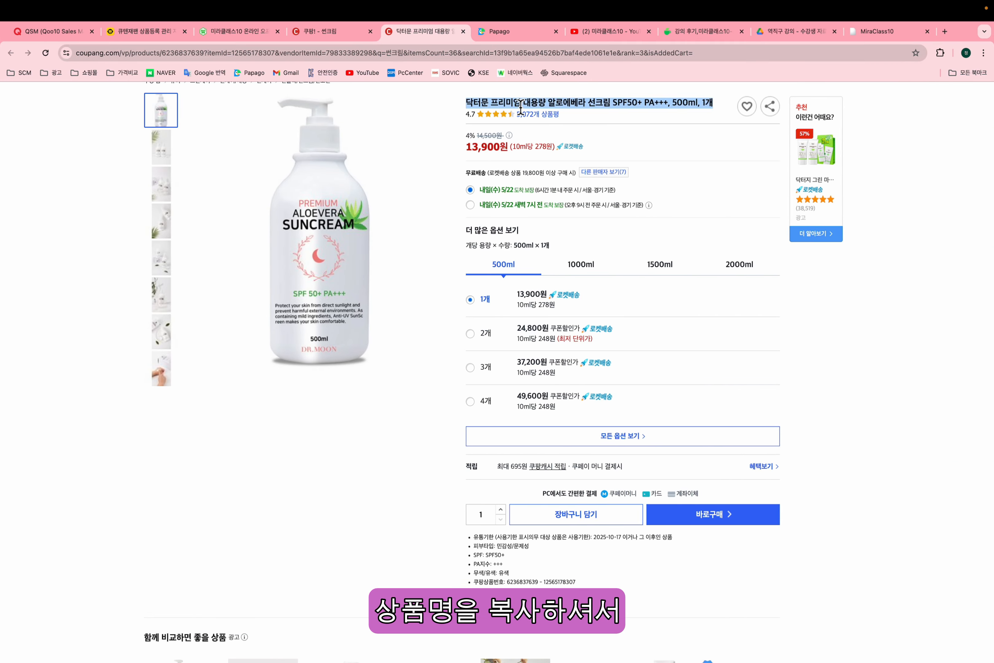
- Return to the Excel workbook and widen column G so more of the Korean product name shows
{"action": "key", "text": "ctrl+Left"}
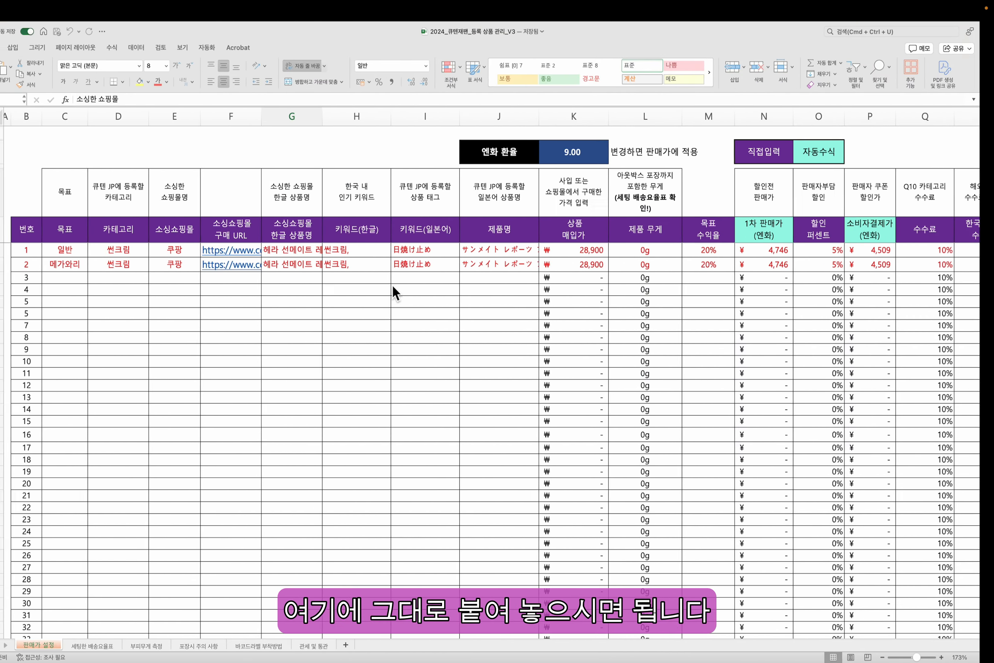
{"action": "left_click", "coordinate": [318, 249]}
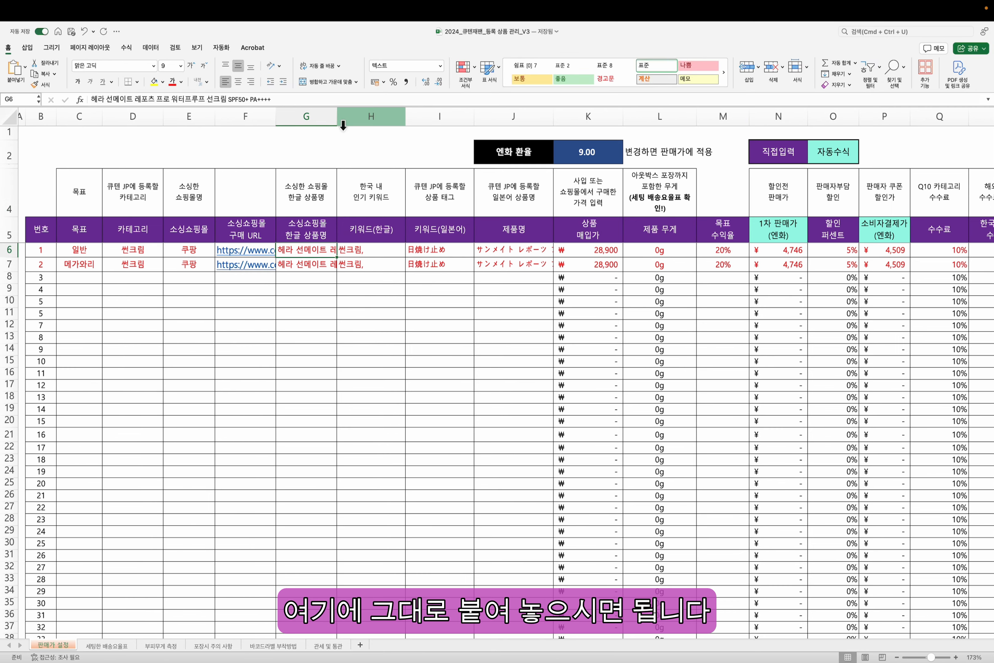
{"action": "left_click_drag", "start_coordinate": [336, 120], "coordinate": [378, 128]}
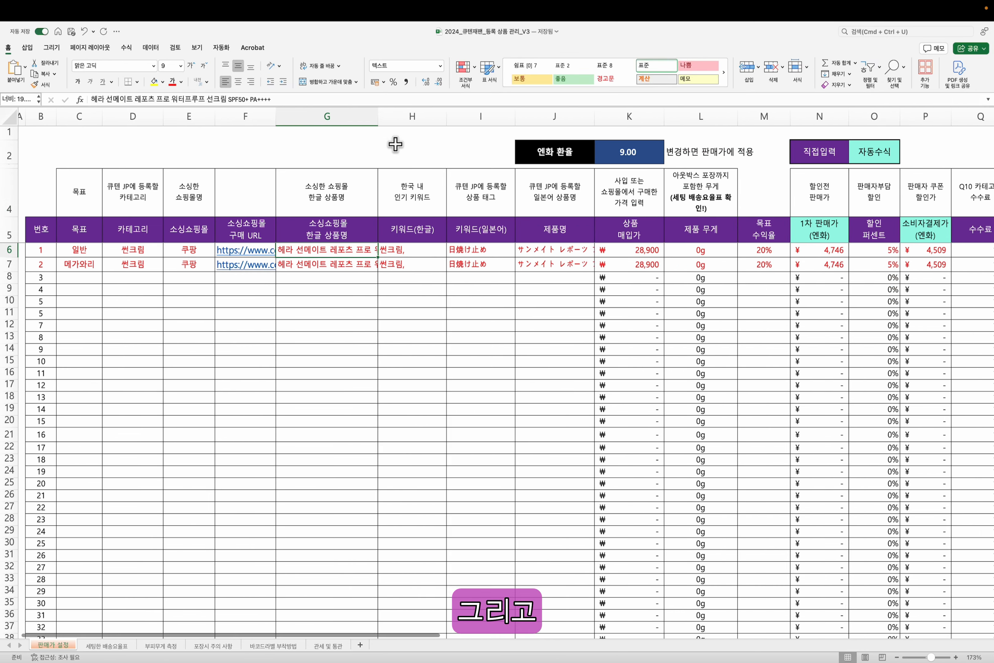
- Examine the 키워드(한글) entries of both sample products and the 한국 내 인기 키워드 description above them
{"action": "left_click", "coordinate": [394, 254]}
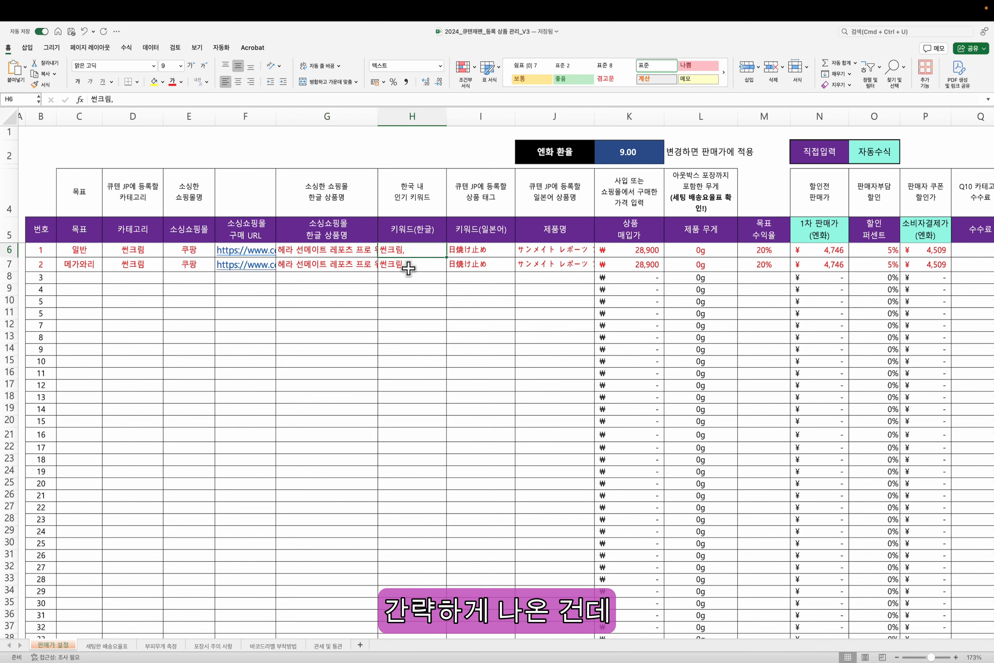
{"action": "left_click", "coordinate": [426, 212]}
{"action": "left_click", "coordinate": [399, 250]}
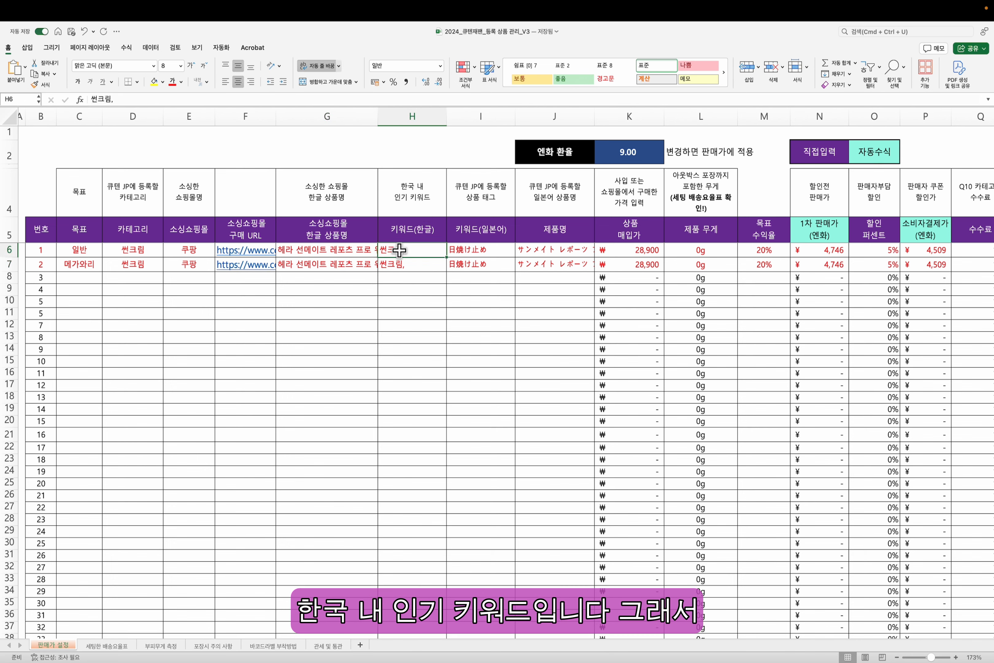
{"action": "left_click", "coordinate": [396, 264]}
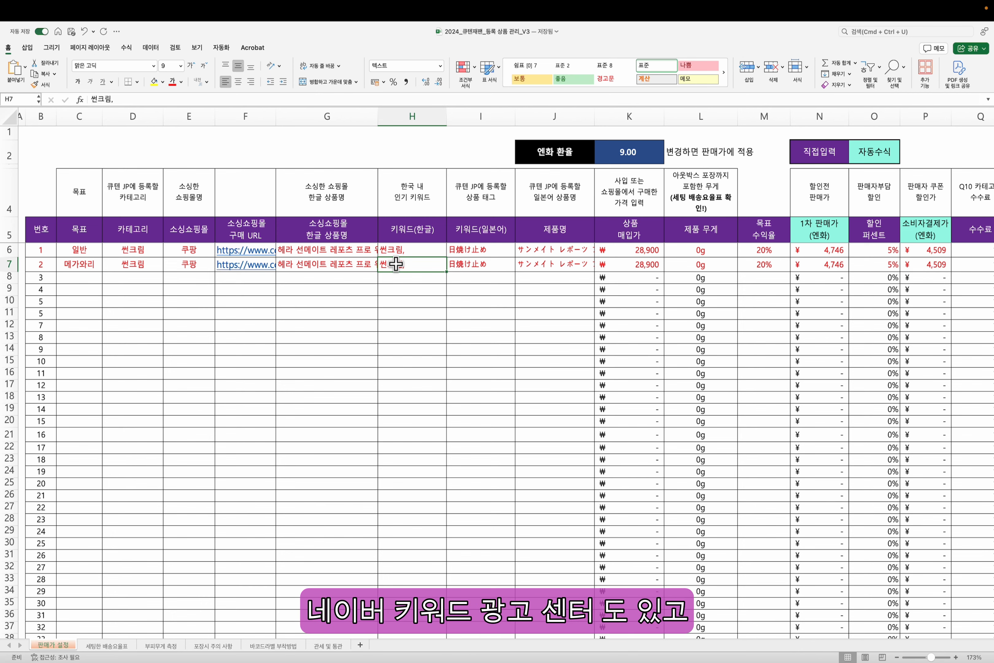
{"action": "left_click", "coordinate": [332, 263]}
{"action": "left_click", "coordinate": [403, 251]}
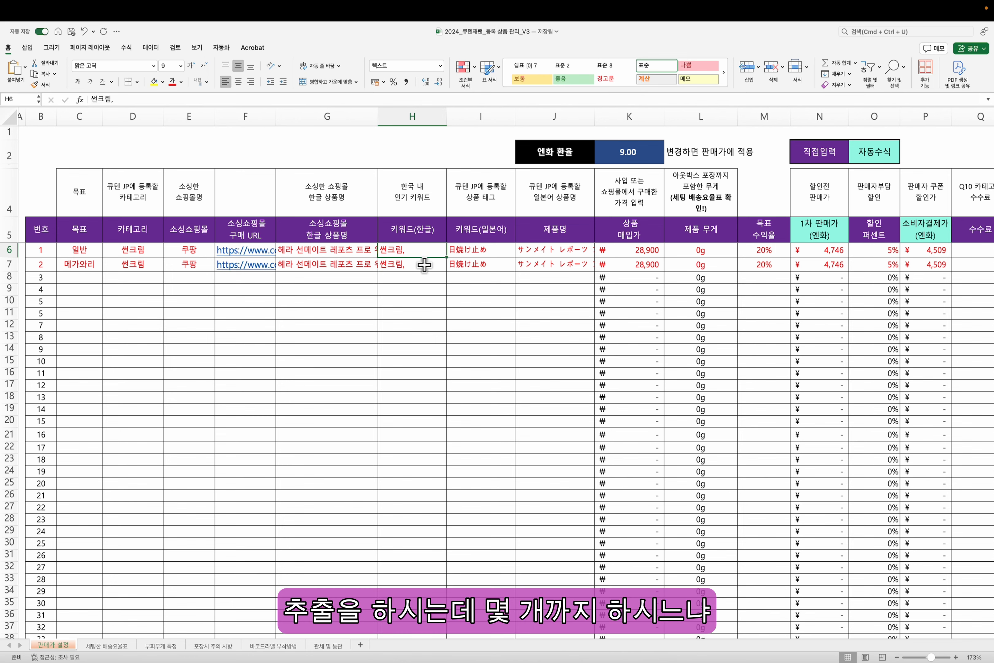
- Compare the 키워드(한글) entries of the sample products with the first product's 키워드(일본어) entry
{"action": "left_click", "coordinate": [421, 266]}
{"action": "left_click", "coordinate": [419, 250]}
{"action": "left_click", "coordinate": [417, 262]}
{"action": "left_click_drag", "start_coordinate": [419, 257], "coordinate": [423, 255]}
{"action": "left_click", "coordinate": [490, 248]}
{"action": "left_click", "coordinate": [466, 251]}
{"action": "left_click", "coordinate": [417, 252]}
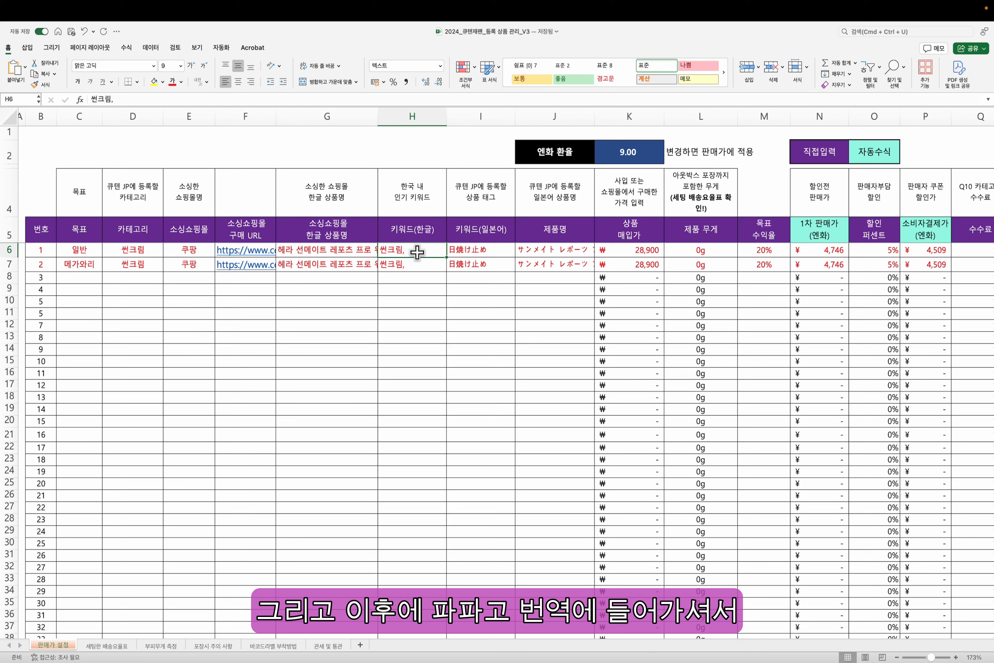
- Switch to the browser to view Papago's Korean-to-Japanese translator, then return to the Excel workbook
{"action": "key", "text": "ctrl+Right"}
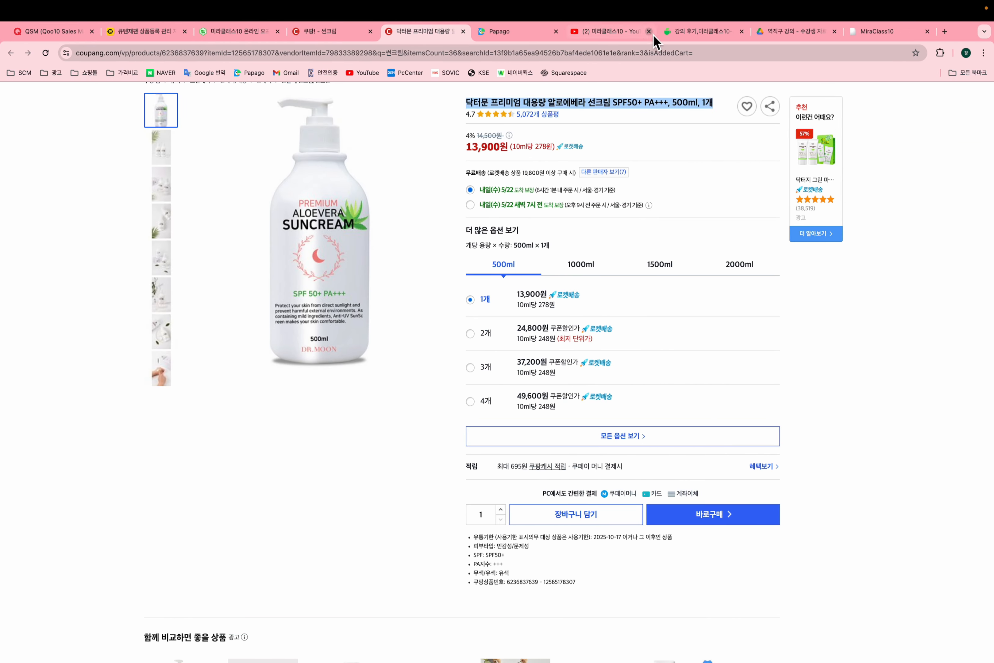
{"action": "left_click", "coordinate": [522, 32]}
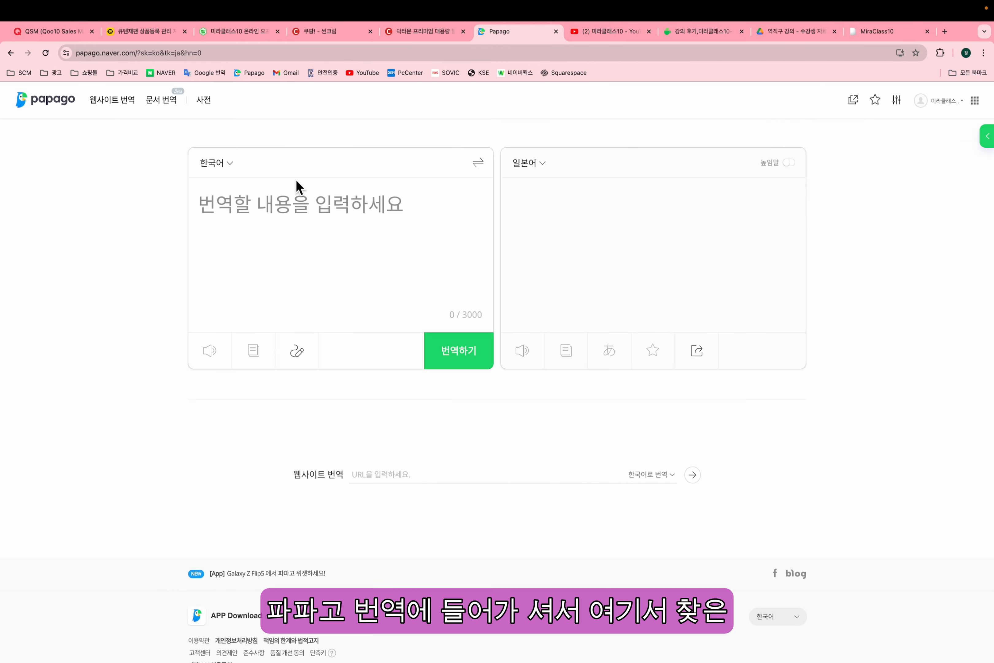
{"action": "key", "text": "ctrl+Left"}
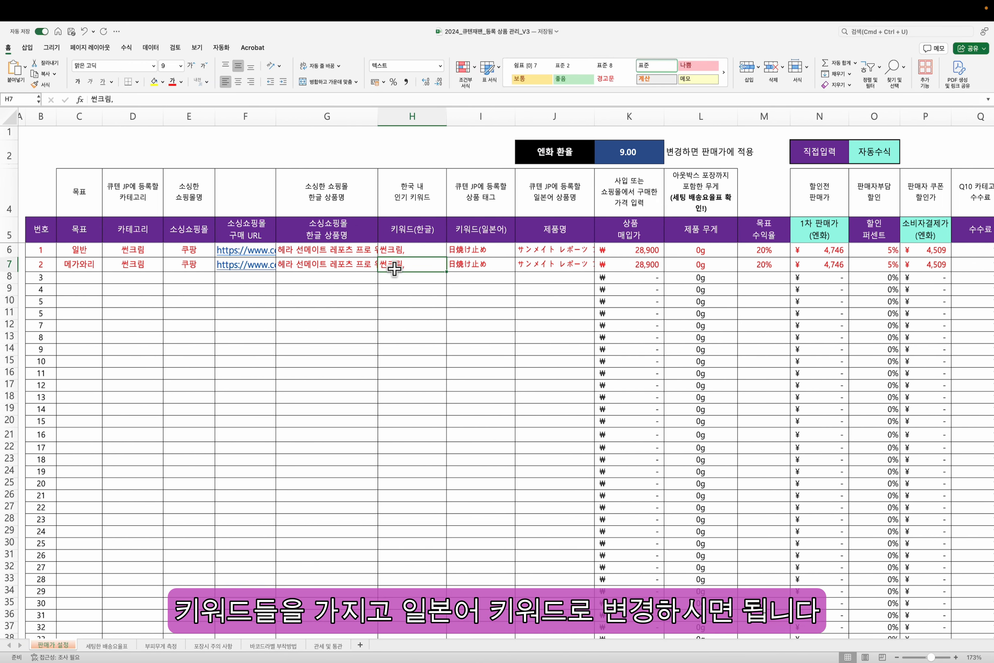
- Check the 키워드(일본어) entries of both sample products and the first product's Japanese 제품명
{"action": "left_click", "coordinate": [461, 262]}
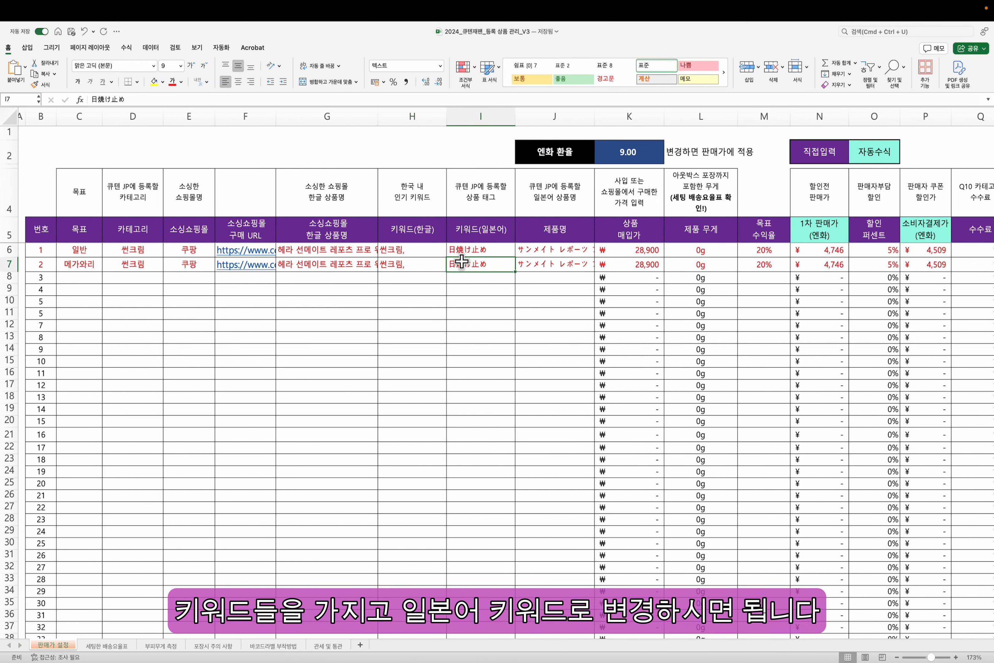
{"action": "left_click", "coordinate": [468, 249]}
{"action": "left_click", "coordinate": [548, 250]}
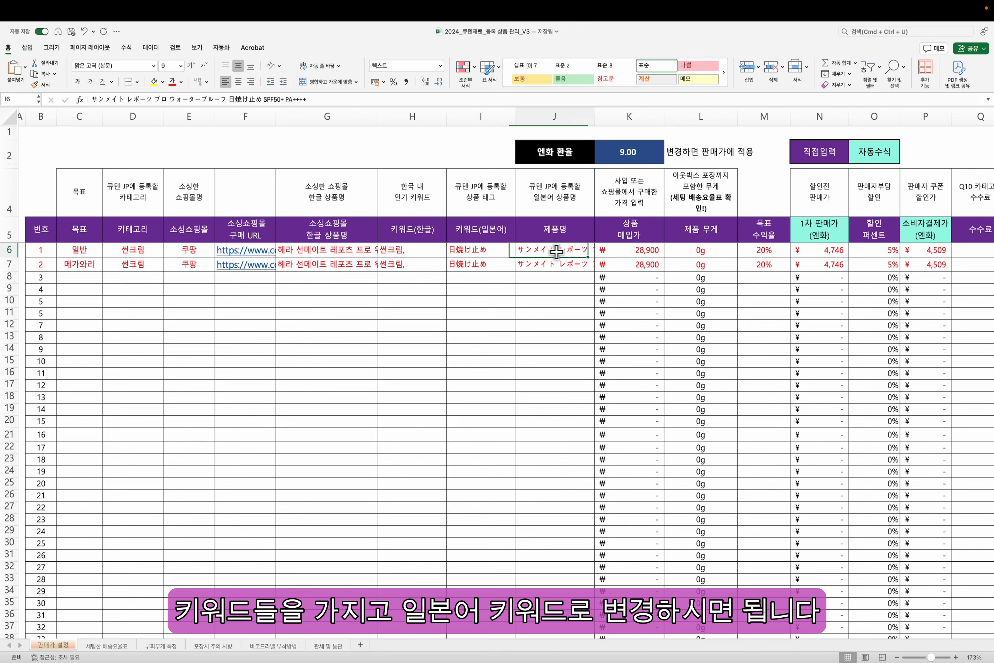
- Widen the 제품명 column slightly to show more of the Japanese names, and select the first product's Korean product name
{"action": "left_click_drag", "start_coordinate": [594, 113], "coordinate": [661, 114]}
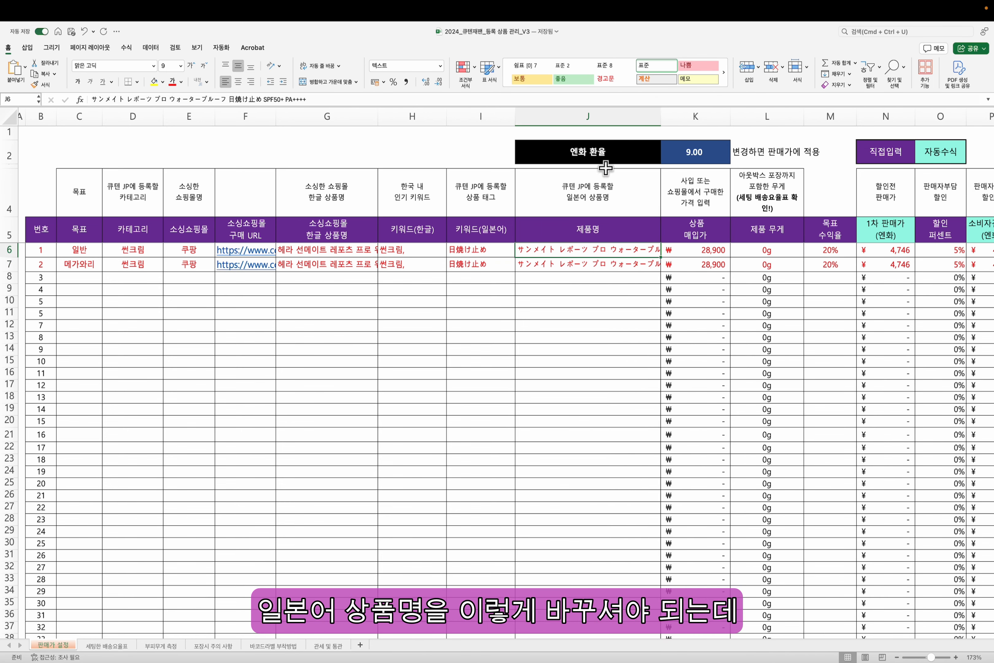
{"action": "left_click_drag", "start_coordinate": [661, 115], "coordinate": [604, 124]}
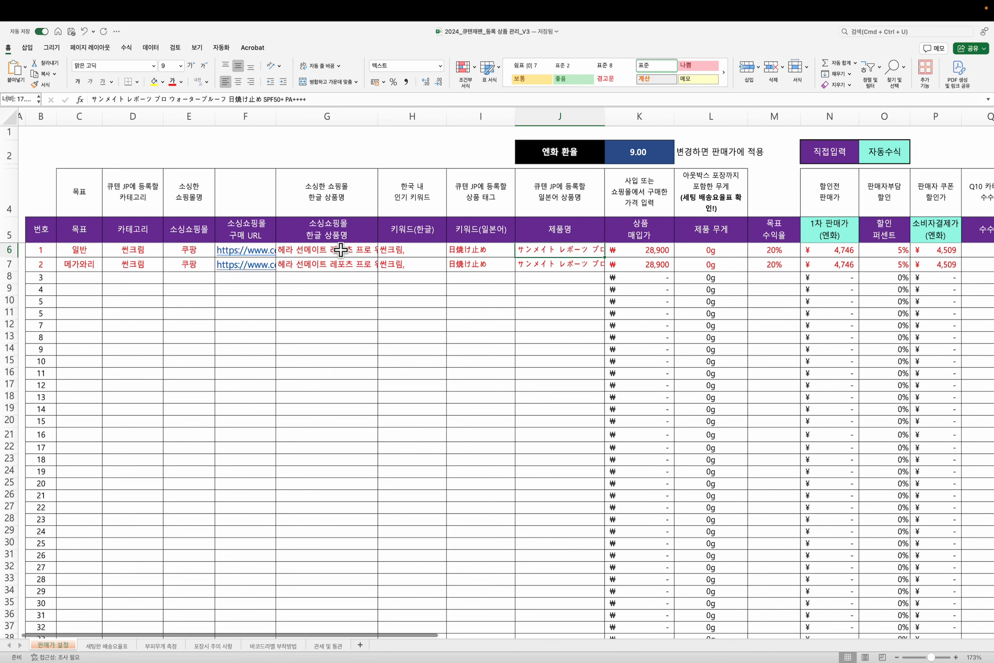
{"action": "left_click", "coordinate": [340, 251]}
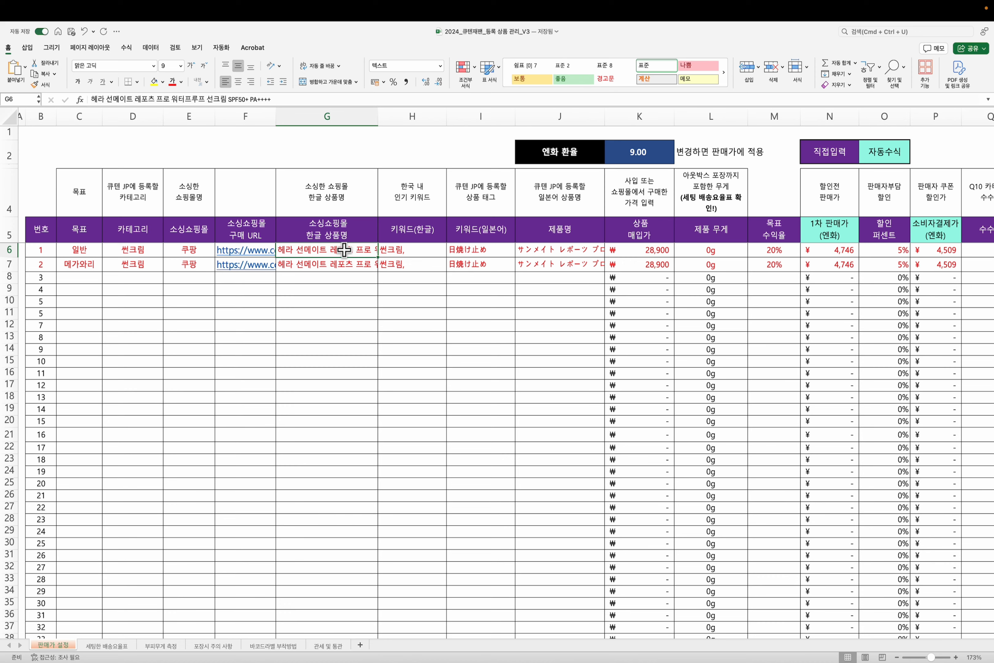
- Switch to the browser and examine the sunscreen's product title on its Coupang page
{"action": "key", "text": "ctrl+Right"}
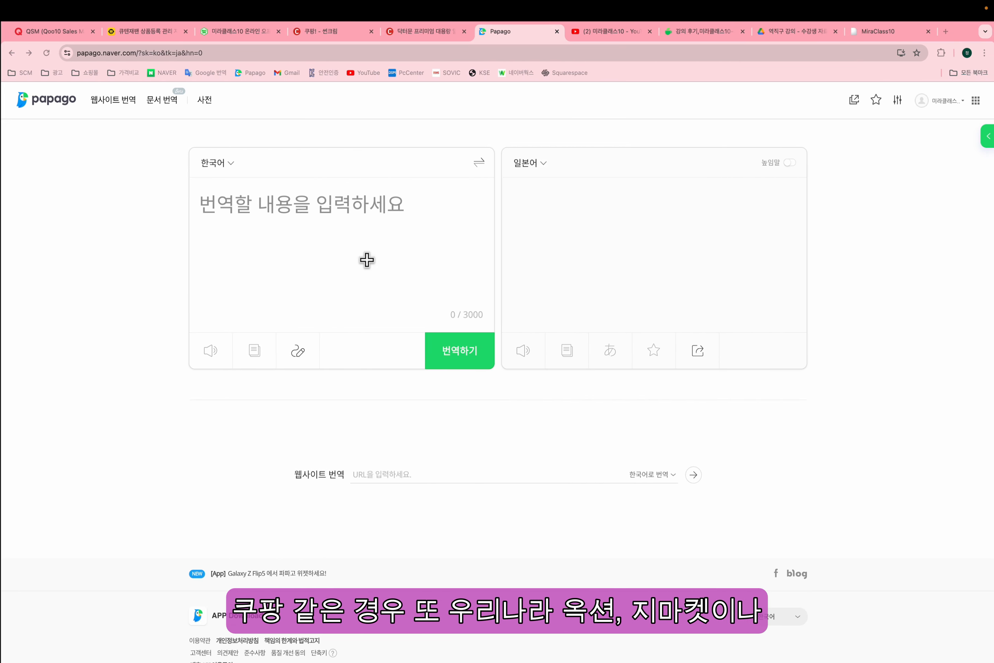
{"action": "left_click", "coordinate": [447, 41]}
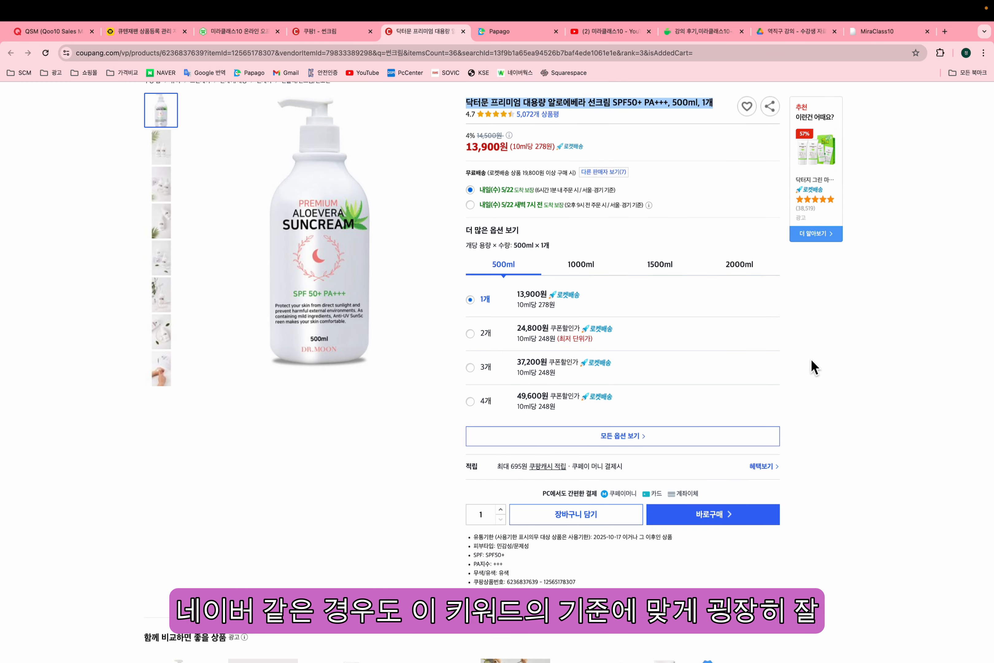
{"action": "scroll", "coordinate": [814, 367], "scroll_direction": "up", "scroll_amount": 3}
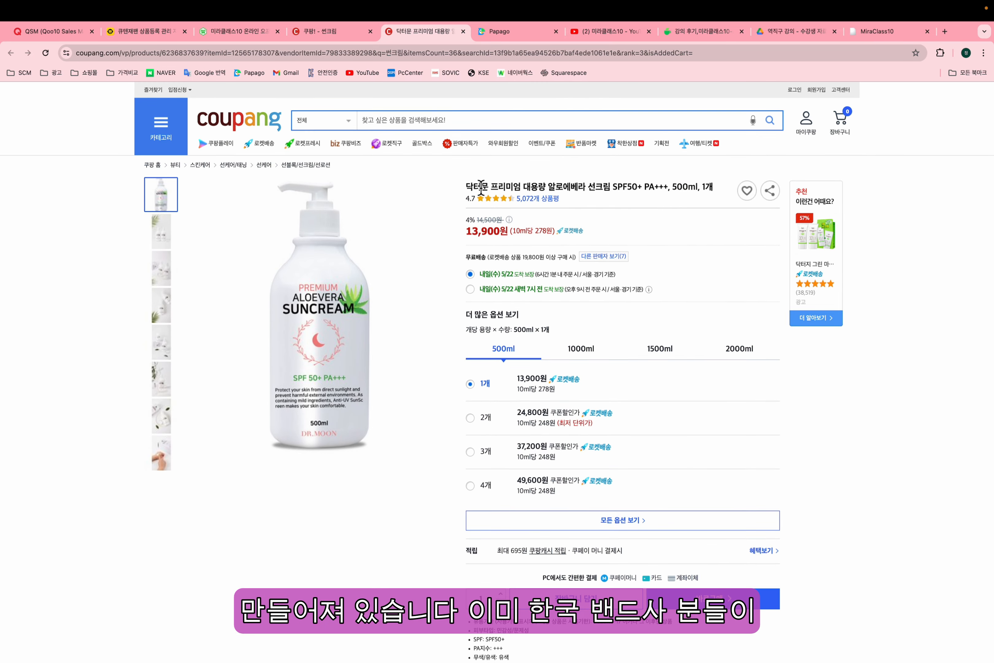
{"action": "left_click_drag", "start_coordinate": [470, 188], "coordinate": [632, 193]}
{"action": "left_click", "coordinate": [663, 194]}
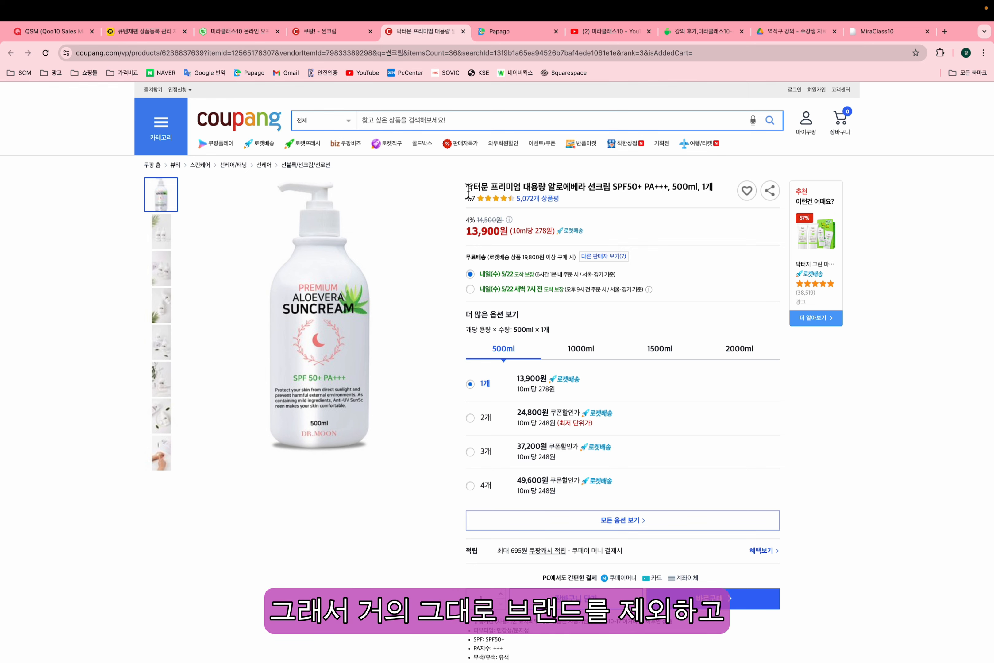
- Translate the Coupang title without its brand, "프리미엄 대용량 알로에베라 선크림 SPF50+ PA+++, 500ml", into Japanese with Papago
{"action": "left_click_drag", "start_coordinate": [491, 188], "coordinate": [700, 195]}
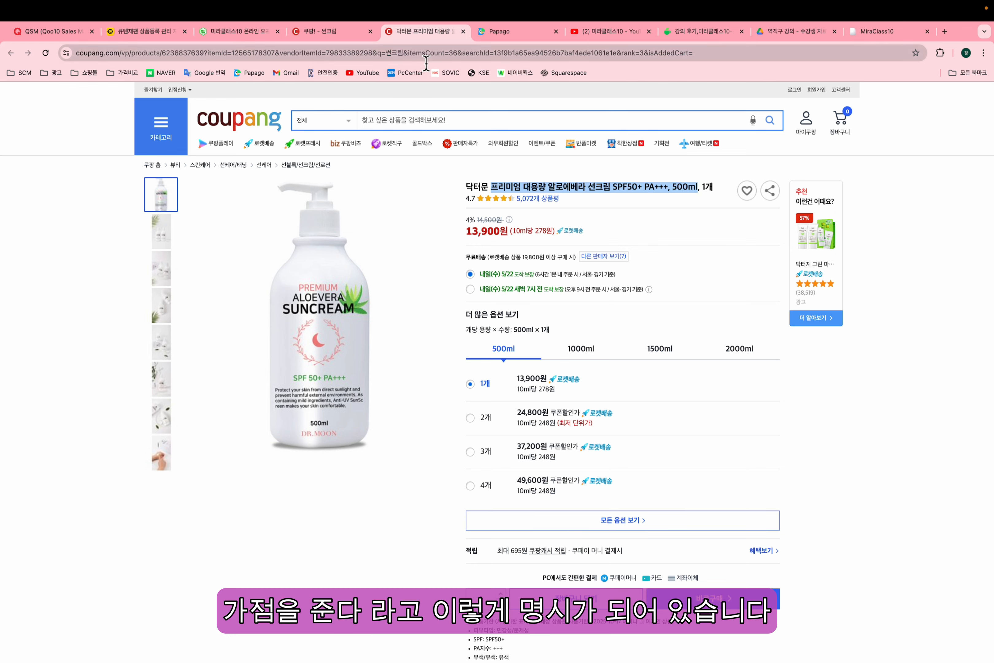
{"action": "left_click", "coordinate": [518, 42]}
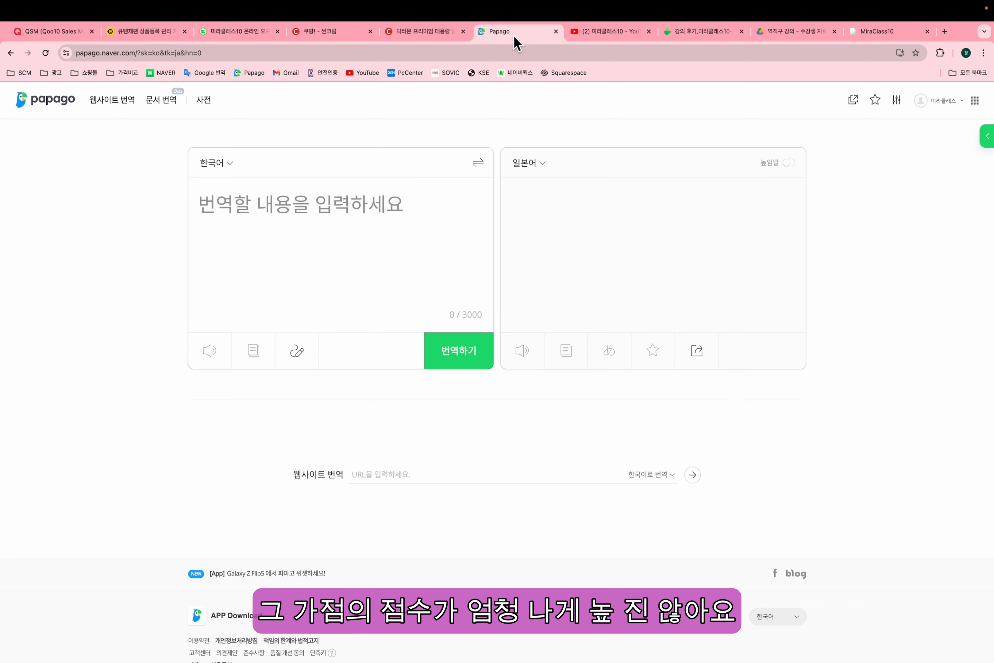
{"action": "left_click", "coordinate": [269, 212]}
{"action": "type", "text": "프리미엄 대용량 알로에베라 선크림 SPF50+ PA+++, 500ml"}
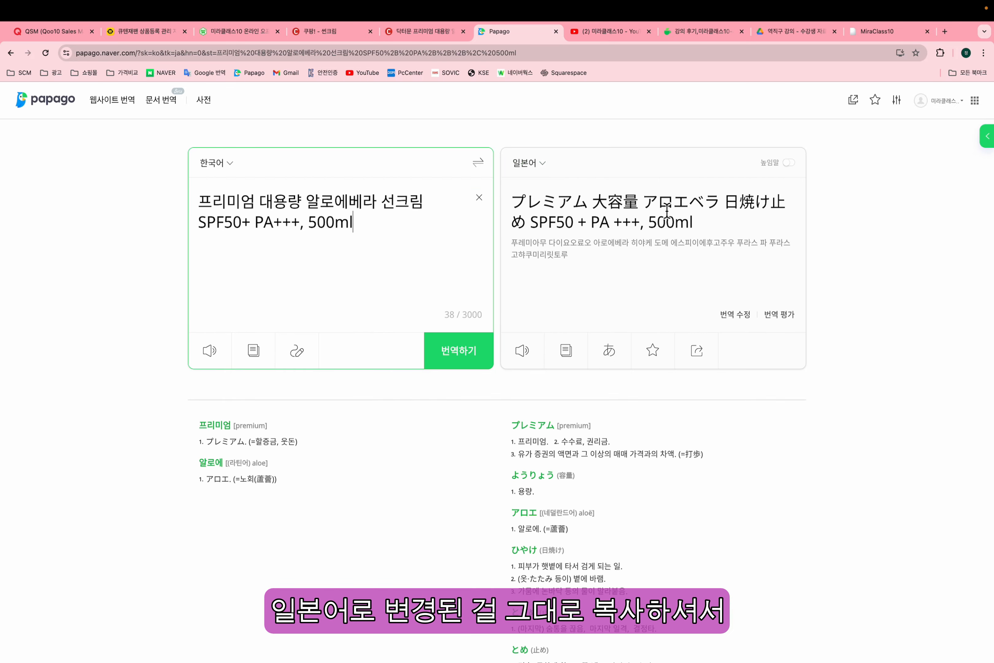
- Select Papago's Japanese translation, then return to the Excel workbook and select the second product's 제품명
{"action": "left_click_drag", "start_coordinate": [695, 223], "coordinate": [511, 197]}
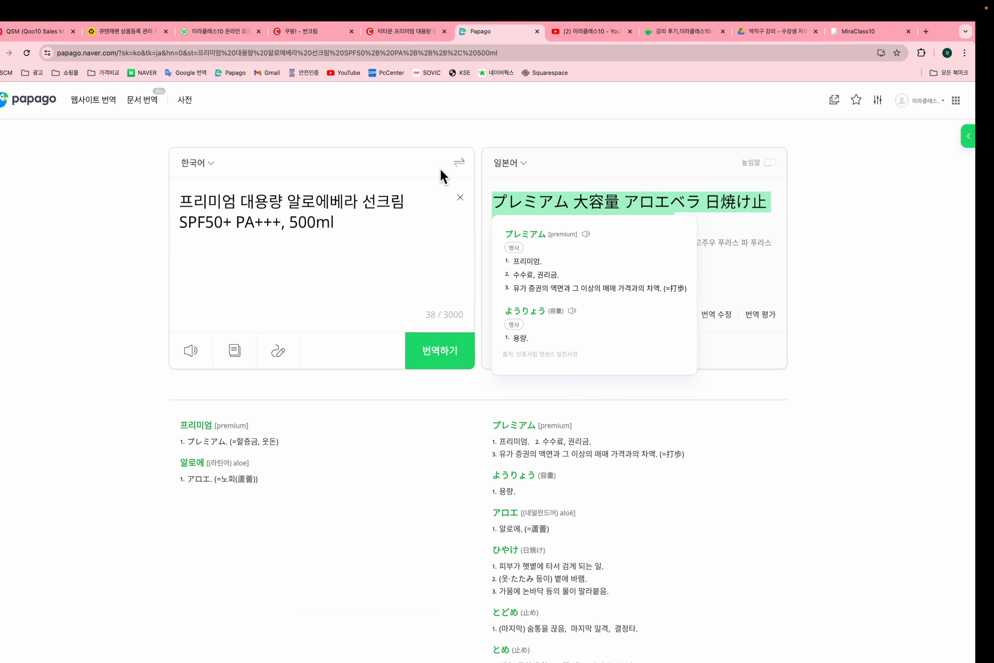
{"action": "key", "text": "ctrl+Left"}
{"action": "left_click", "coordinate": [533, 266]}
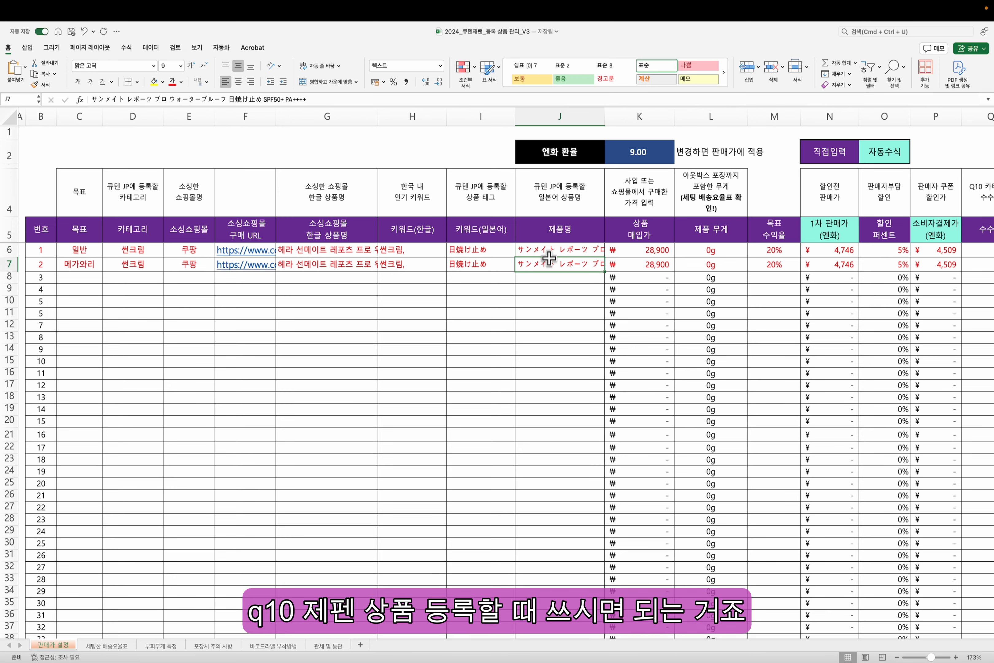
- Check the second product's 상품 매입가 entry on the 판매가 설정 sheet
{"action": "scroll", "coordinate": [549, 257], "scroll_direction": "right", "scroll_amount": 3}
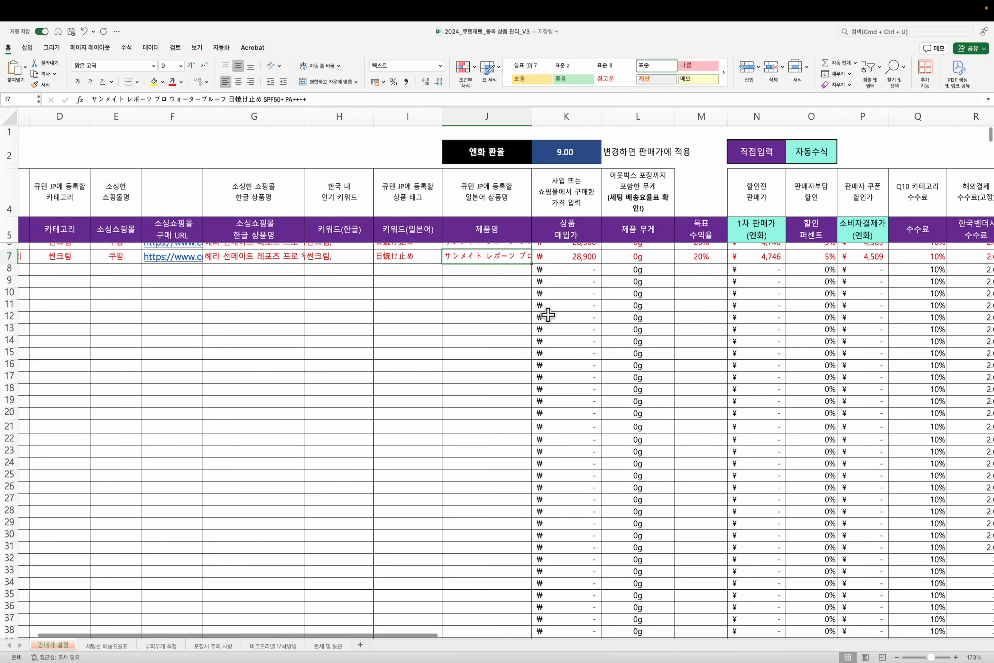
{"action": "left_click", "coordinate": [563, 263]}
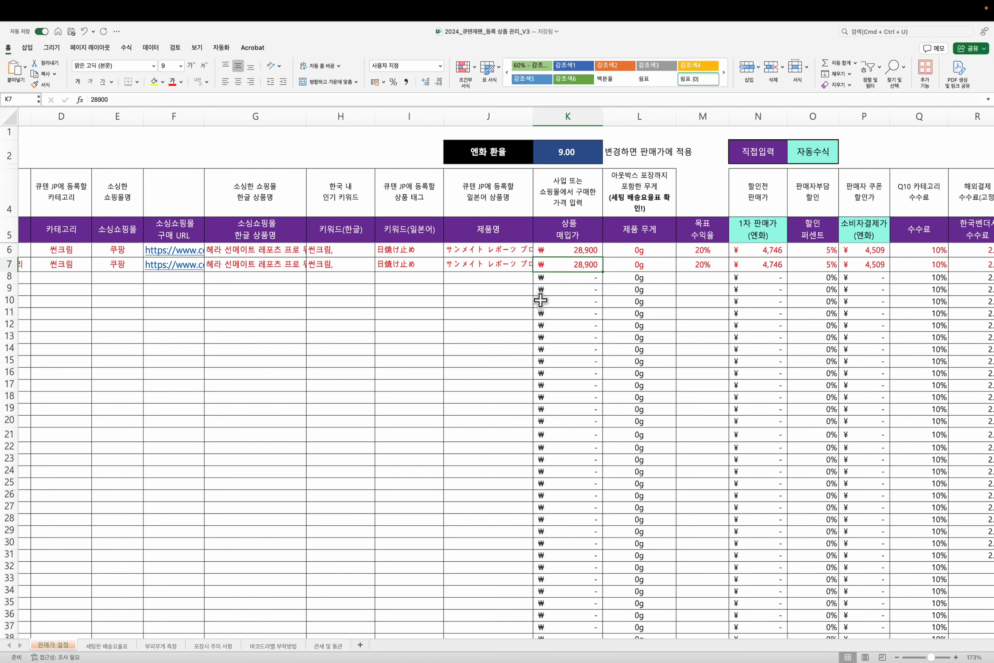
{"action": "left_click", "coordinate": [493, 308]}
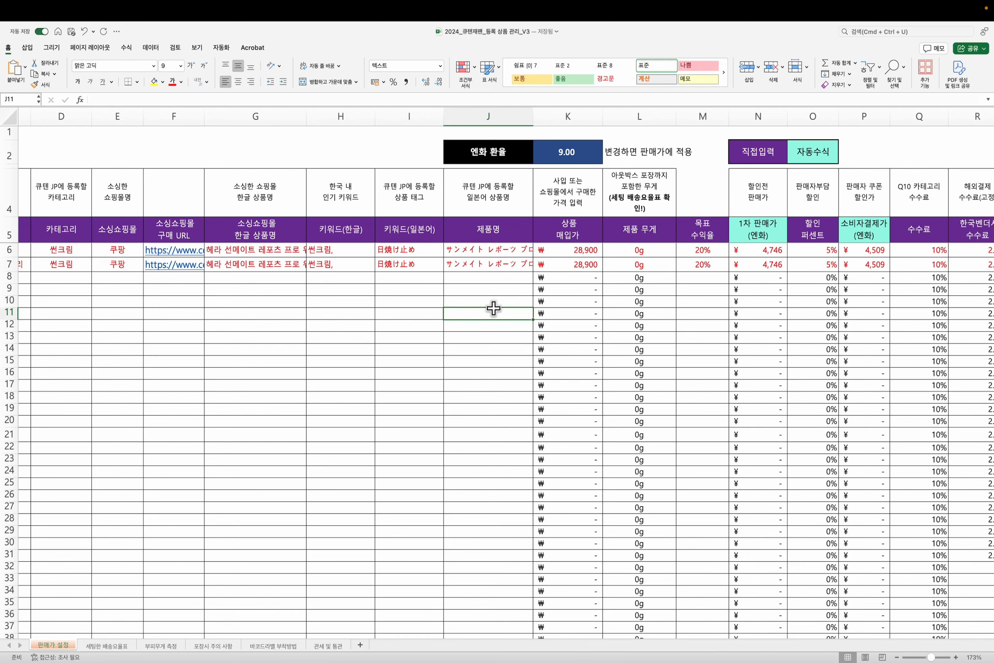
- Copy the sunscreen's 13,900 won price from the Coupang page in the browser and enter 13900 as the second product's 상품 매입가 in Excel
{"action": "key", "text": "ctrl+Right"}
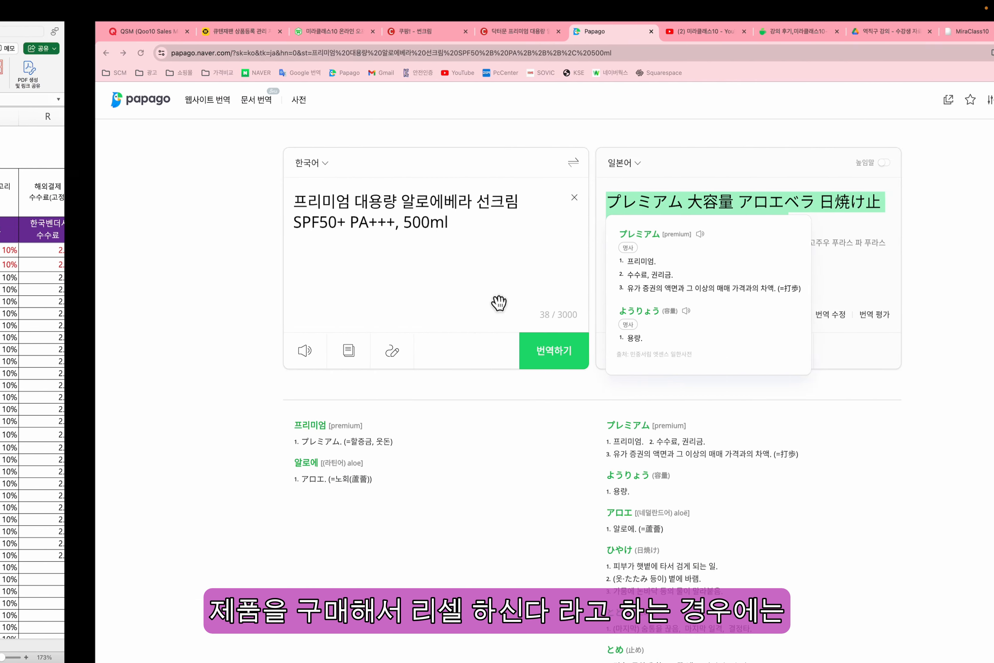
{"action": "left_click", "coordinate": [421, 34]}
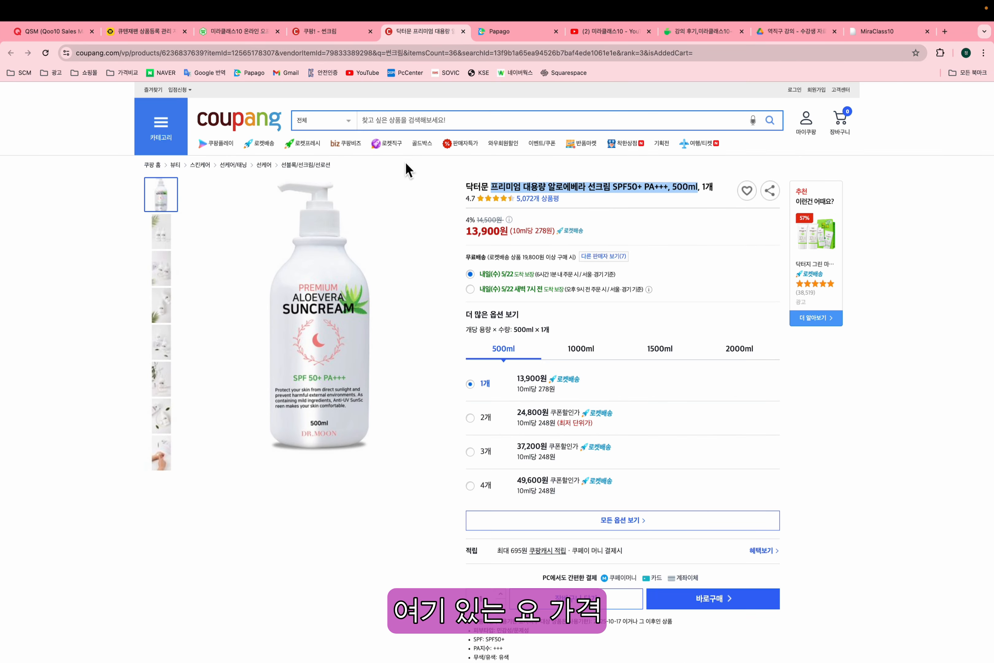
{"action": "double_click", "coordinate": [493, 233]}
{"action": "key", "text": "super+c"}
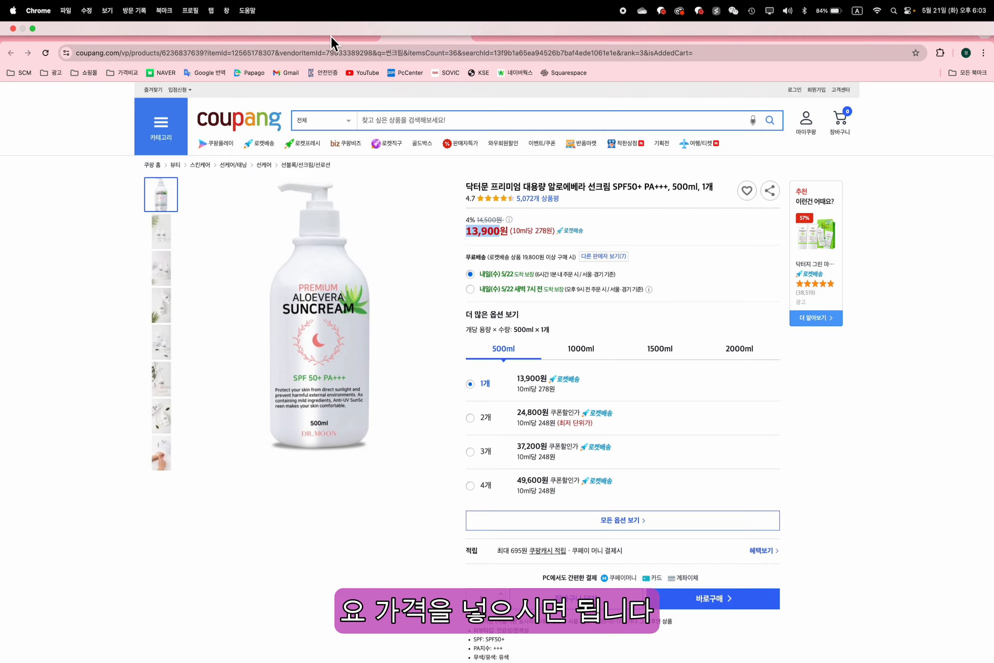
{"action": "key", "text": "ctrl+Left"}
{"action": "left_click", "coordinate": [573, 264]}
{"action": "type", "text": "13900"}
{"action": "key", "text": "Return"}
- Check the second product's 제품 무게 entry and the outer-packaging weight description above it
{"action": "left_click", "coordinate": [624, 266]}
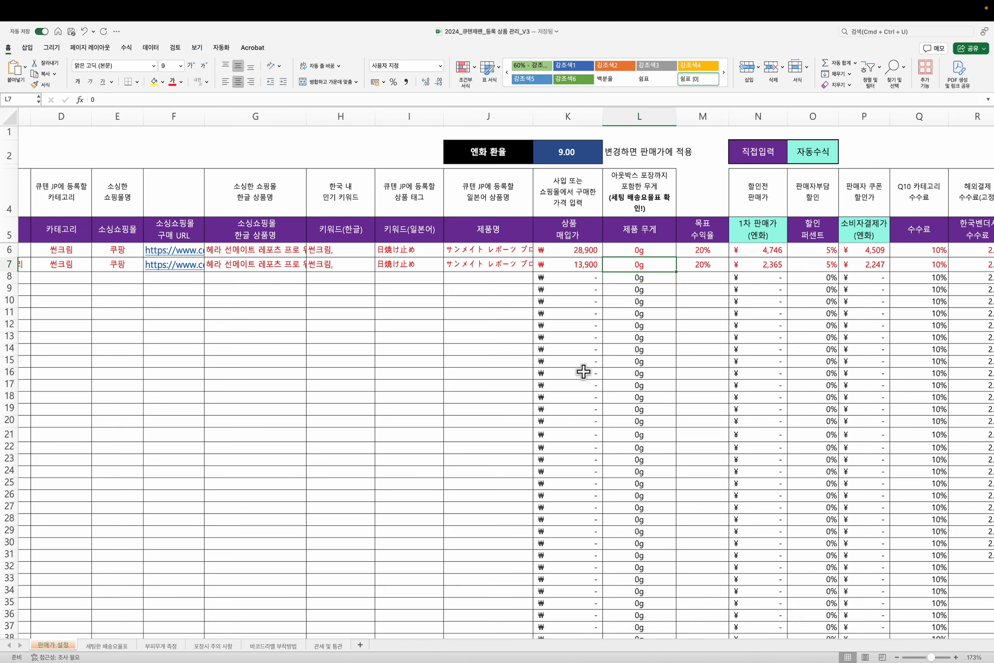
{"action": "scroll", "coordinate": [596, 370], "scroll_direction": "right", "scroll_amount": 2}
{"action": "scroll", "coordinate": [592, 370], "scroll_direction": "left", "scroll_amount": 2}
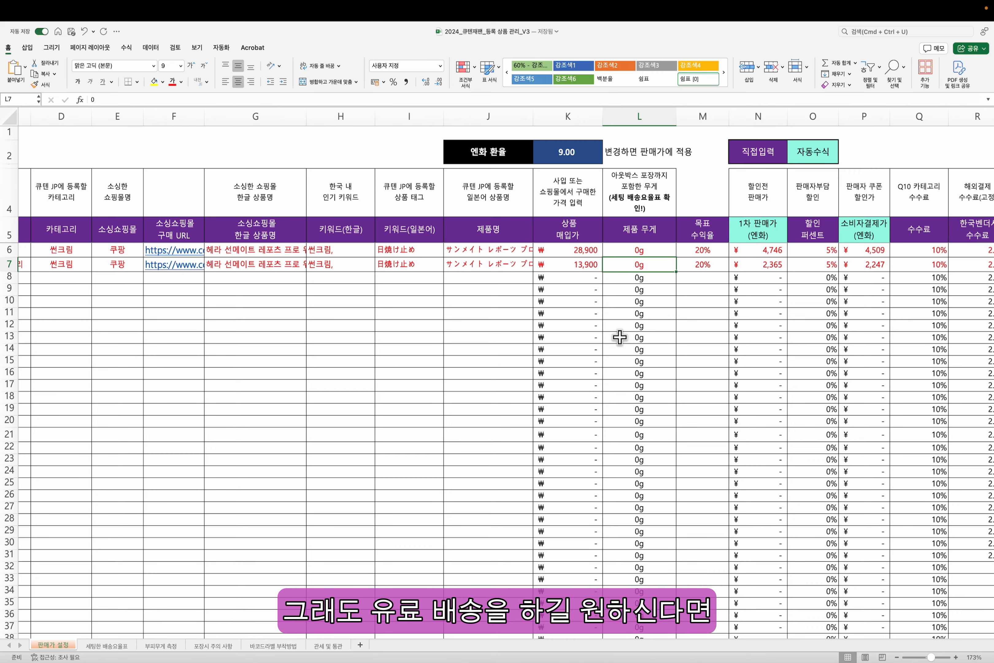
- Switch to the browser and check the 500ml volume in the sunscreen's title and its bottle image on Coupang
{"action": "scroll", "coordinate": [619, 334], "scroll_direction": "right", "scroll_amount": 5}
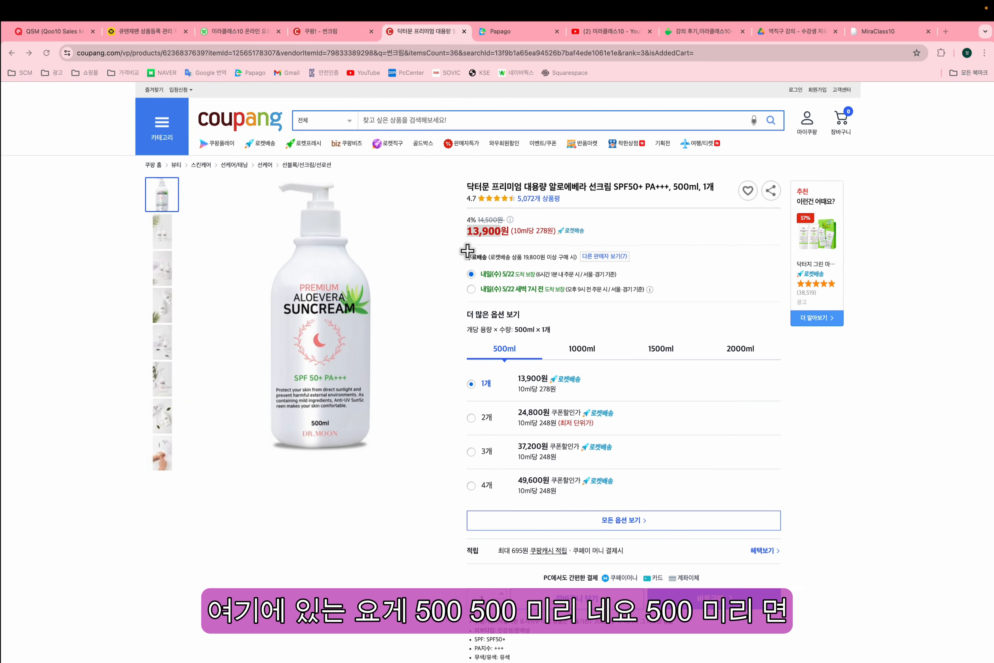
{"action": "left_click", "coordinate": [652, 194]}
{"action": "left_click_drag", "start_coordinate": [673, 193], "coordinate": [701, 188]}
{"action": "left_click", "coordinate": [680, 223]}
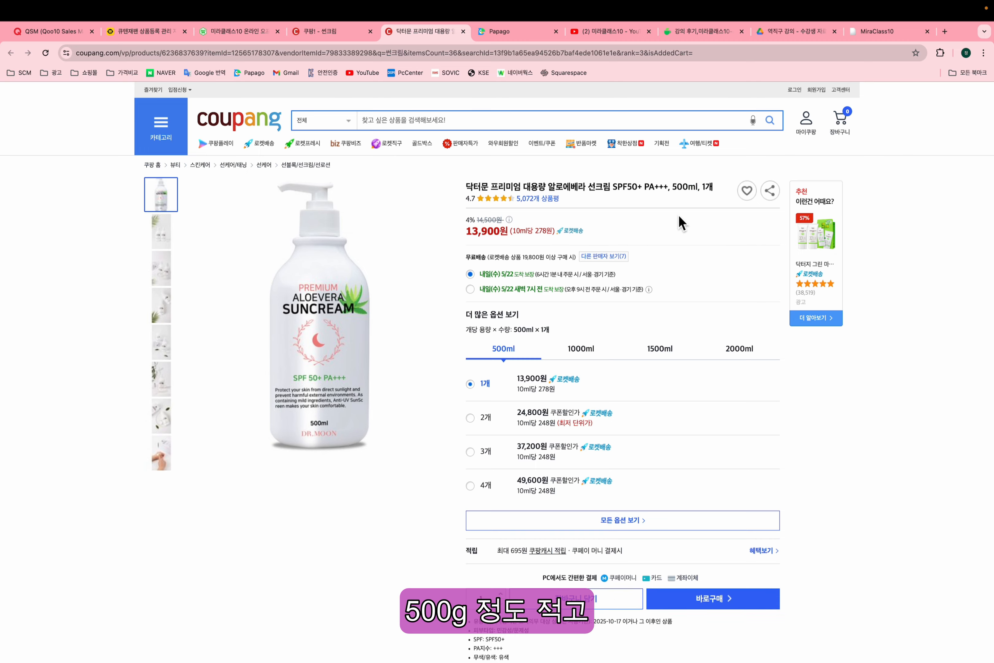
{"action": "left_click_drag", "start_coordinate": [676, 194], "coordinate": [695, 193]}
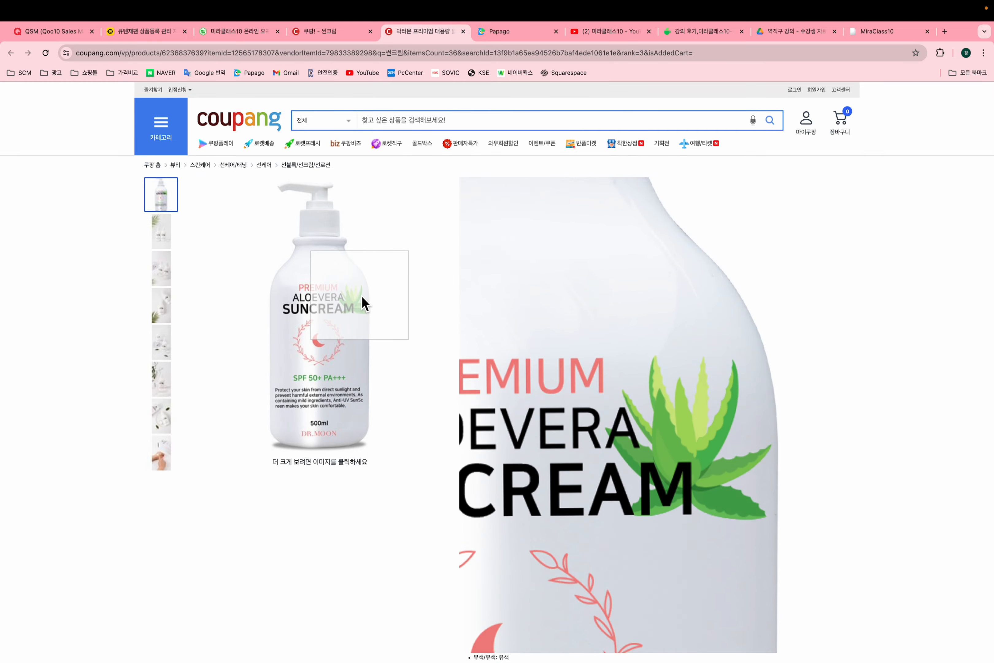
{"action": "scroll", "coordinate": [345, 189], "scroll_direction": "down", "scroll_amount": 1}
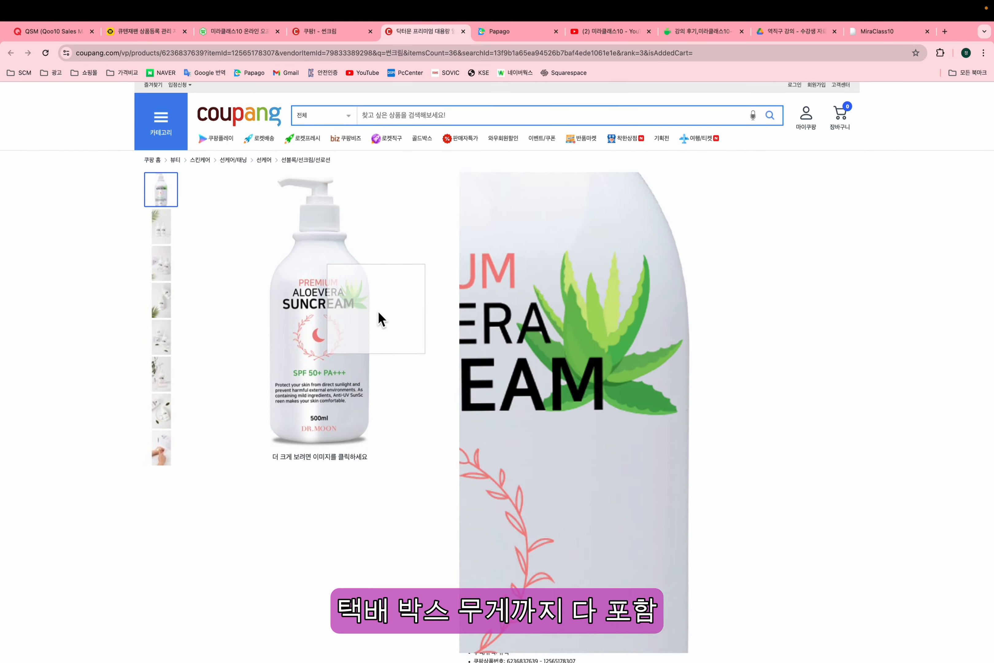
- Return to the Excel workbook and look up the 750 g row in the 세팅한 배송요율표 sheet
{"action": "key", "text": "ctrl+Left"}
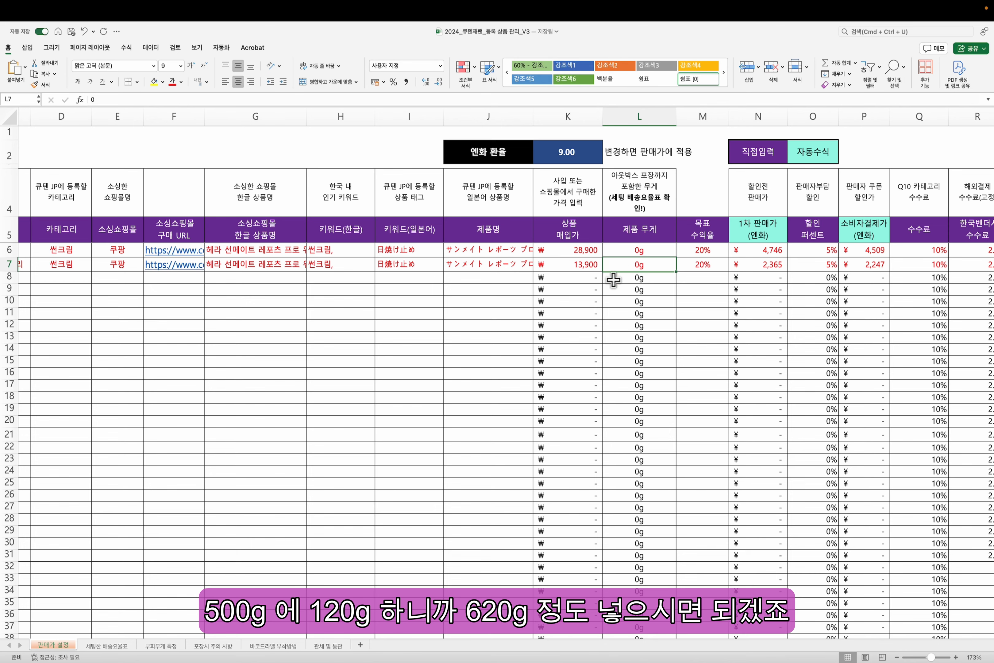
{"action": "scroll", "coordinate": [257, 534], "scroll_direction": "down", "scroll_amount": 1}
{"action": "left_click", "coordinate": [112, 645]}
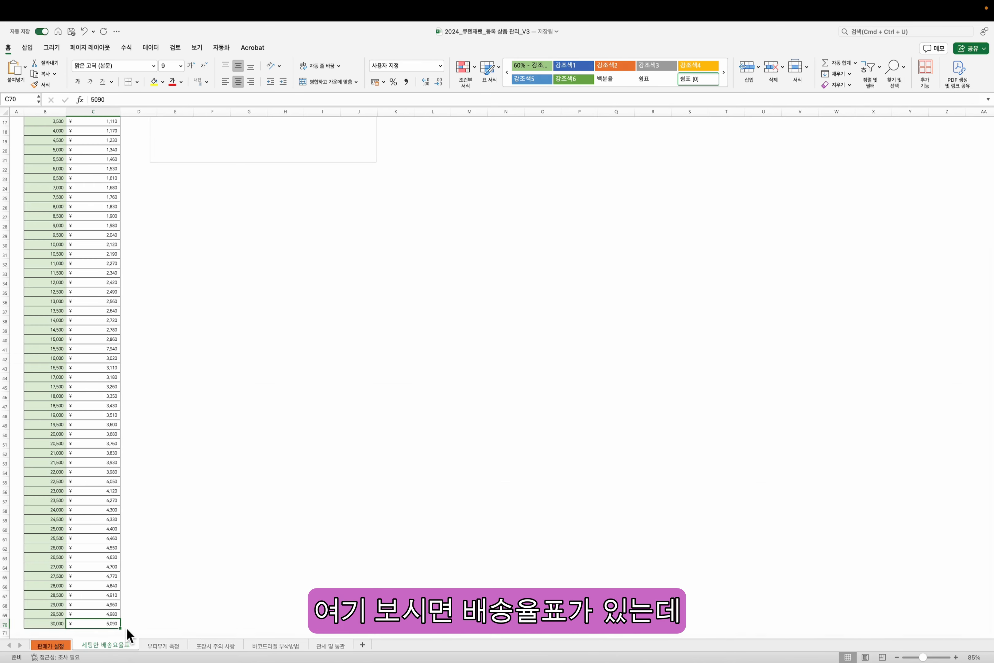
{"action": "scroll", "coordinate": [84, 296], "scroll_direction": "up", "scroll_amount": 5}
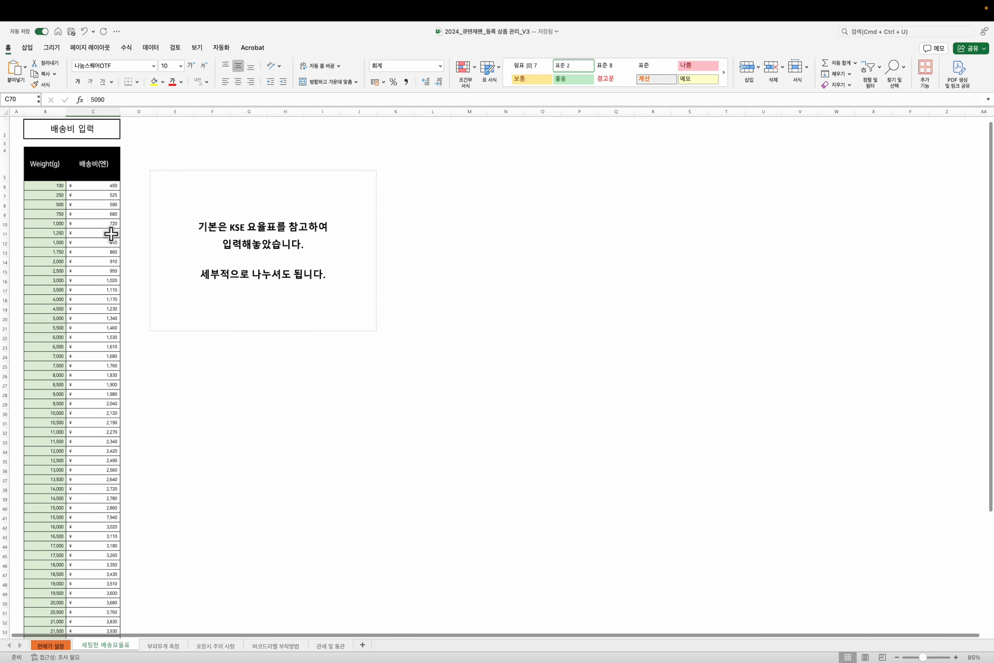
{"action": "left_click", "coordinate": [43, 251]}
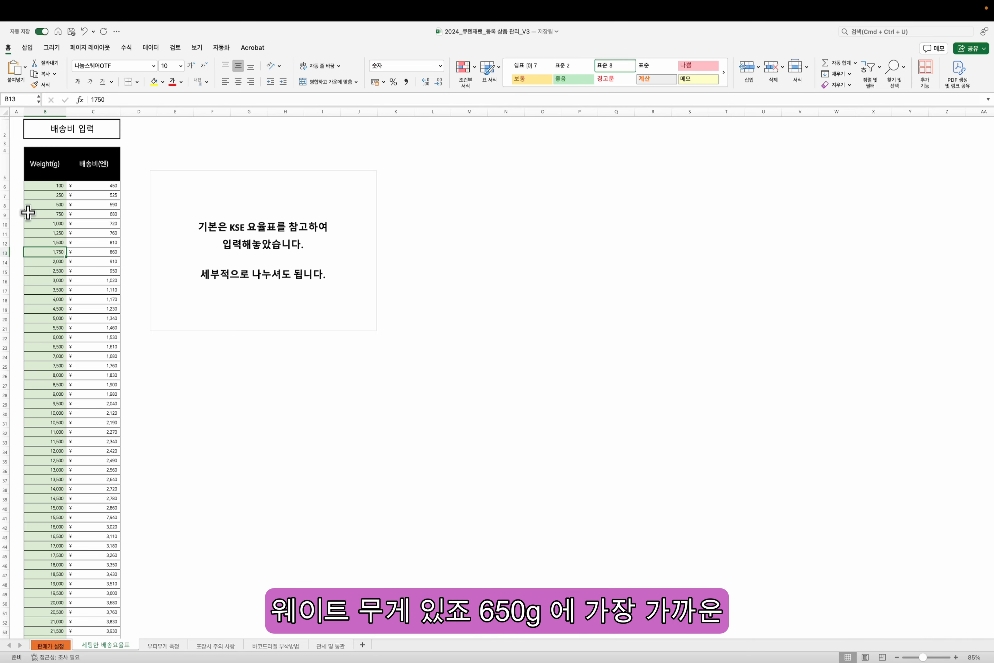
{"action": "left_click", "coordinate": [52, 213]}
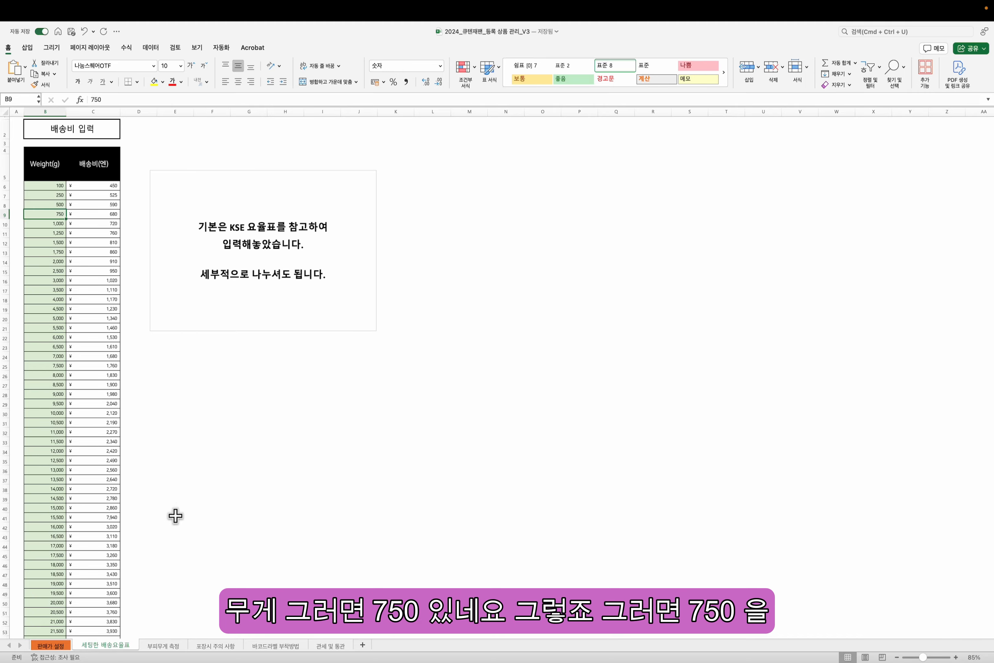
- Set the second product's 제품 무게 to 750 g on the 판매가 설정 sheet
{"action": "left_click", "coordinate": [52, 645]}
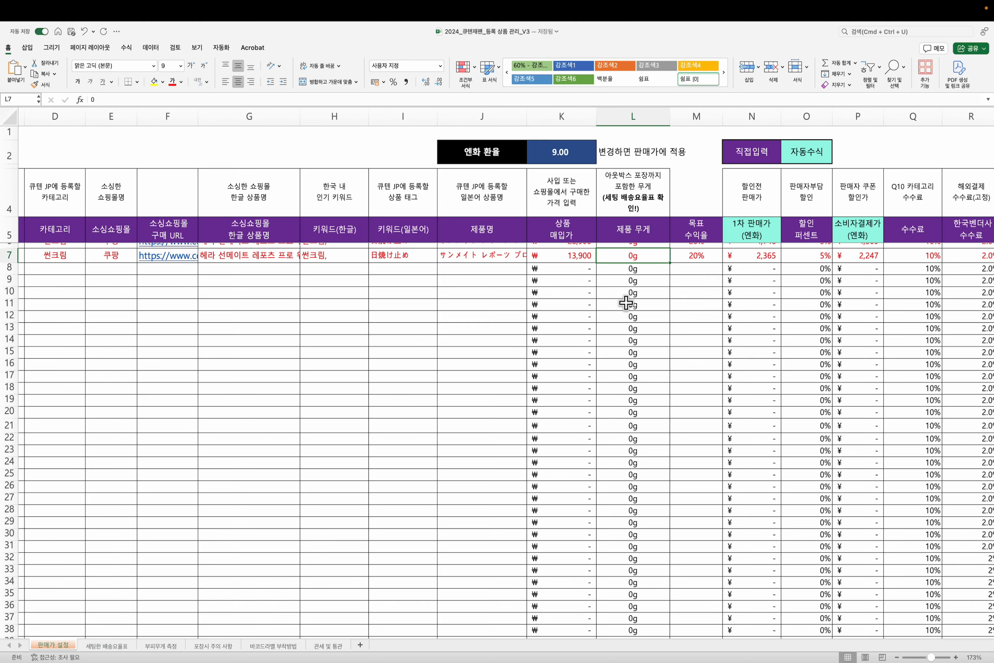
{"action": "type", "text": "750"}
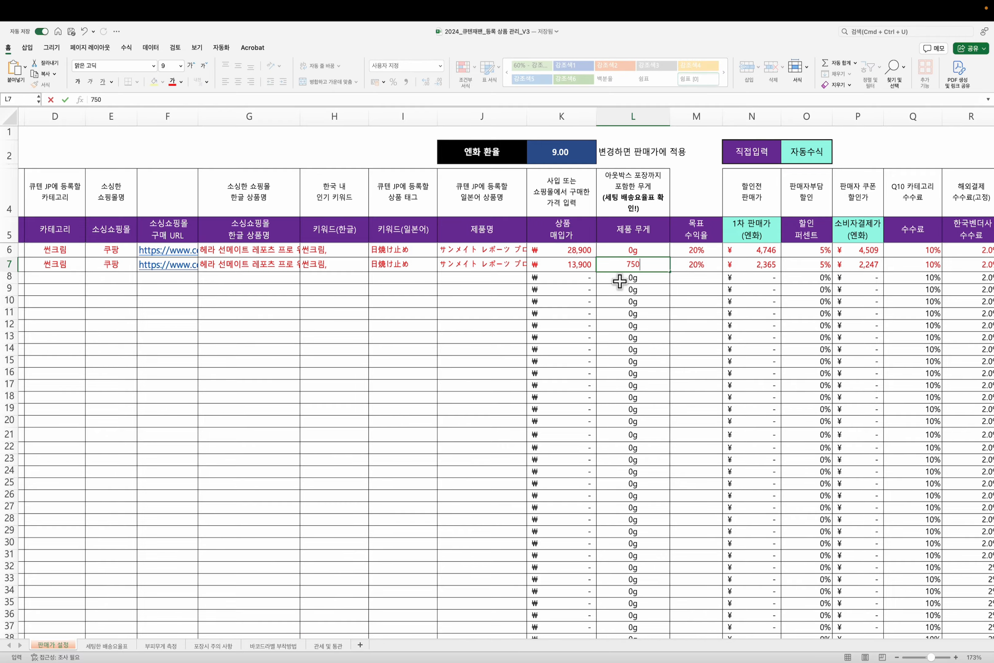
{"action": "key", "text": "Return"}
- Review the fee and settlement columns, and set the 제품 무게 in row 8 to 750 g
{"action": "scroll", "coordinate": [660, 278], "scroll_direction": "right", "scroll_amount": 5}
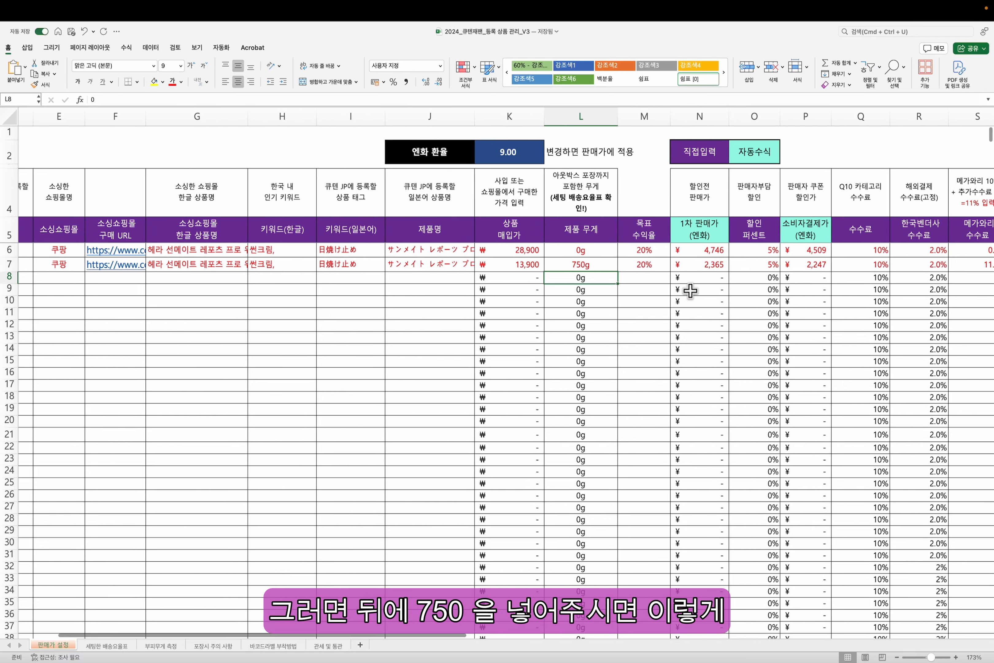
{"action": "scroll", "coordinate": [673, 295], "scroll_direction": "right", "scroll_amount": 4}
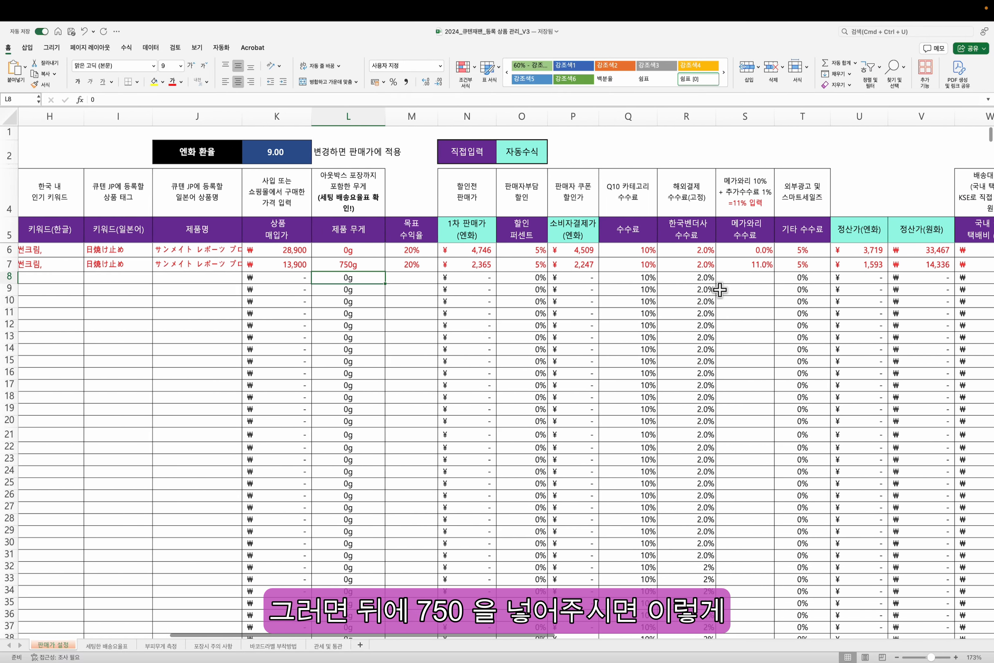
{"action": "scroll", "coordinate": [688, 303], "scroll_direction": "right", "scroll_amount": 3}
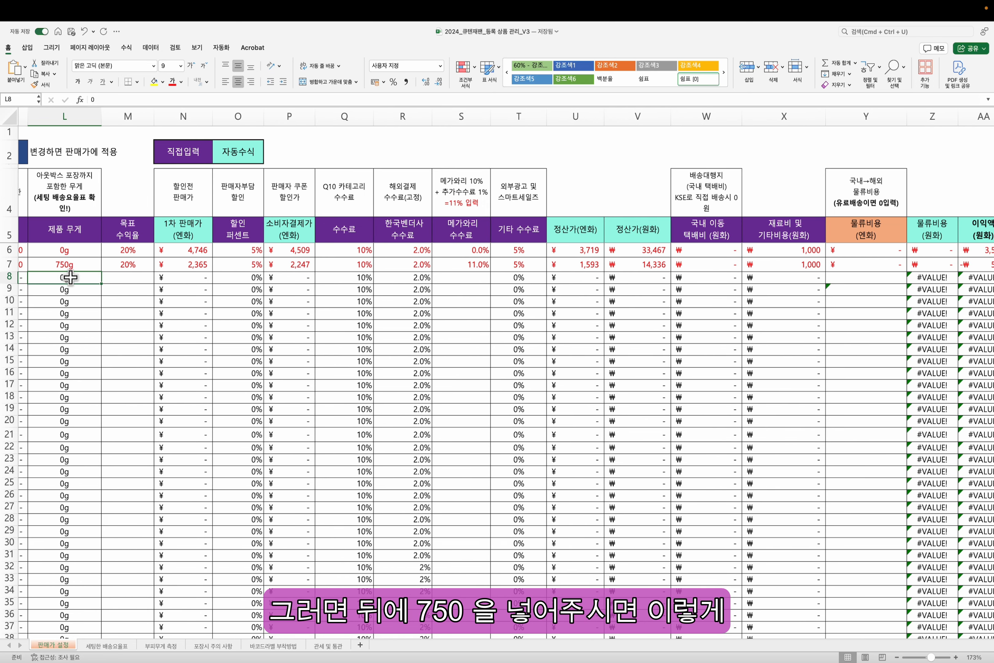
{"action": "type", "text": "750"}
{"action": "key", "text": "Return"}
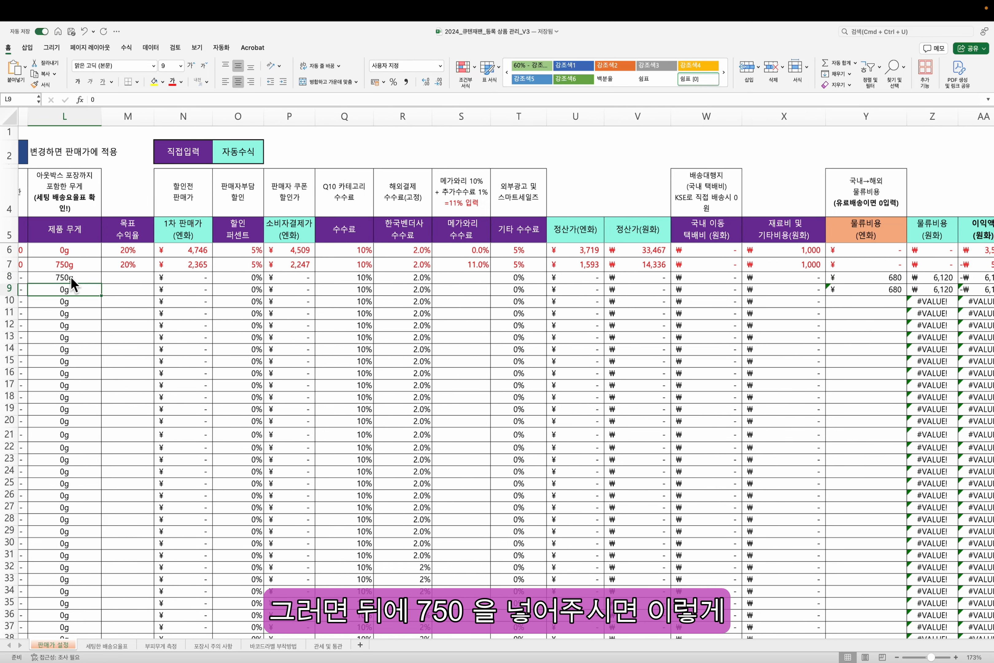
- Copy the 물류비용(엔화) lookup formula from row 8 into the second product's row 7
{"action": "left_click", "coordinate": [887, 283]}
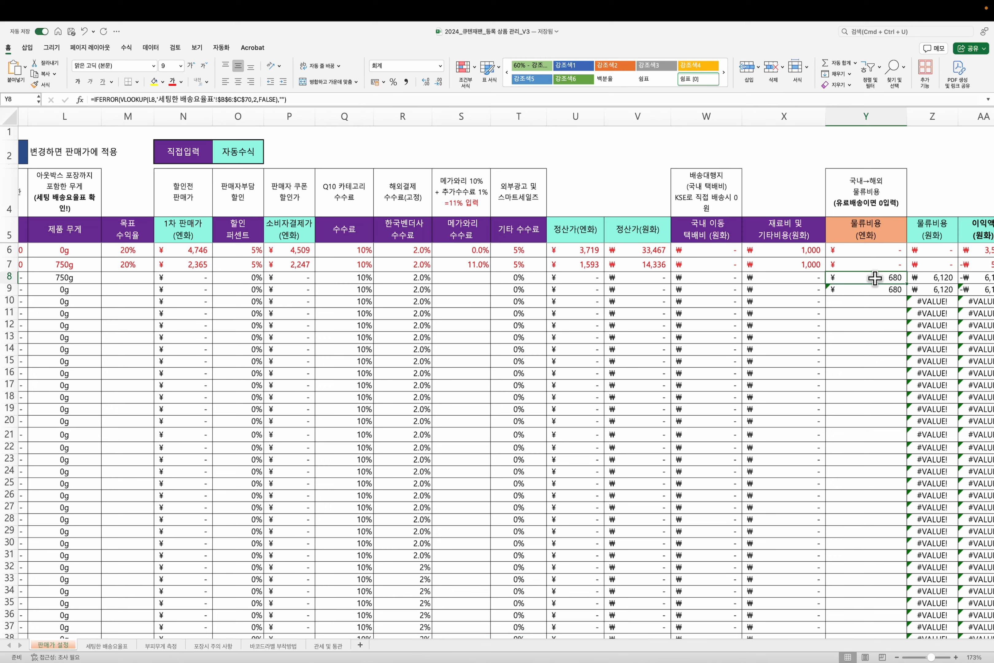
{"action": "key", "text": "super+c"}
{"action": "left_click", "coordinate": [872, 264]}
{"action": "key", "text": "super+v"}
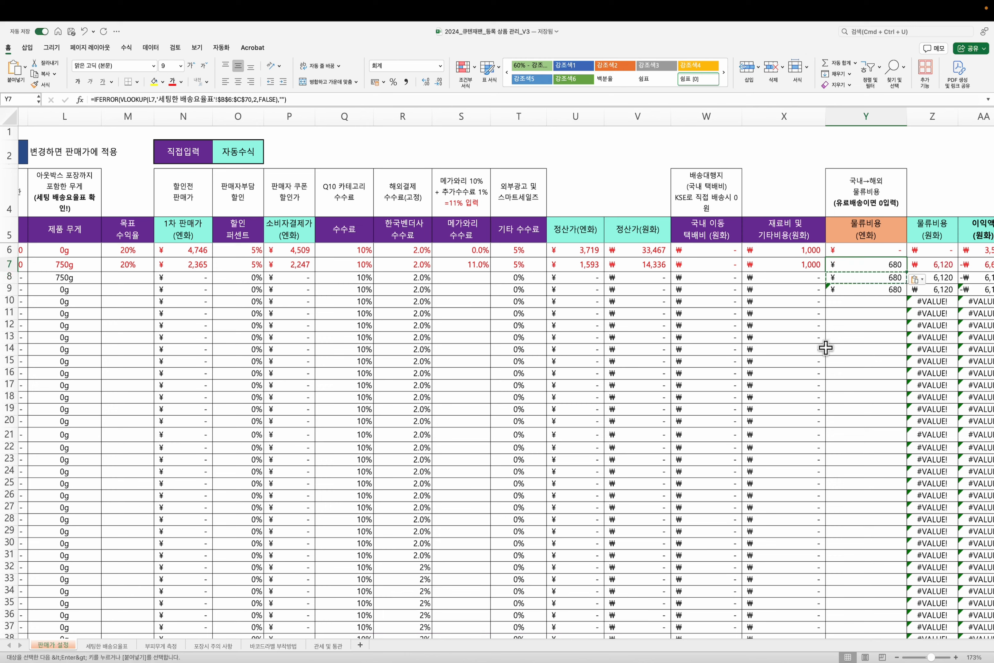
{"action": "left_click", "coordinate": [404, 372]}
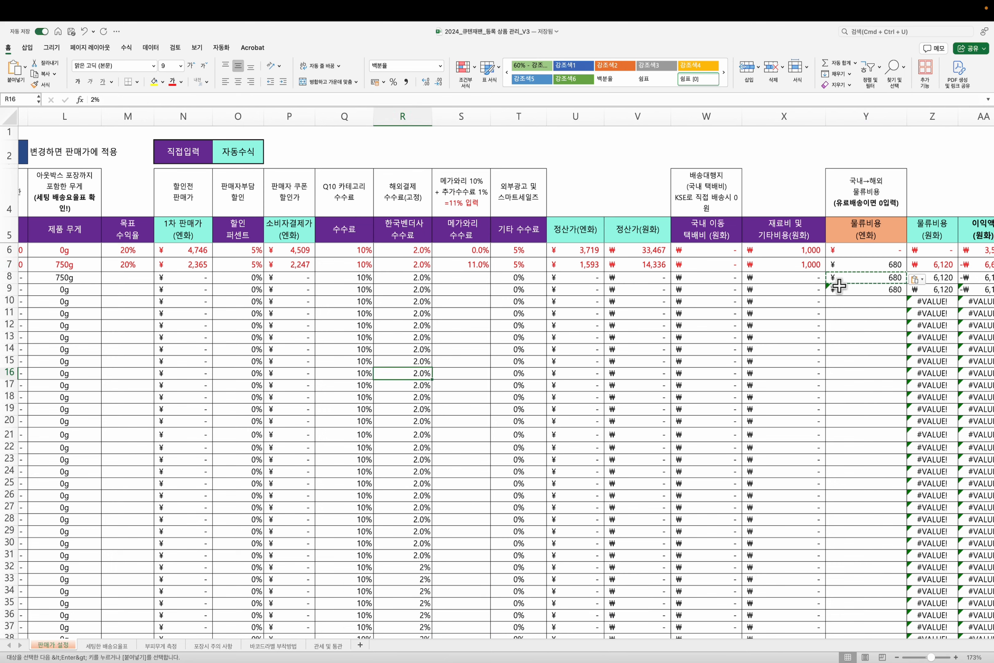
{"action": "key", "text": "Escape"}
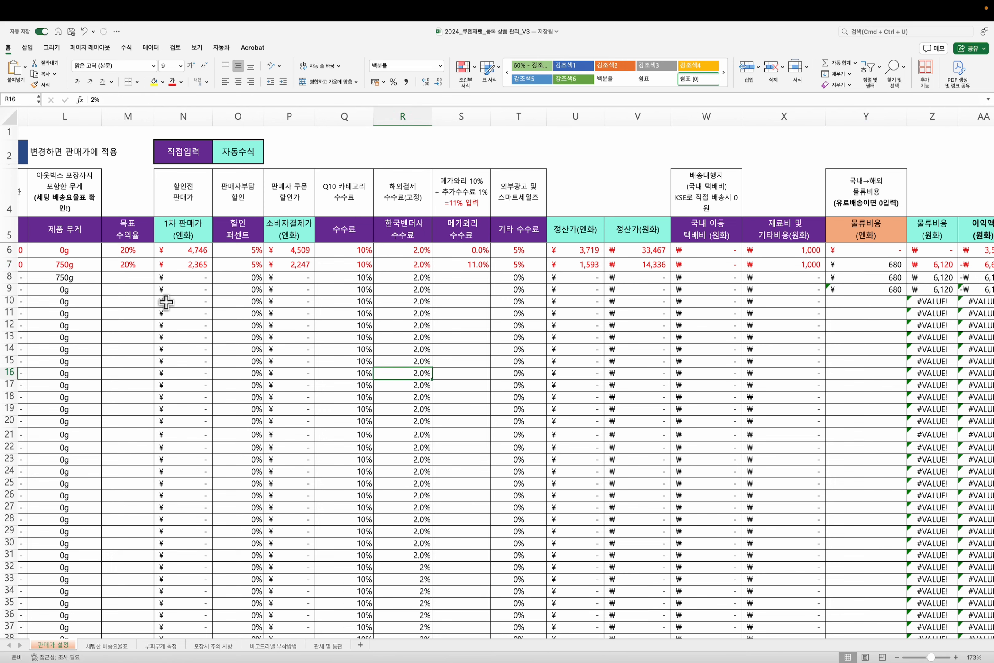
- Set the 상품 매입가 in row 8 to 13,900 won
{"action": "left_click", "coordinate": [119, 278]}
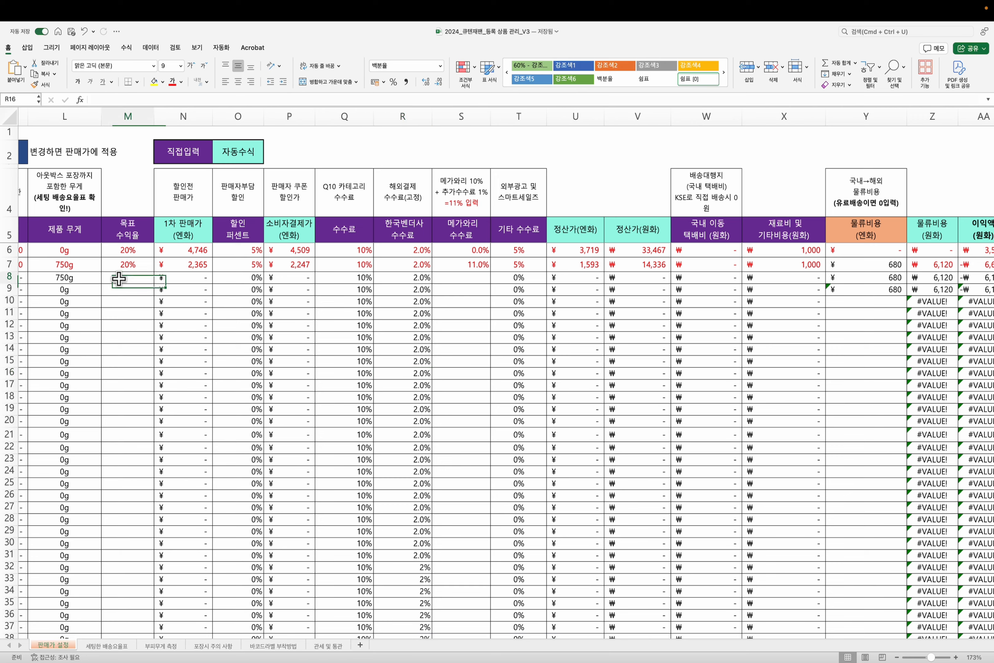
{"action": "scroll", "coordinate": [115, 286], "scroll_direction": "left", "scroll_amount": 3}
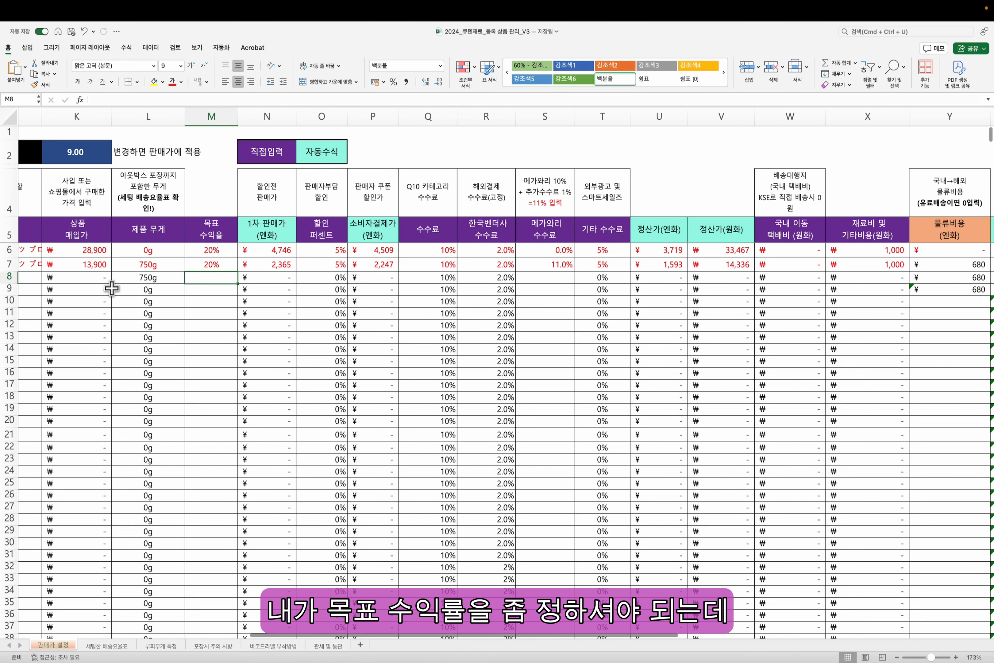
{"action": "left_click", "coordinate": [95, 279]}
{"action": "type", "text": "13,90"}
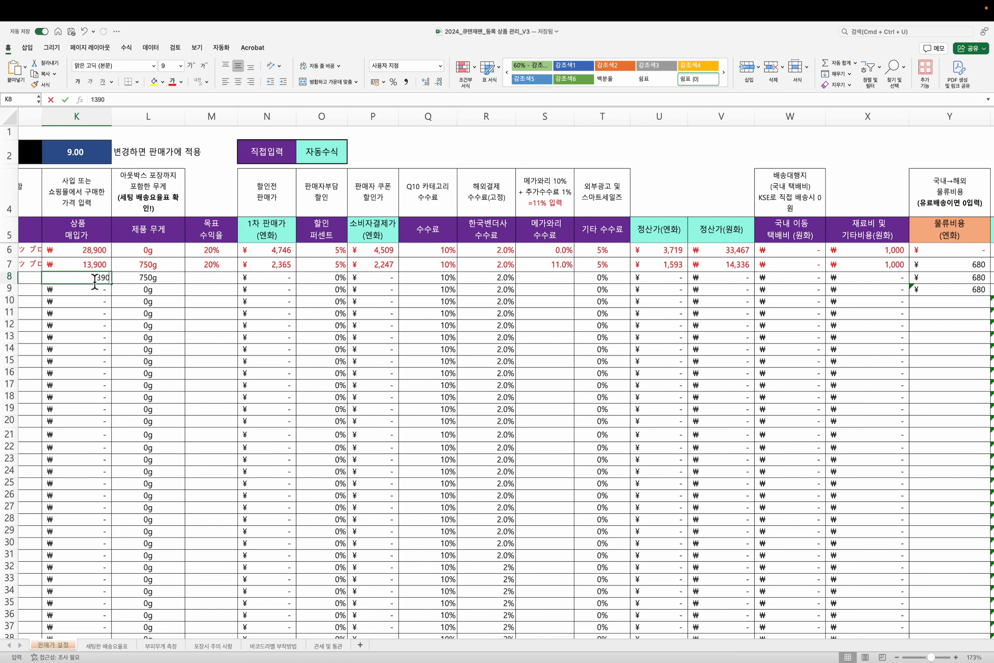
{"action": "type", "text": "0"}
{"action": "key", "text": "Return"}
- Set the 목표 수익률 in row 8 to 20%
{"action": "key", "text": "Up"}
{"action": "key", "text": "Right"}
{"action": "key", "text": "Right"}
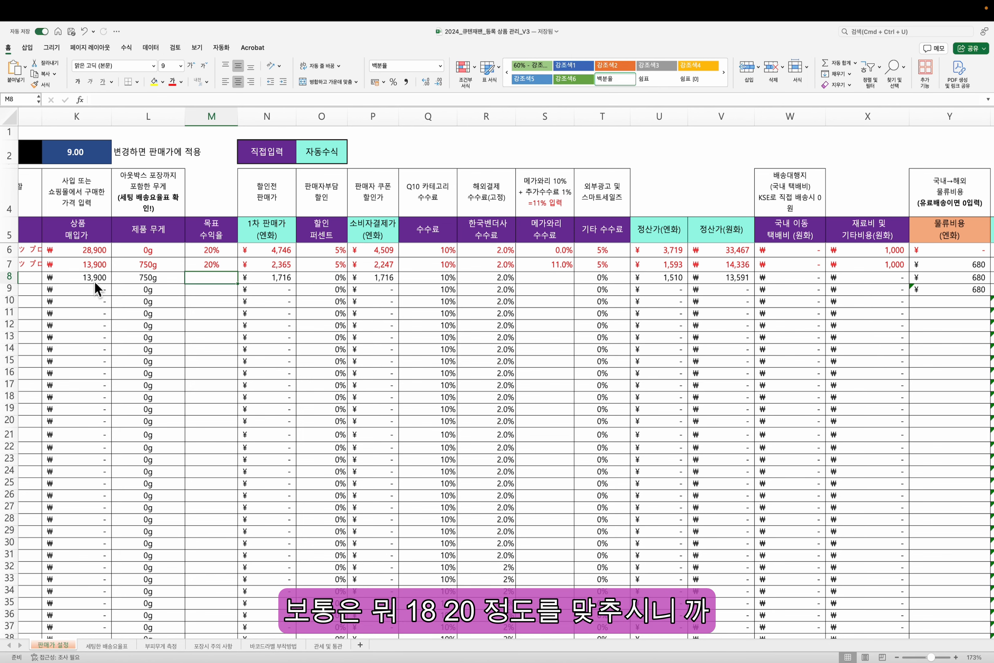
{"action": "type", "text": "20"}
{"action": "key", "text": "Return"}
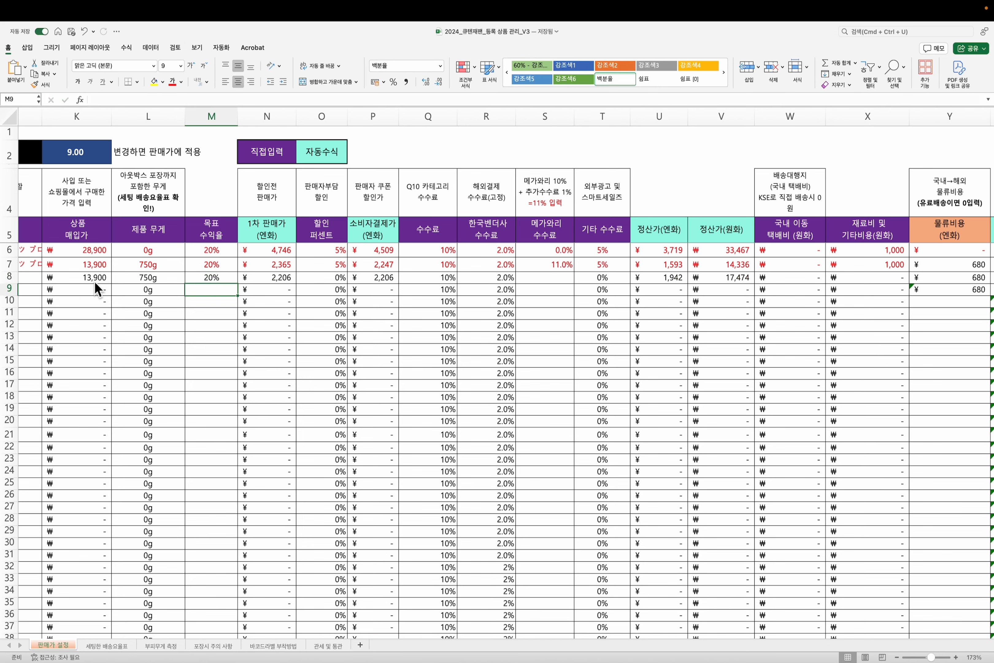
{"action": "key", "text": "Up"}
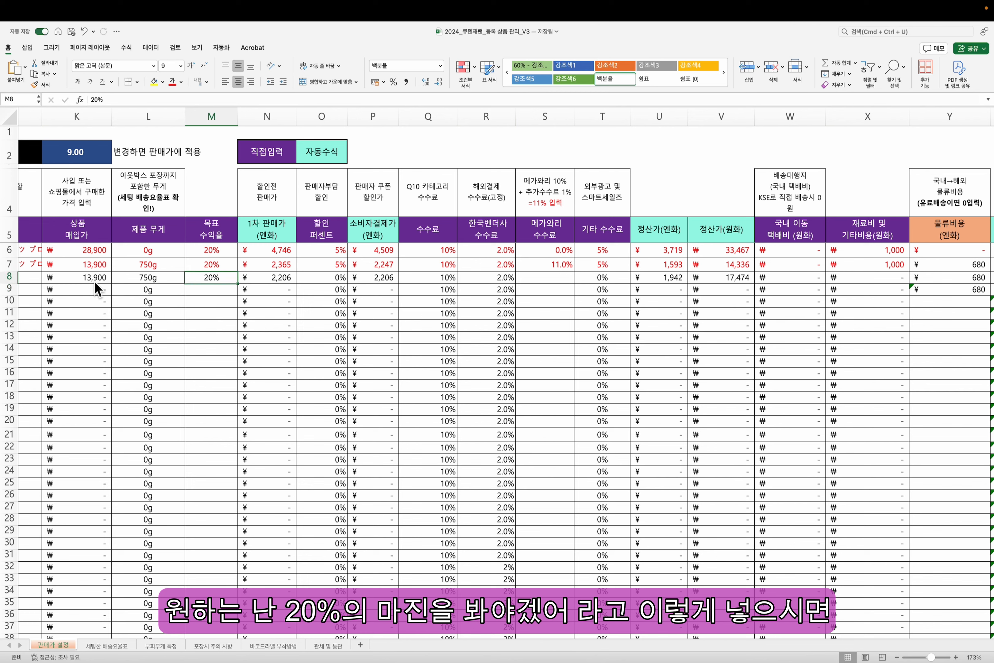
- Set the 할인 퍼센트 in row 8 to 5% and check the 소비자결제가 cell
{"action": "key", "text": "Right"}
{"action": "key", "text": "Left"}
{"action": "key", "text": "Right"}
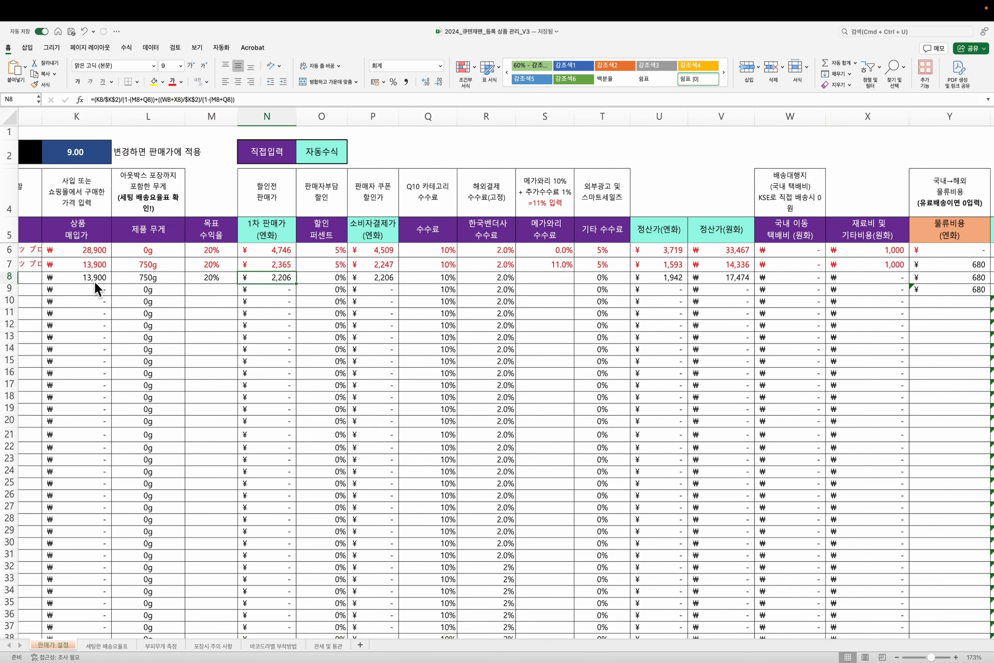
{"action": "key", "text": "Right"}
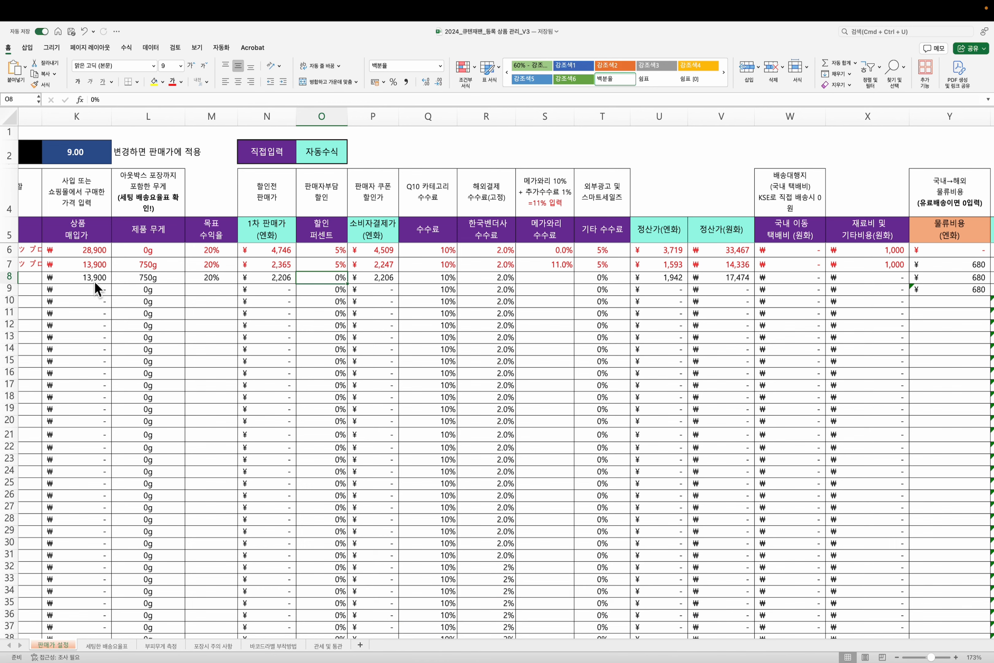
{"action": "type", "text": "5"}
{"action": "key", "text": "Return"}
{"action": "key", "text": "Up"}
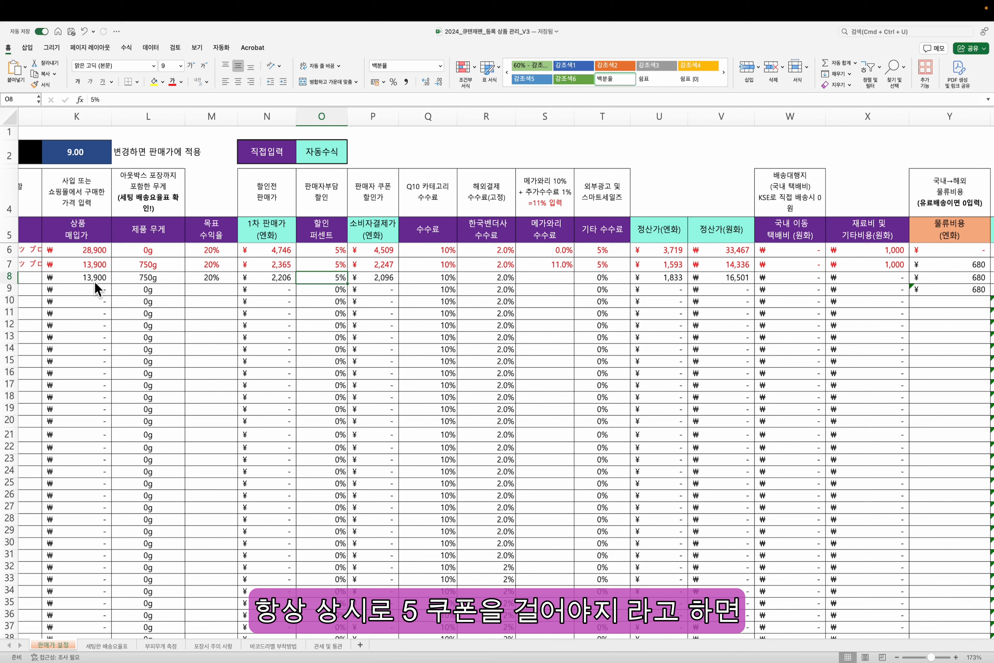
{"action": "key", "text": "Right"}
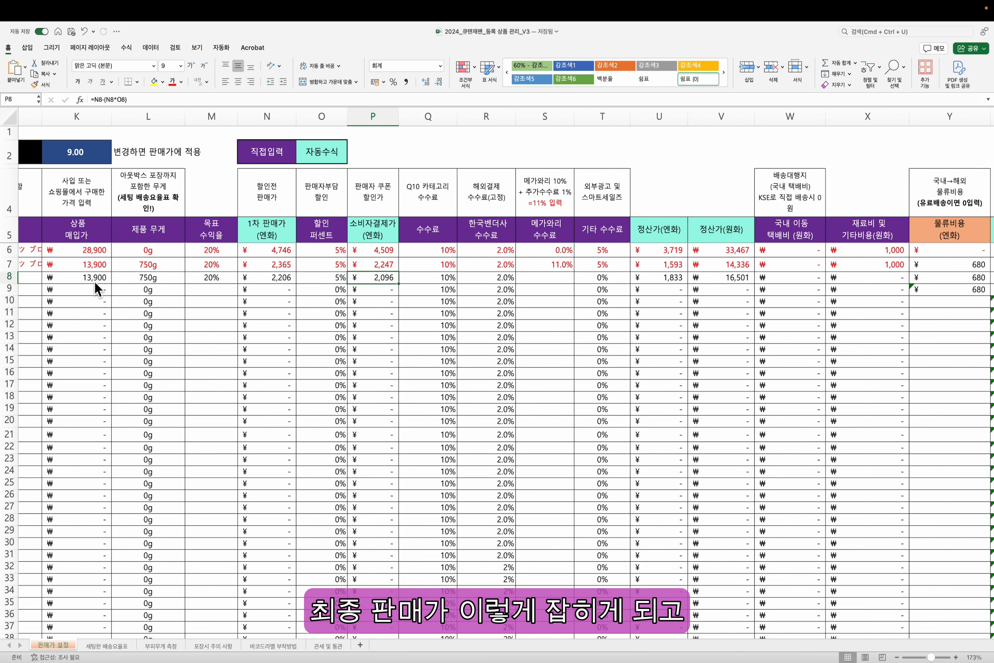
{"action": "key", "text": "Right"}
{"action": "key", "text": "Left"}
{"action": "key", "text": "Left"}
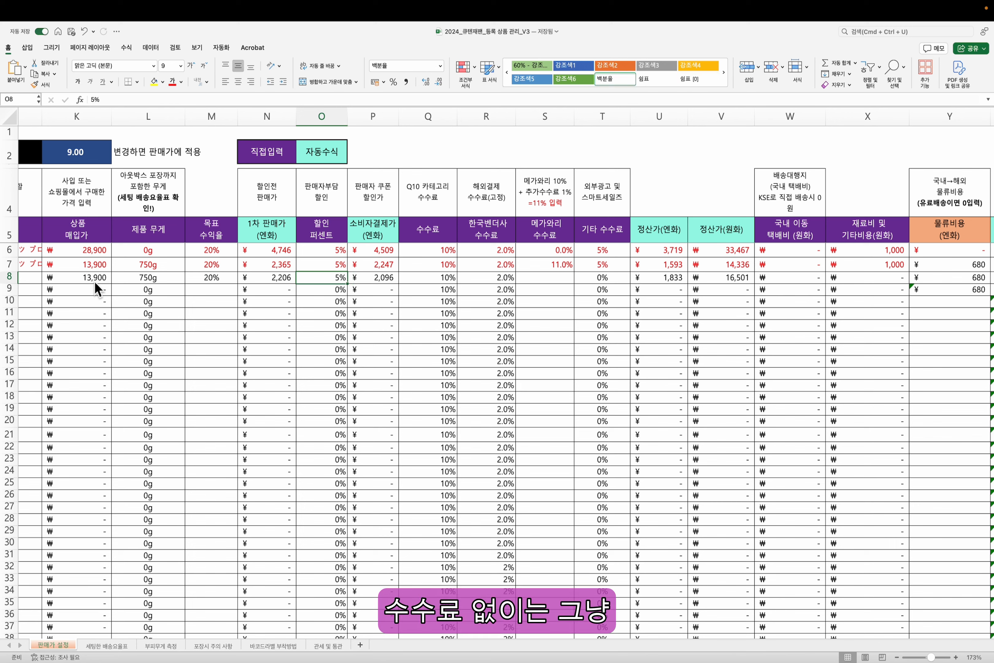
- Clear the 할인 퍼센트 in row 8 to compare the price without a coupon, and re-enter 5%
{"action": "key", "text": "Delete"}
{"action": "key", "text": "Right"}
{"action": "key", "text": "Left"}
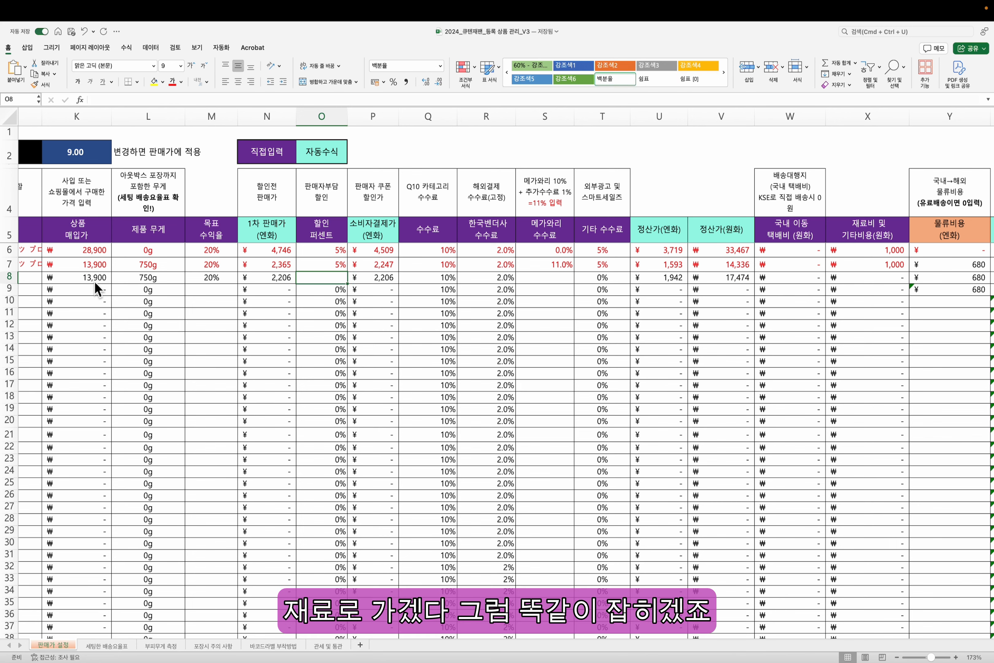
{"action": "type", "text": "5"}
{"action": "key", "text": "Return"}
{"action": "key", "text": "Up"}
- Examine the discounted price and the Q10 카테고리 수수료 in row 8
{"action": "key", "text": "Right"}
{"action": "key", "text": "Left"}
{"action": "key", "text": "Right"}
{"action": "key", "text": "Right"}
{"action": "key", "text": "Right"}
{"action": "key", "text": "Right"}
{"action": "key", "text": "Right"}
{"action": "key", "text": "Right"}
{"action": "key", "text": "Right"}
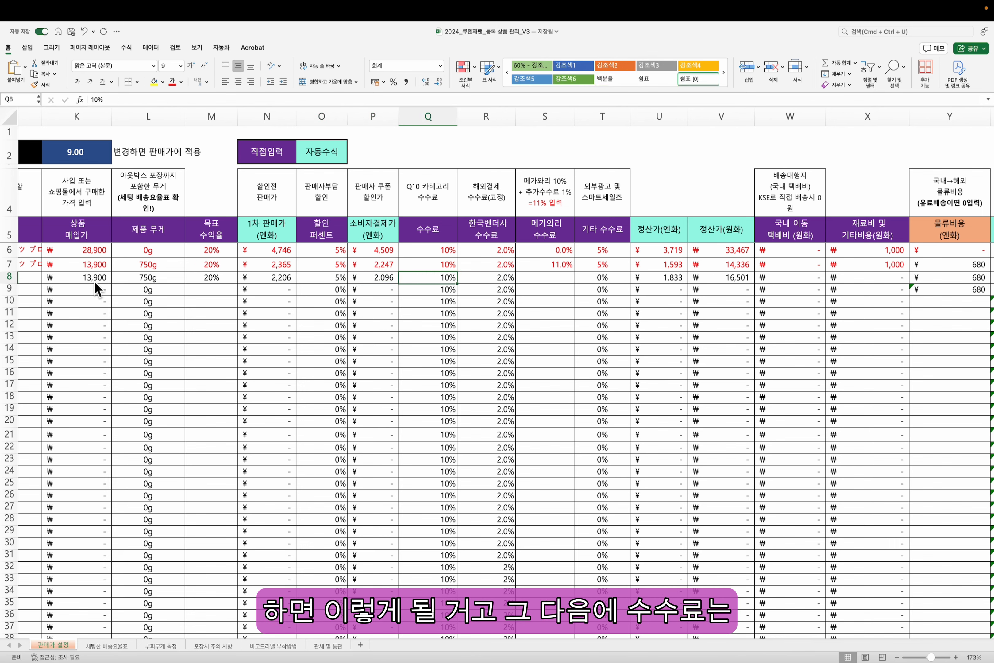
{"action": "key", "text": "Left"}
{"action": "key", "text": "Left"}
{"action": "key", "text": "Left"}
{"action": "key", "text": "Left"}
{"action": "key", "text": "Left"}
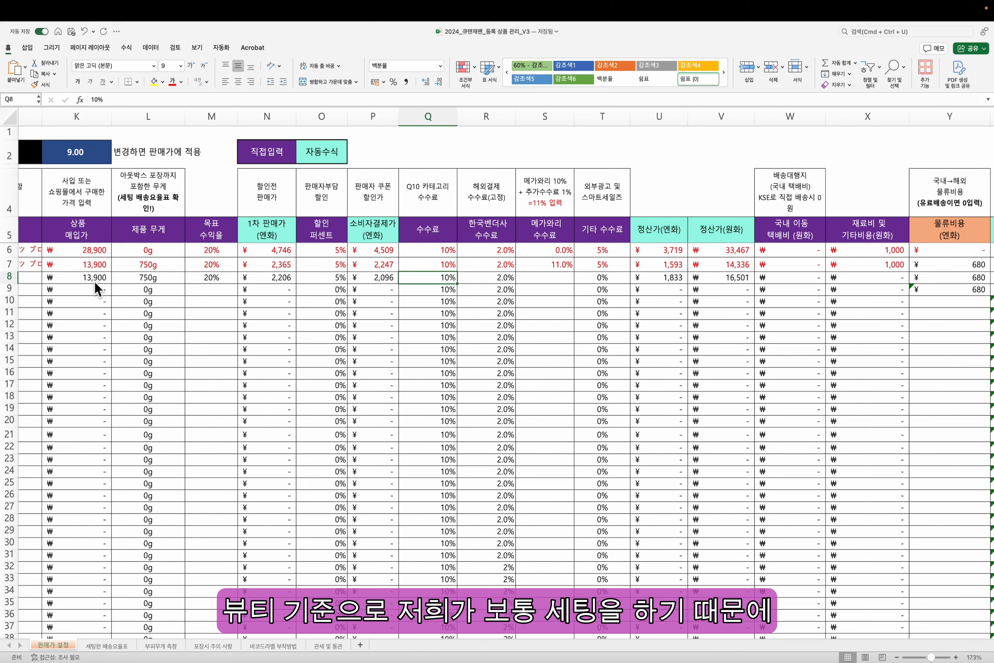
{"action": "key", "text": "Down"}
{"action": "key", "text": "Down"}
{"action": "key", "text": "Down"}
{"action": "key", "text": "Up"}
{"action": "key", "text": "Up"}
{"action": "key", "text": "Up"}
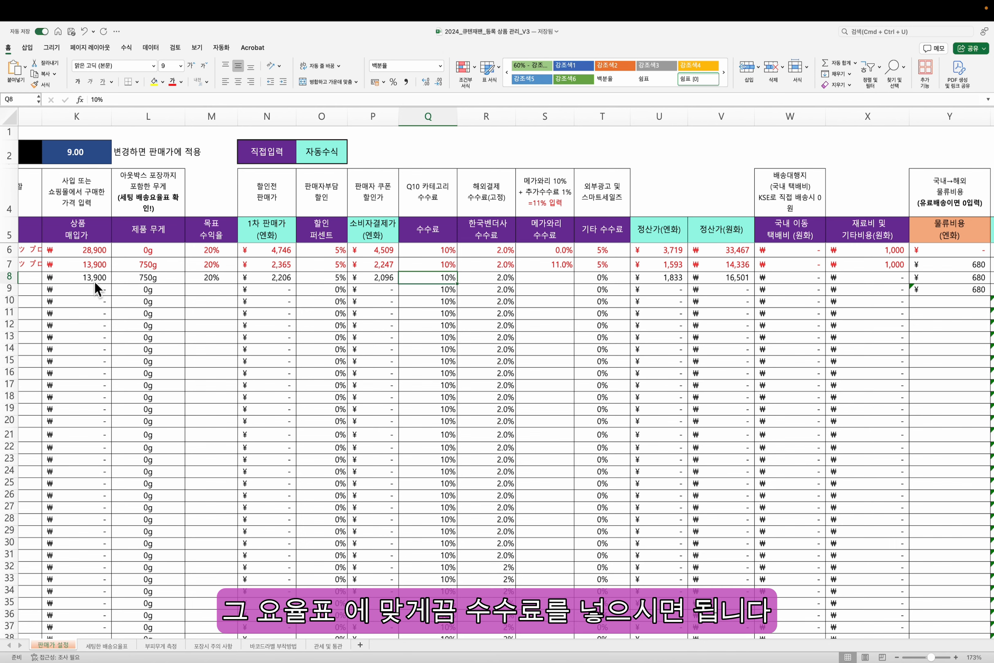
- Examine row 8's 한국벤더사, 메가와리 and 기타 수수료 cells and how they affect the 정산가(엔화)
{"action": "key", "text": "Right"}
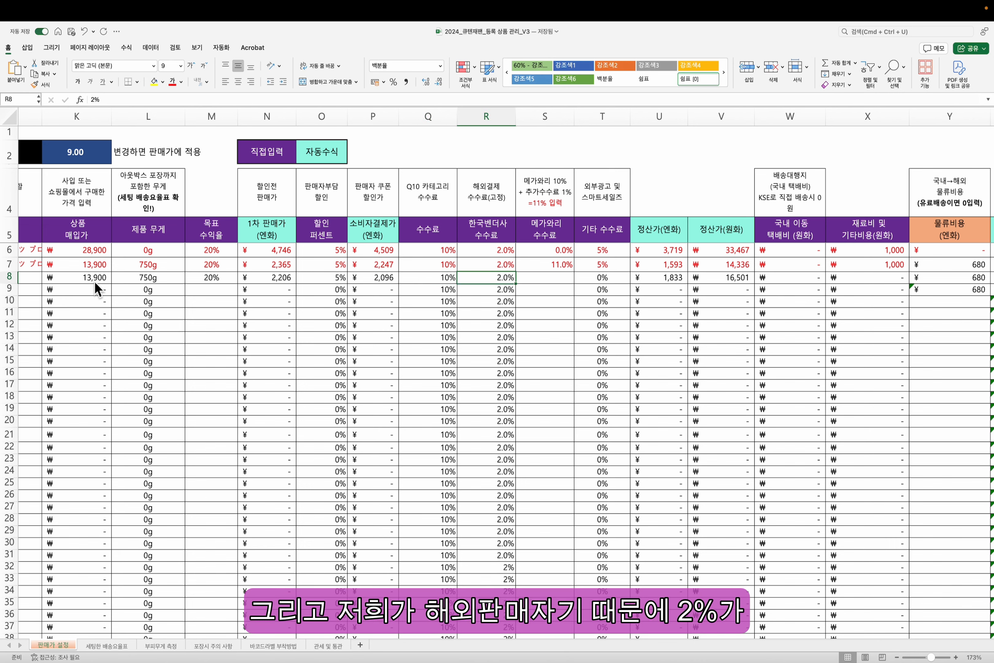
{"action": "key", "text": "Left"}
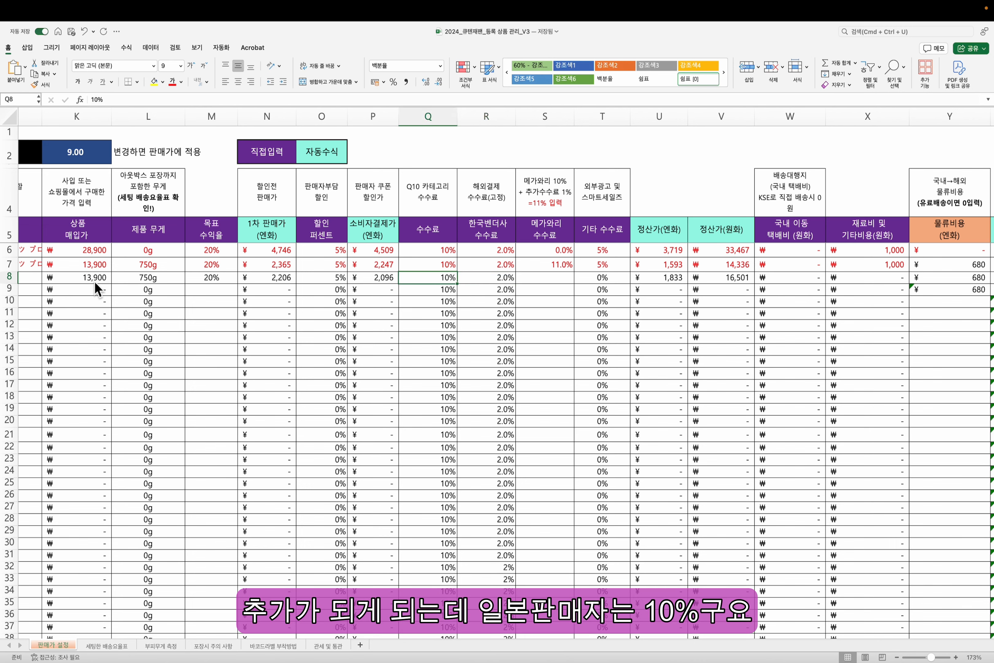
{"action": "key", "text": "Right"}
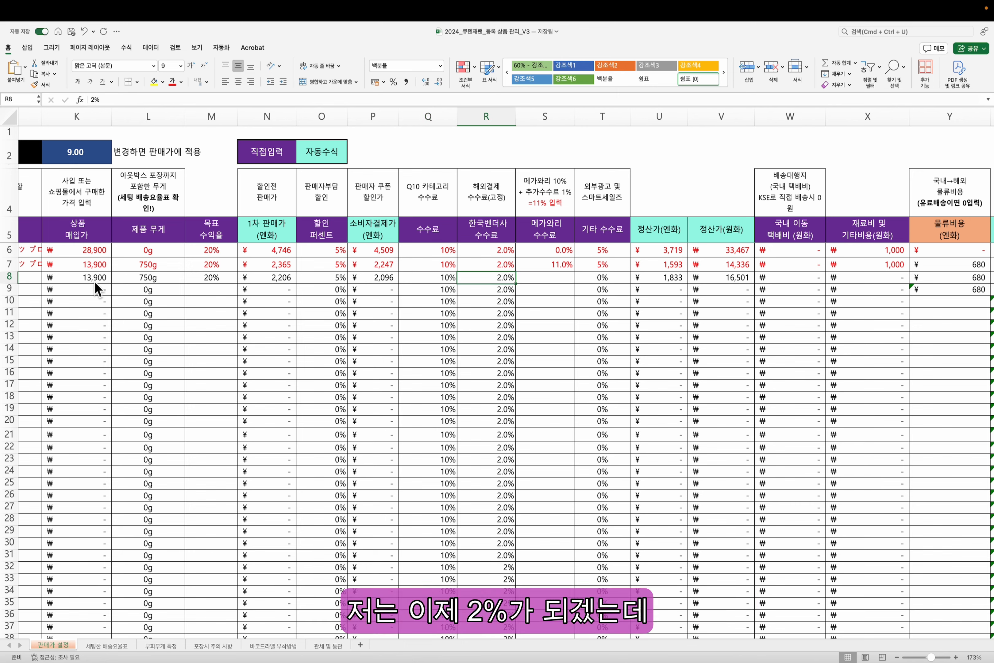
{"action": "key", "text": "Left"}
{"action": "key", "text": "Left"}
{"action": "key", "text": "Right"}
{"action": "key", "text": "Right"}
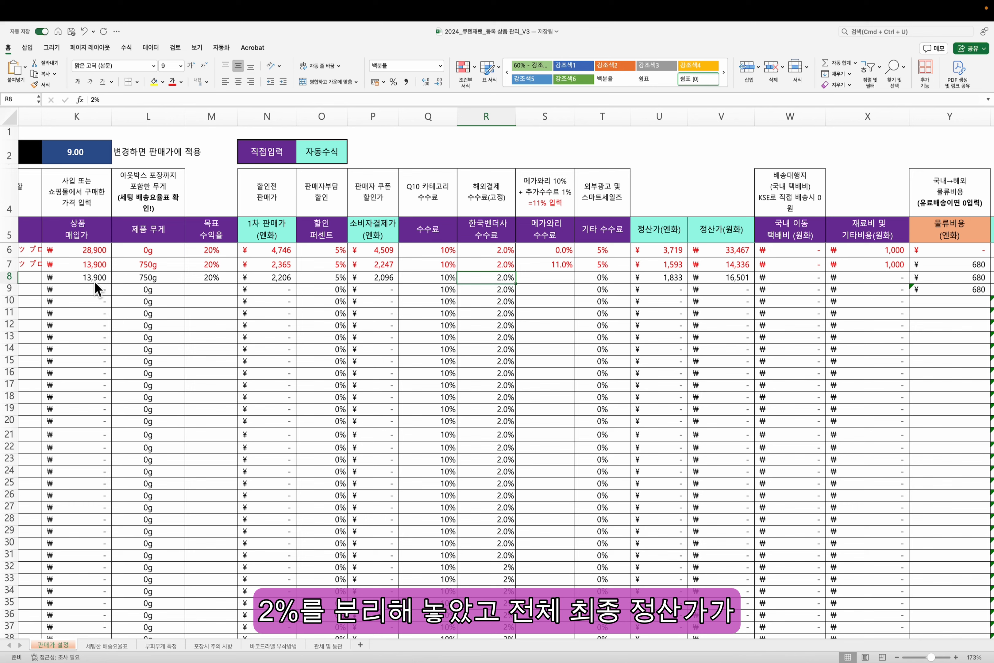
{"action": "key", "text": "Right"}
{"action": "key", "text": "Right"}
{"action": "key", "text": "Right"}
{"action": "key", "text": "Right"}
{"action": "key", "text": "Left"}
{"action": "key", "text": "Right"}
{"action": "key", "text": "Left"}
{"action": "key", "text": "Left"}
{"action": "key", "text": "Left"}
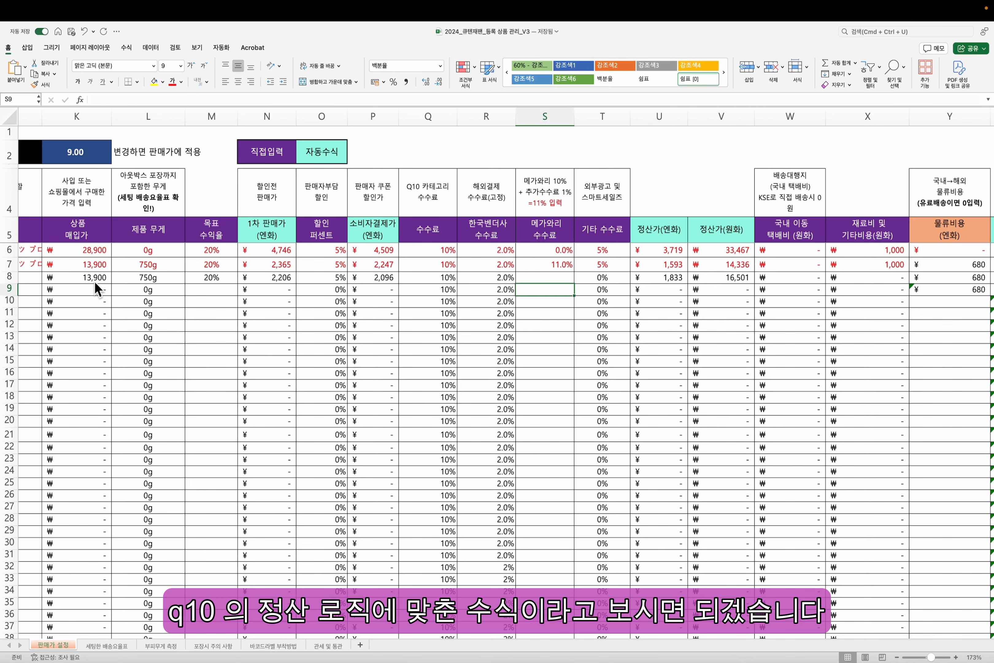
{"action": "key", "text": "Right"}
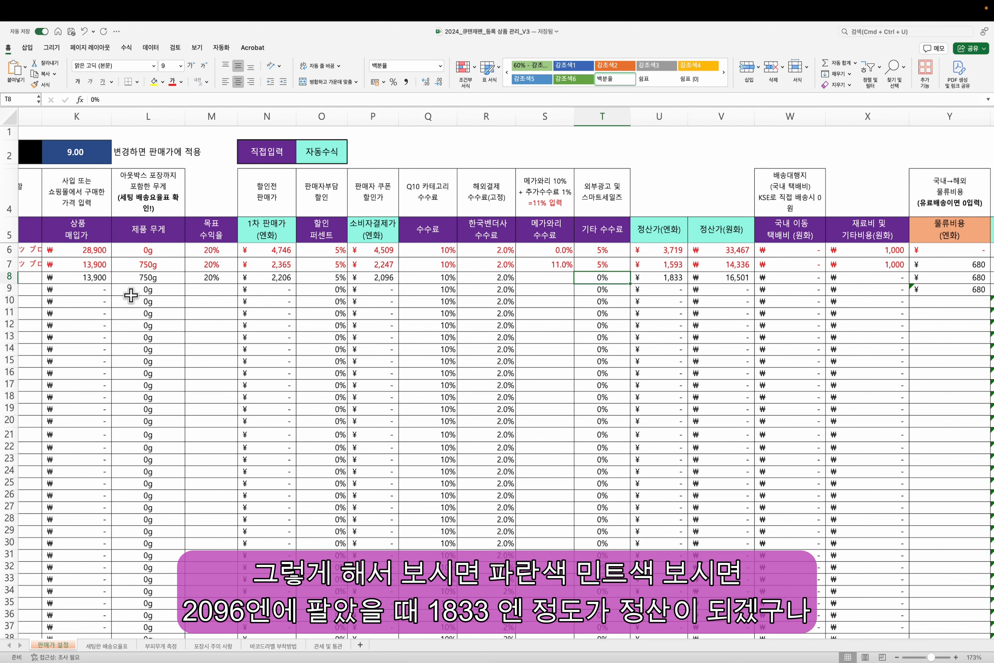
- Set the 국내 이동 택배비(원화) in row 8 to 450 won
{"action": "scroll", "coordinate": [422, 346], "scroll_direction": "right", "scroll_amount": 1}
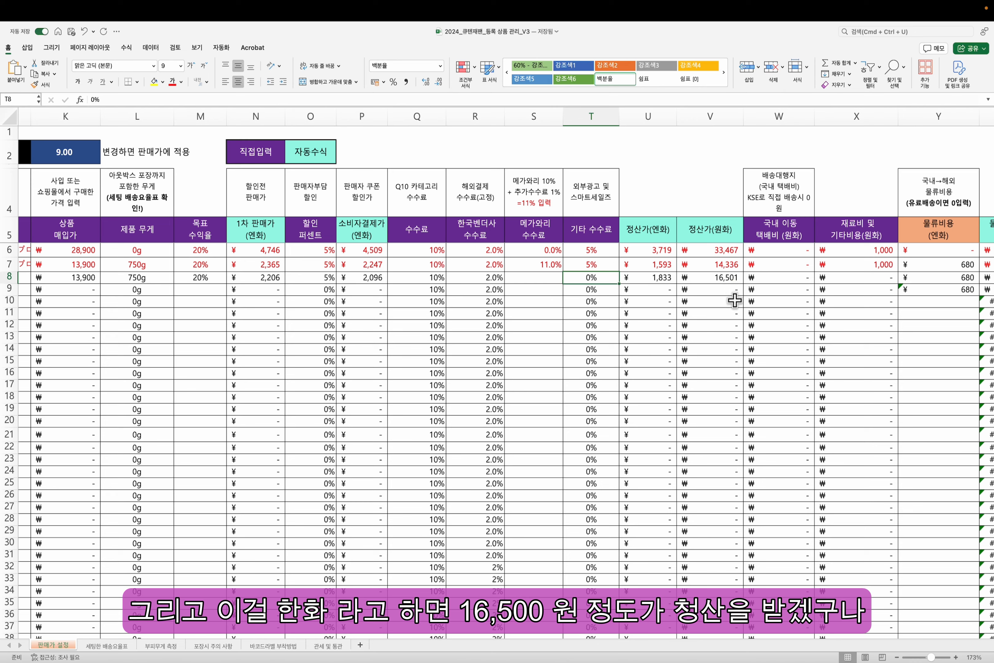
{"action": "scroll", "coordinate": [711, 308], "scroll_direction": "right", "scroll_amount": 1}
{"action": "scroll", "coordinate": [711, 309], "scroll_direction": "right", "scroll_amount": 3}
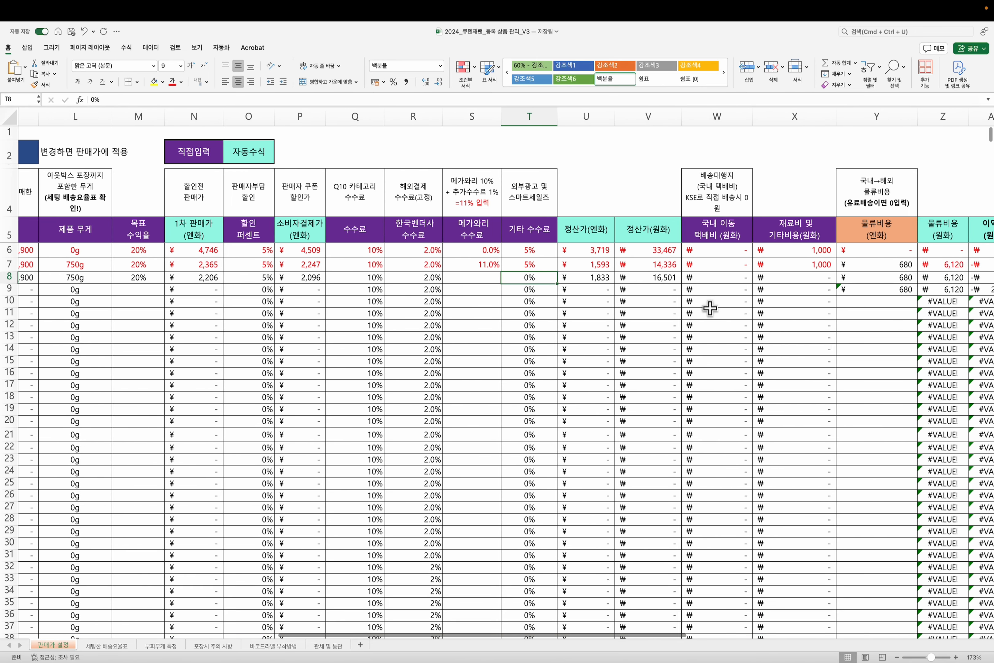
{"action": "scroll", "coordinate": [637, 316], "scroll_direction": "right", "scroll_amount": 2}
{"action": "scroll", "coordinate": [641, 313], "scroll_direction": "right", "scroll_amount": 1}
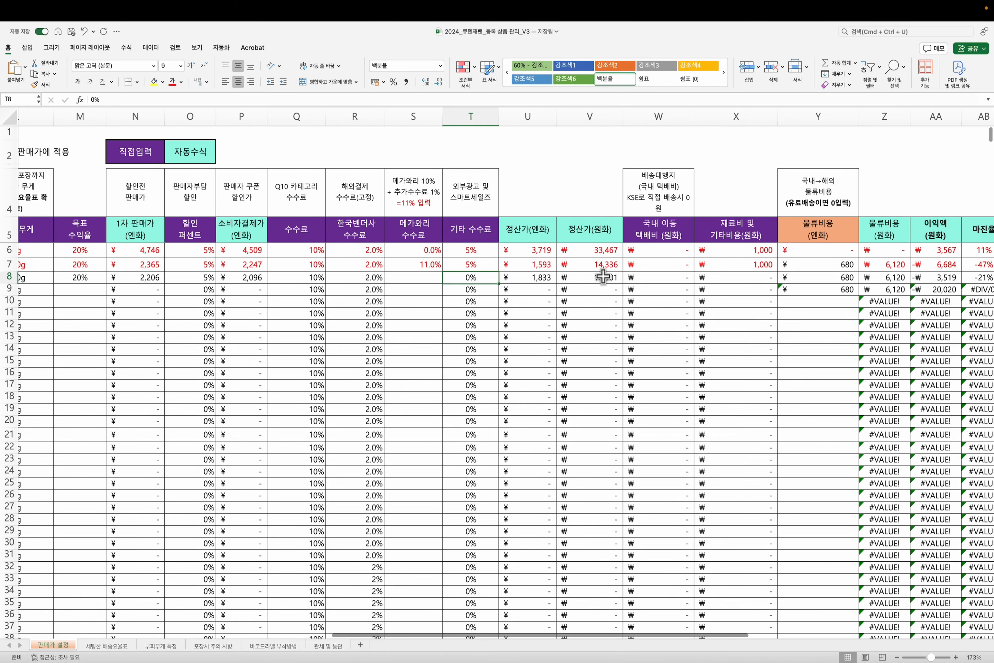
{"action": "scroll", "coordinate": [610, 318], "scroll_direction": "right", "scroll_amount": 4}
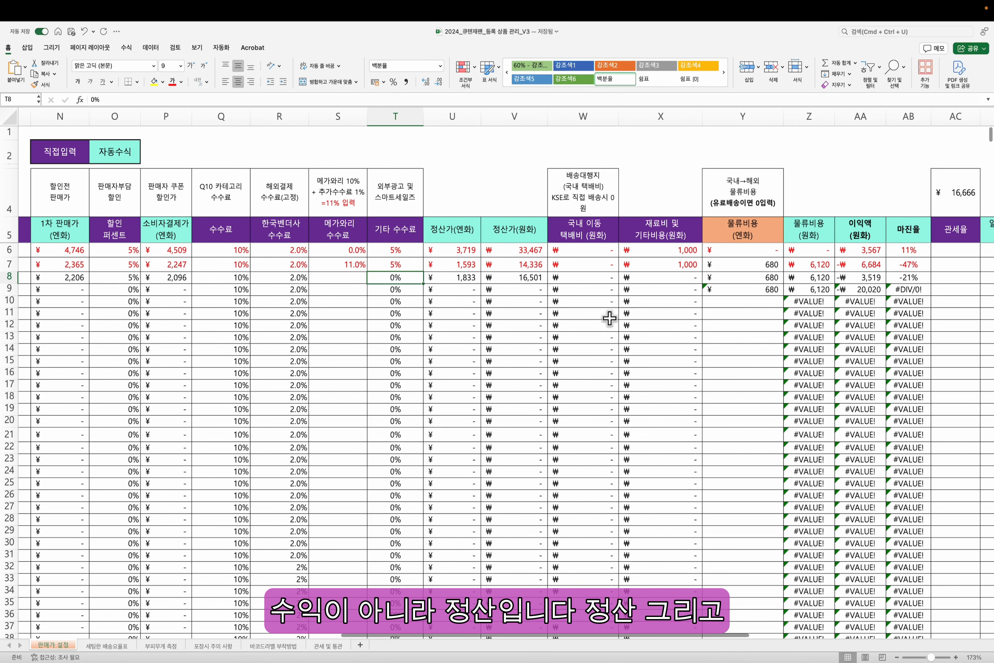
{"action": "left_click", "coordinate": [600, 277]}
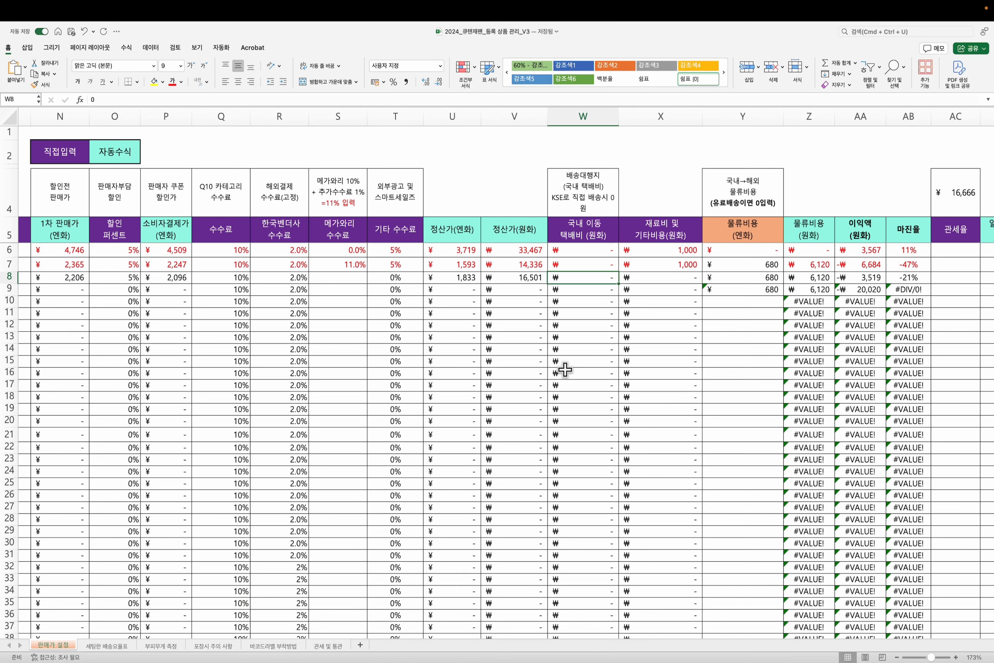
{"action": "type", "text": "450"}
{"action": "key", "text": "Return"}
{"action": "key", "text": "Up"}
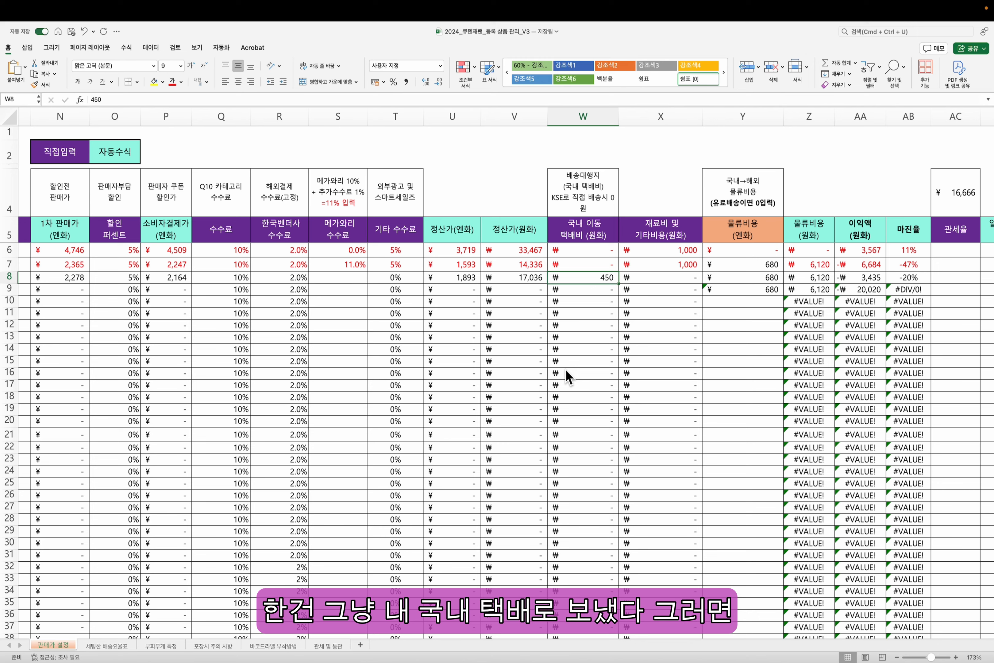
- Try 3,000 won as the 국내 이동 택배비 in row 8, and set it back to 450 won
{"action": "type", "text": "3000"}
{"action": "key", "text": "Return"}
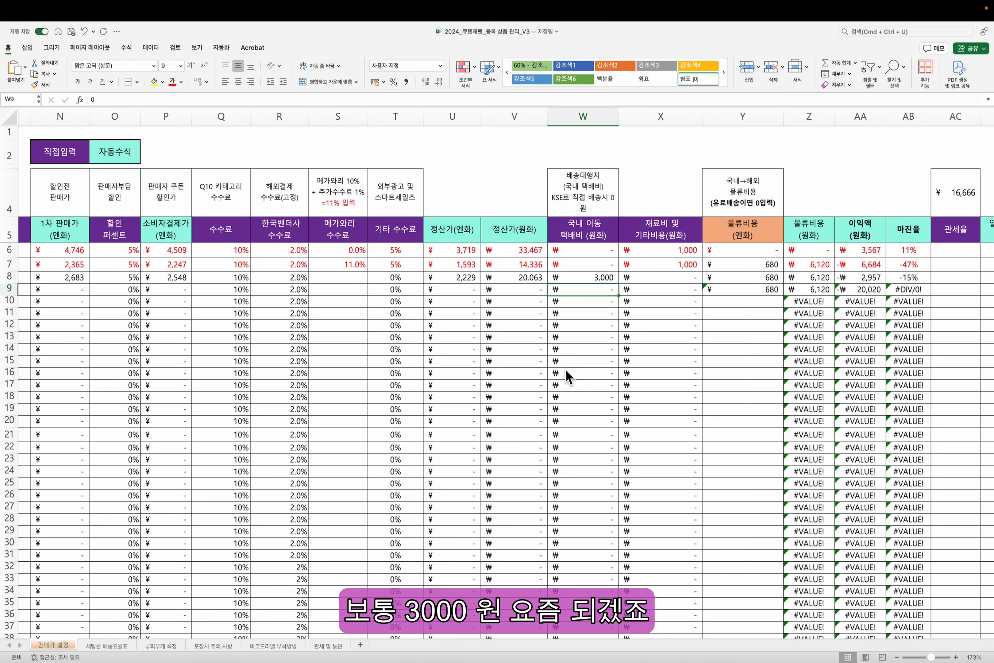
{"action": "key", "text": "Up"}
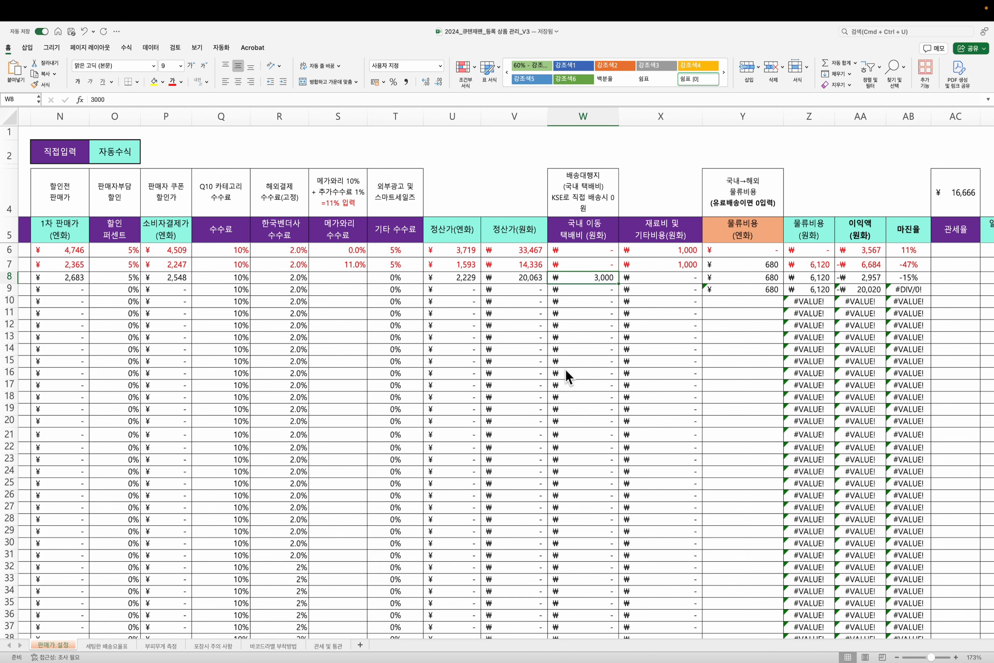
{"action": "type", "text": "450"}
{"action": "key", "text": "Return"}
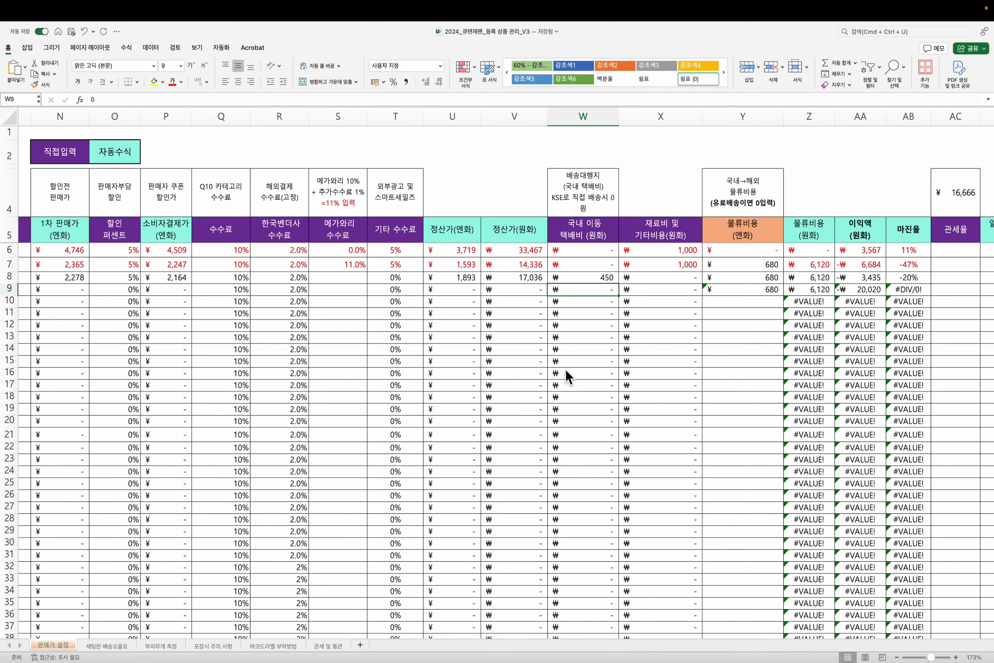
{"action": "key", "text": "Up"}
{"action": "key", "text": "Right"}
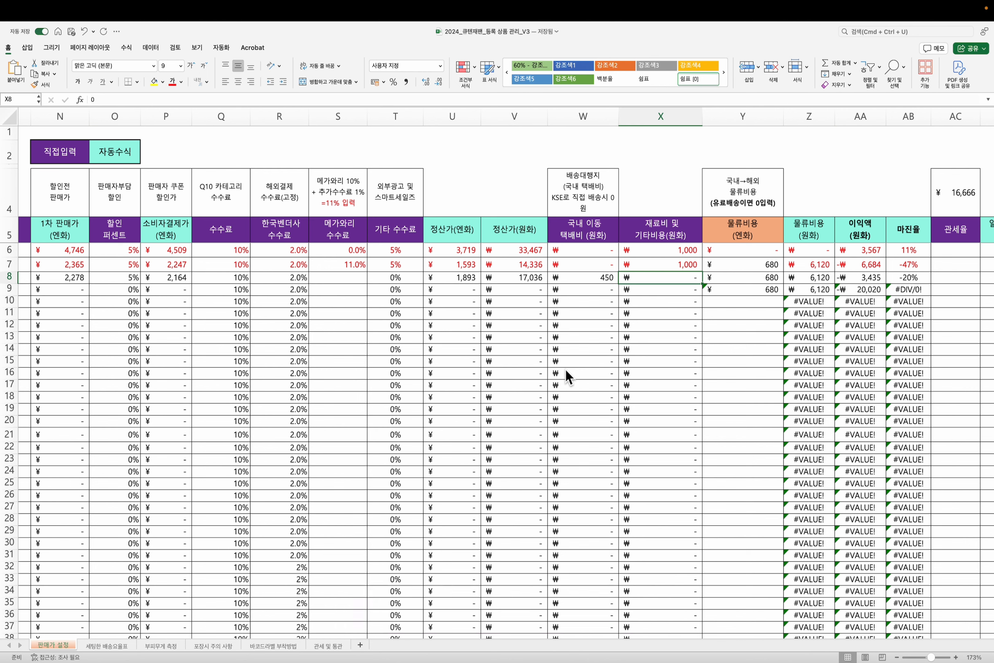
- Set the 재료비 및 기타비용(원화) in row 8 to 300 won and compare it with the adjacent 국내 이동 택배비
{"action": "type", "text": "300"}
{"action": "key", "text": "Return"}
{"action": "key", "text": "Up"}
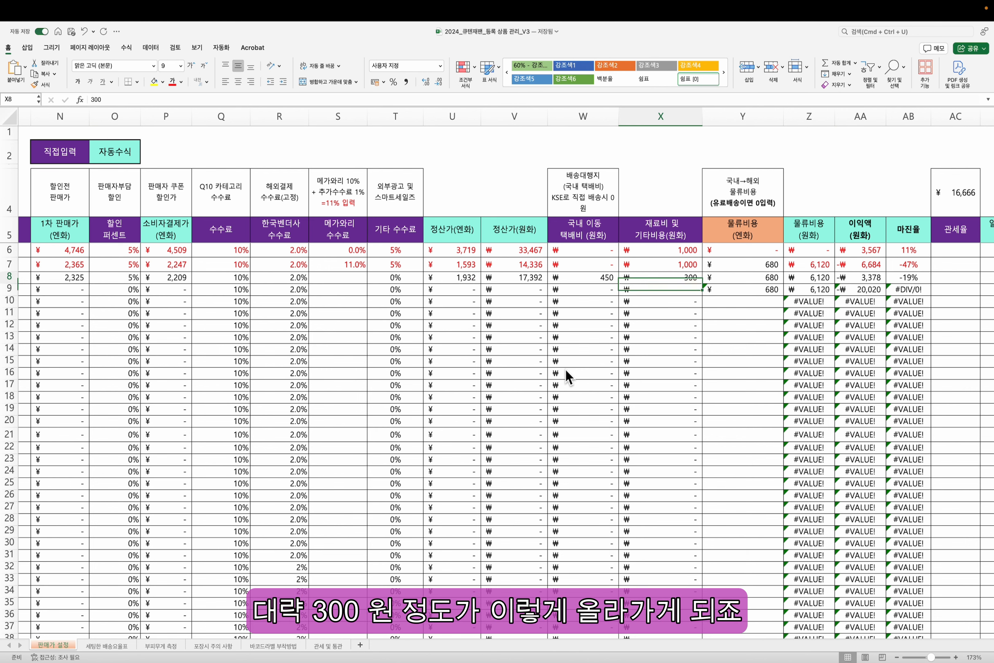
{"action": "key", "text": "Left"}
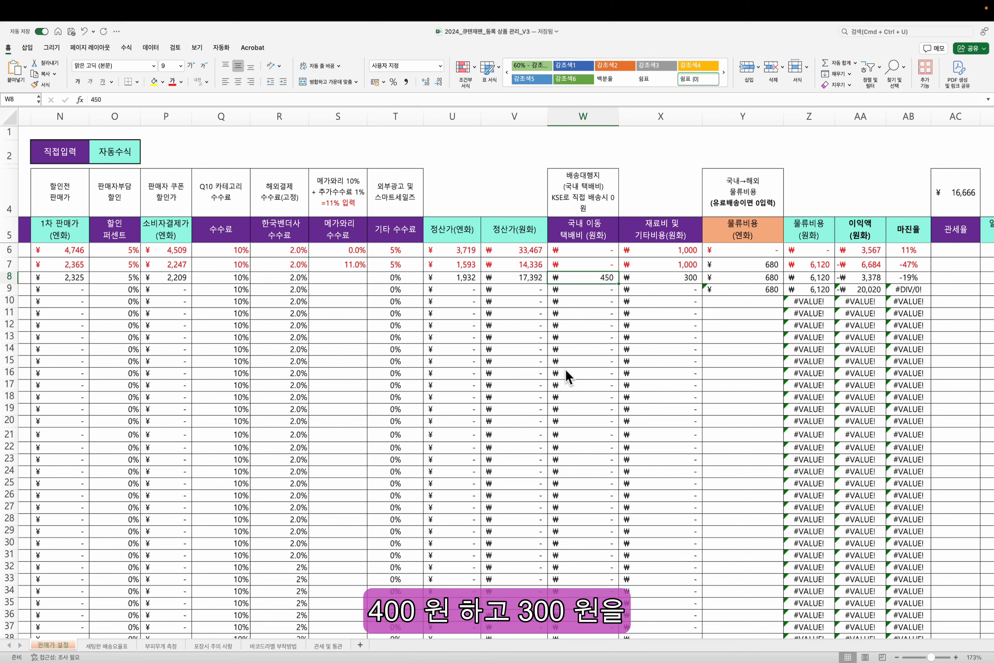
{"action": "key", "text": "Right"}
{"action": "key", "text": "Left"}
{"action": "key", "text": "Right"}
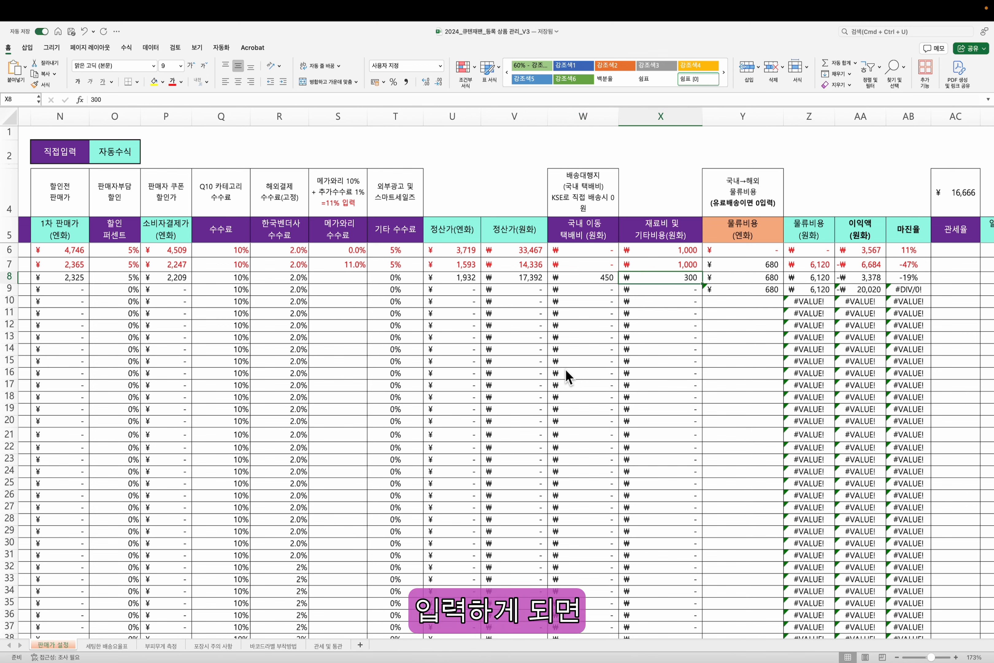
- Try 500 won as the 국내 이동 택배비 in row 8 and check the 소비자결제가(엔화)
{"action": "key", "text": "Left"}
{"action": "type", "text": "500"}
{"action": "key", "text": "Return"}
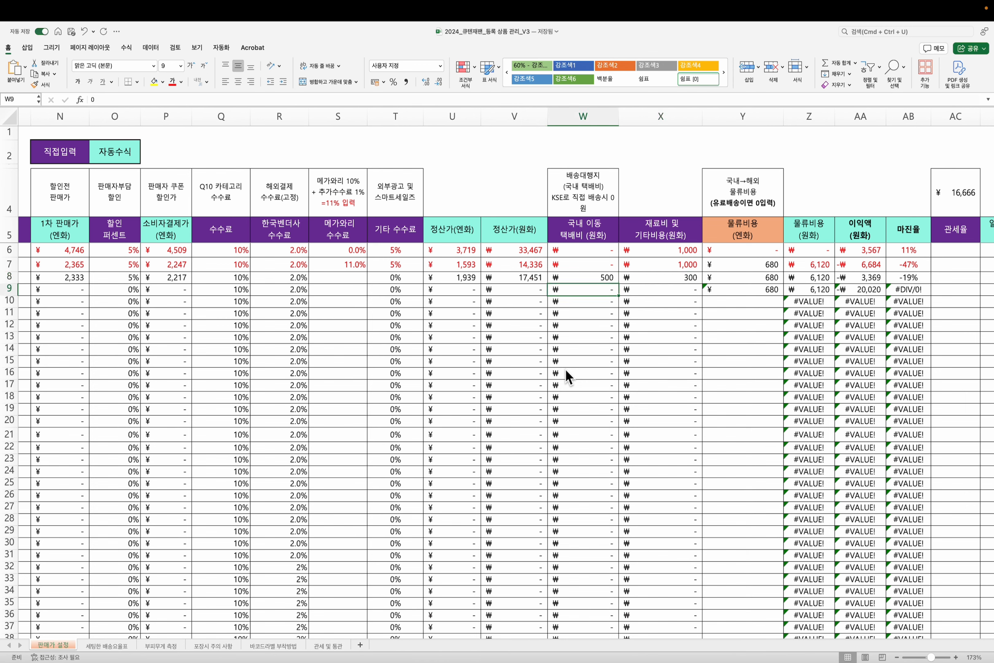
{"action": "key", "text": "Up"}
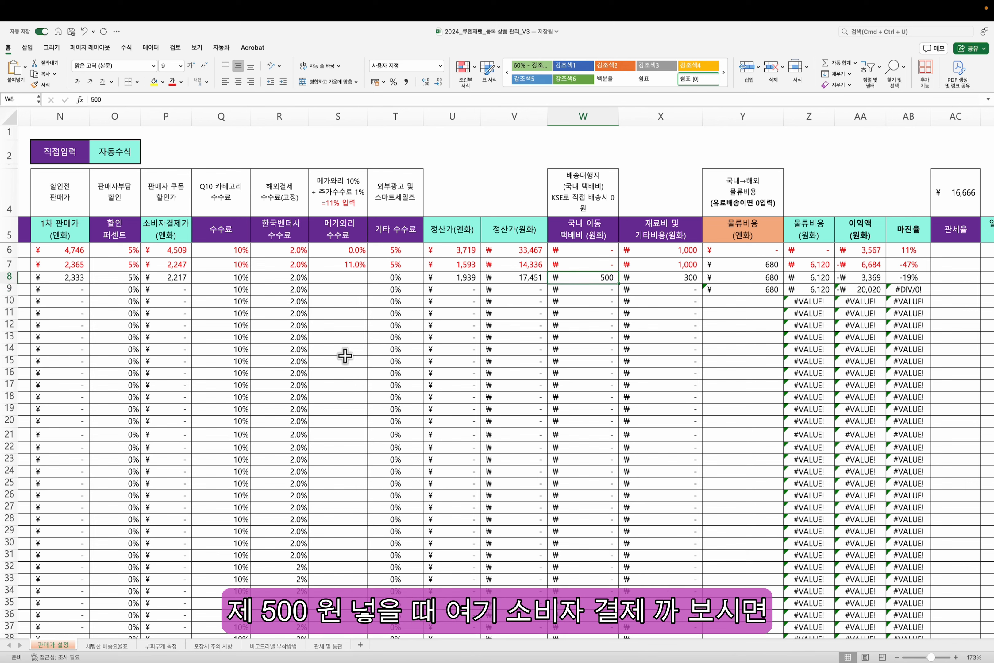
{"action": "left_click", "coordinate": [173, 279]}
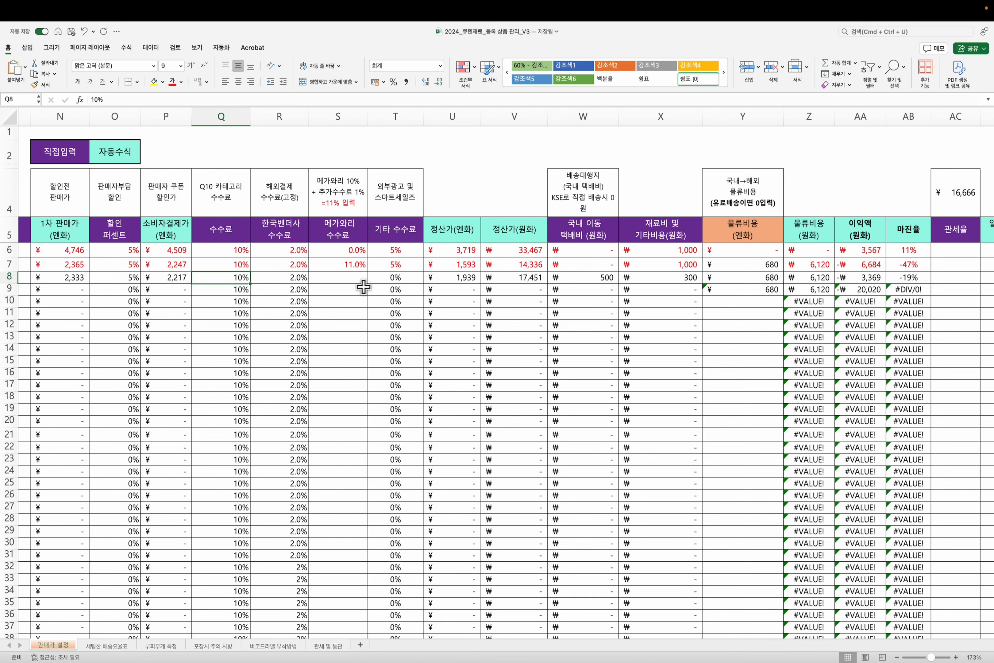
- Try 3,000, 2,000 and 100 won as row 8's 국내 이동 택배비, and set it back to 450 won
{"action": "left_click", "coordinate": [565, 276]}
{"action": "type", "text": "3000"}
{"action": "key", "text": "Return"}
{"action": "key", "text": "Up"}
{"action": "type", "text": "2000"}
{"action": "key", "text": "Return"}
{"action": "key", "text": "Up"}
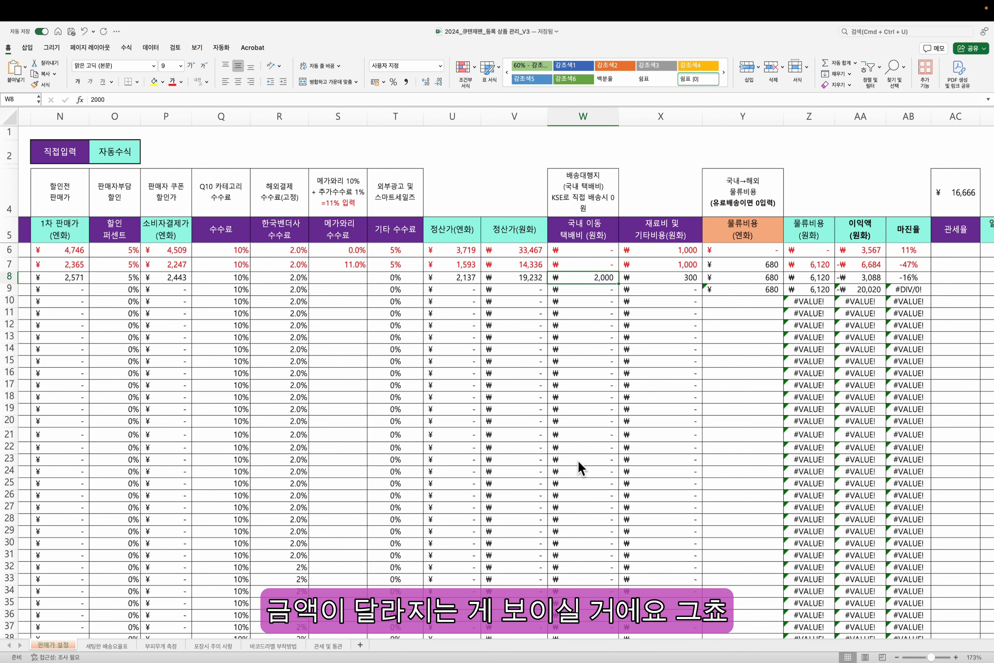
{"action": "type", "text": "100"}
{"action": "key", "text": "Return"}
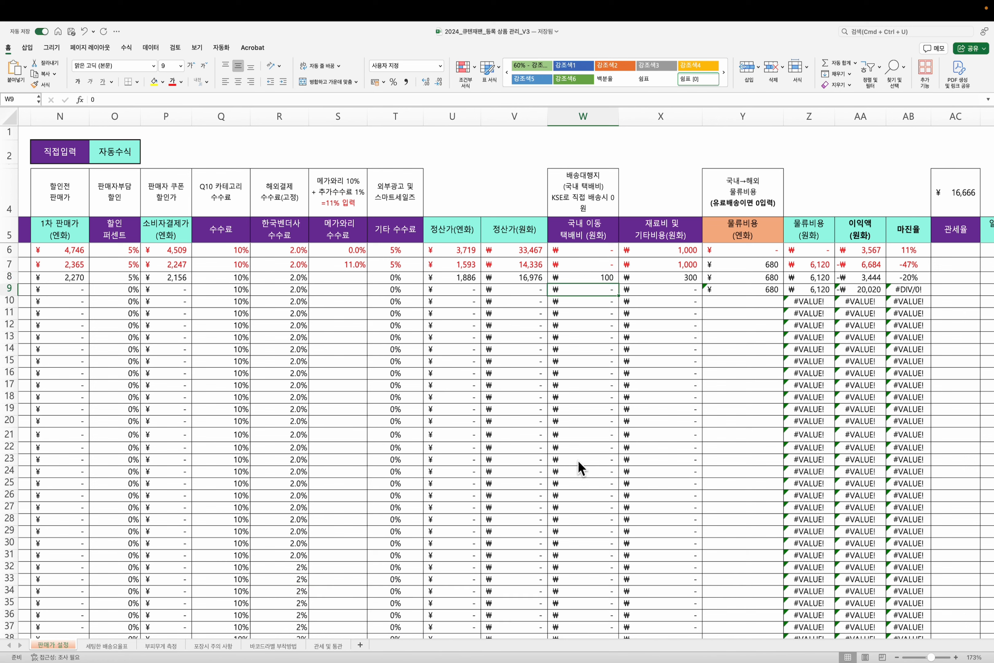
{"action": "key", "text": "Up"}
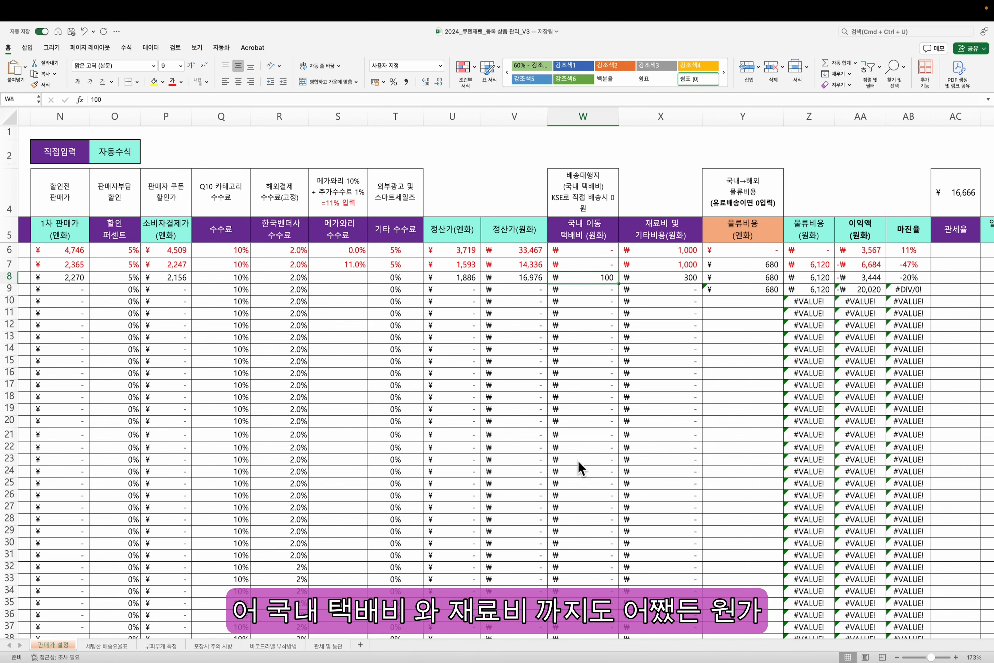
{"action": "type", "text": "450"}
{"action": "key", "text": "Return"}
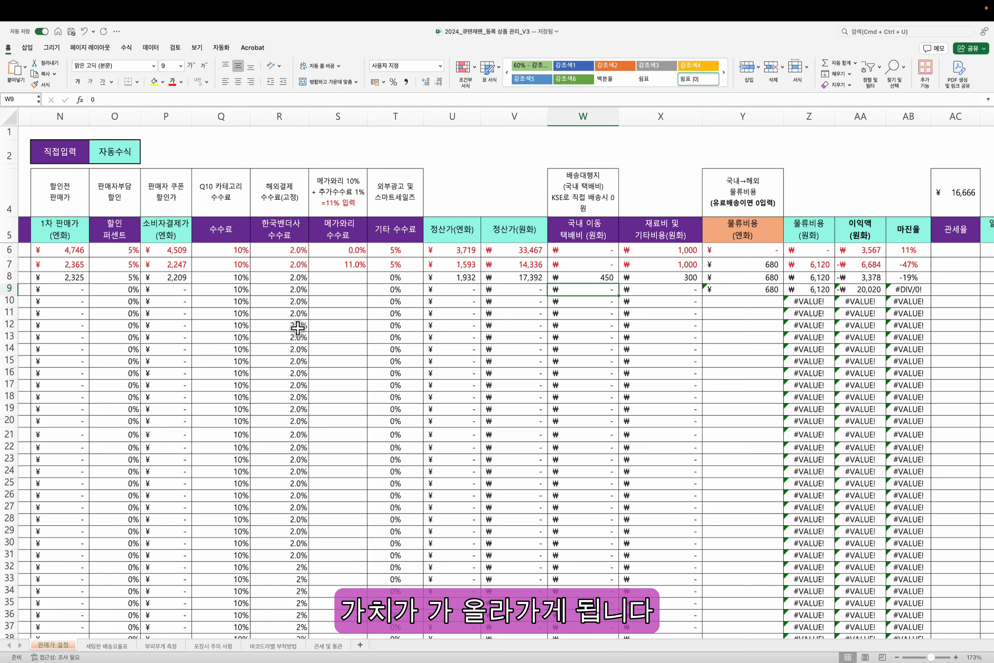
- Examine the formula behind the 1차 판매가(엔화) in row 8
{"action": "scroll", "coordinate": [295, 329], "scroll_direction": "left", "scroll_amount": 5}
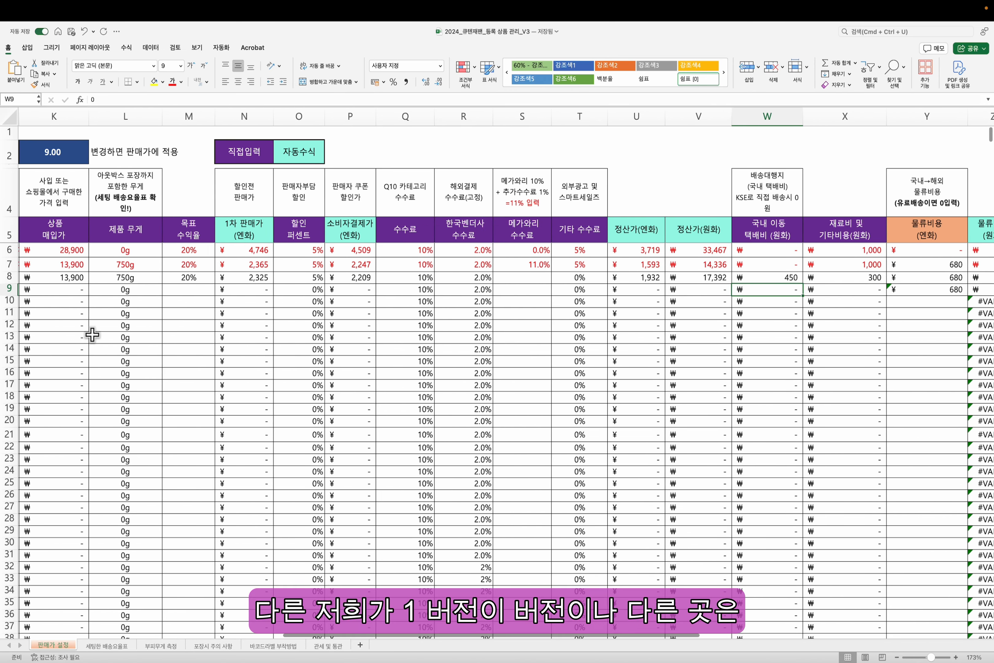
{"action": "scroll", "coordinate": [90, 332], "scroll_direction": "left", "scroll_amount": 2}
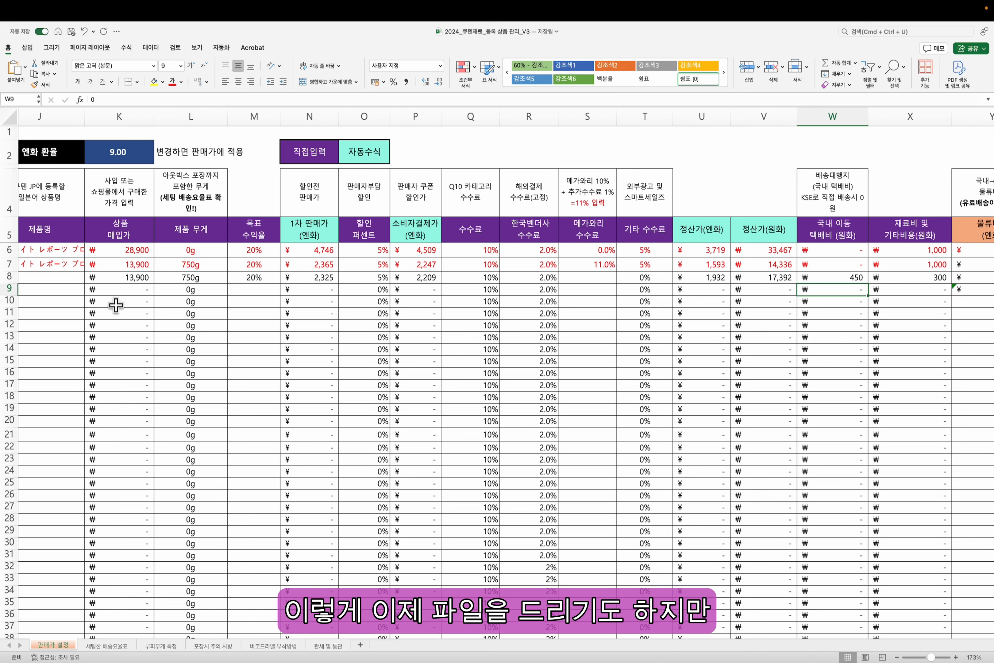
{"action": "left_click", "coordinate": [306, 277]}
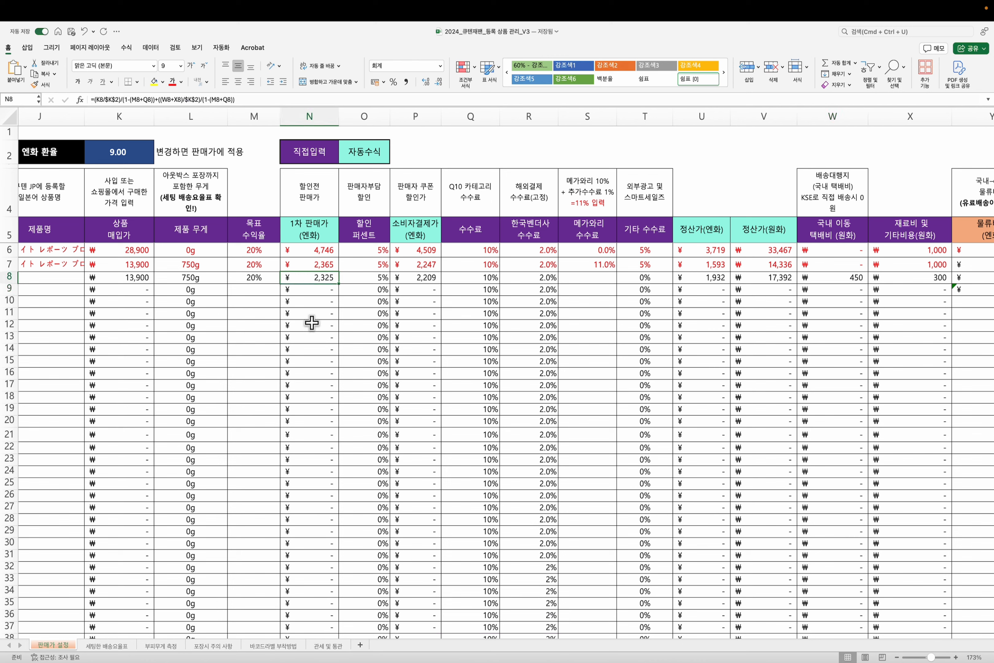
- Try a manual 1차 판매가(엔화) of 2,100 yen in row 10, and undo the entry to restore the formula
{"action": "left_click", "coordinate": [240, 303]}
{"action": "left_click", "coordinate": [318, 300]}
{"action": "type", "text": "2100"}
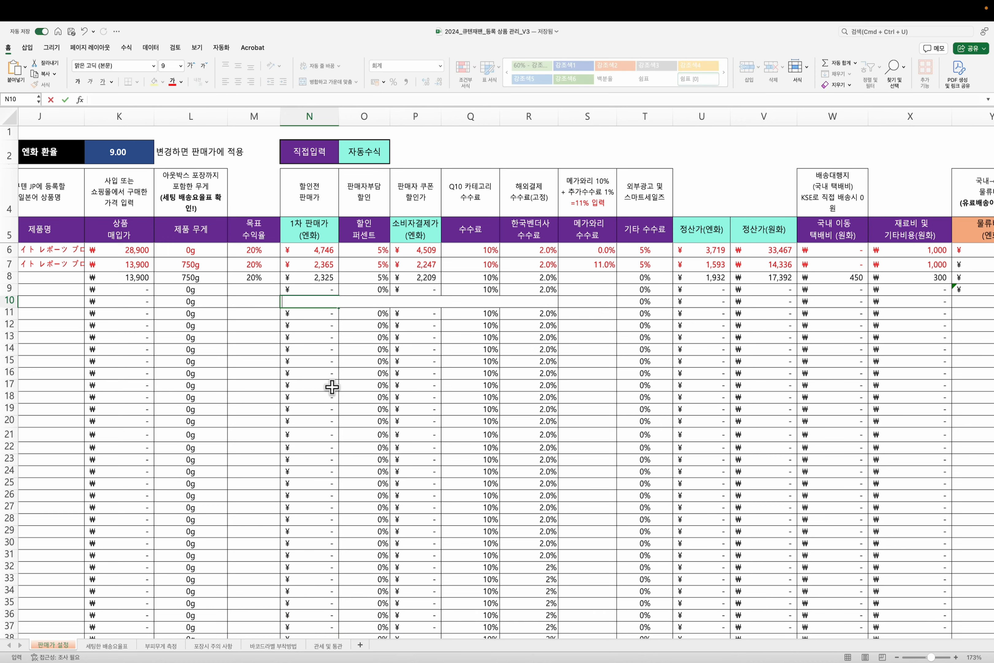
{"action": "key", "text": "ctrl+Return"}
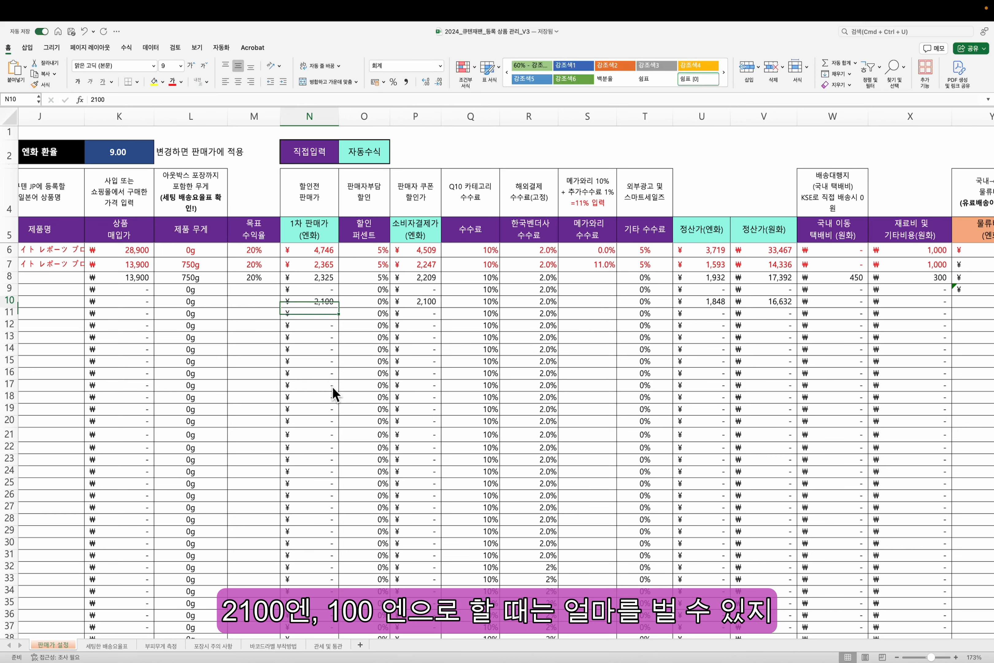
{"action": "key", "text": "Right"}
{"action": "key", "text": "Right"}
{"action": "key", "text": "Right"}
{"action": "key", "text": "Right"}
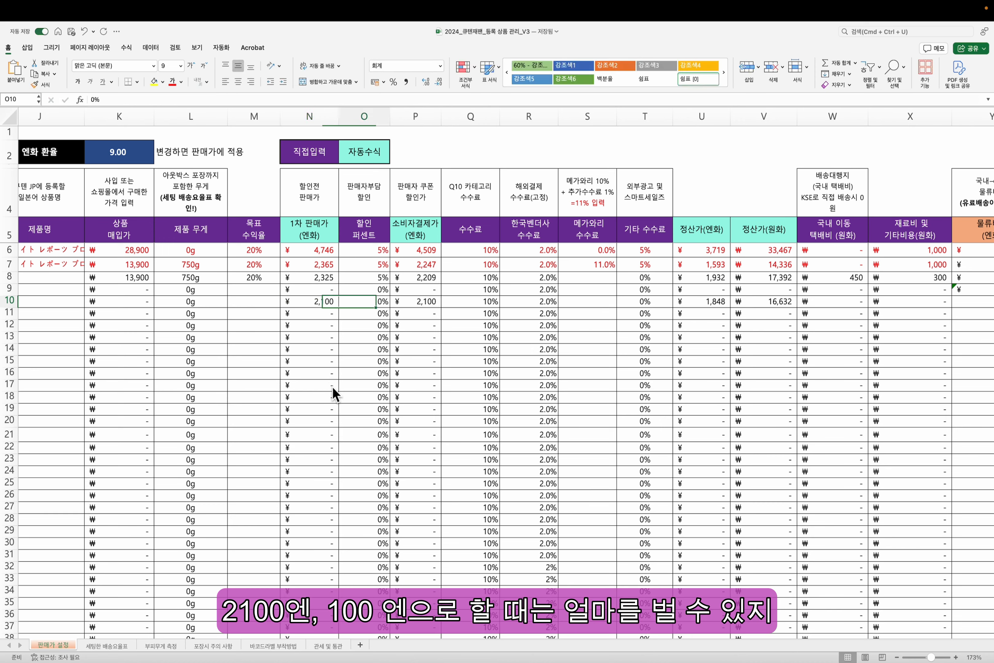
{"action": "key", "text": "Left"}
{"action": "key", "text": "Left"}
{"action": "key", "text": "Left"}
{"action": "key", "text": "Left"}
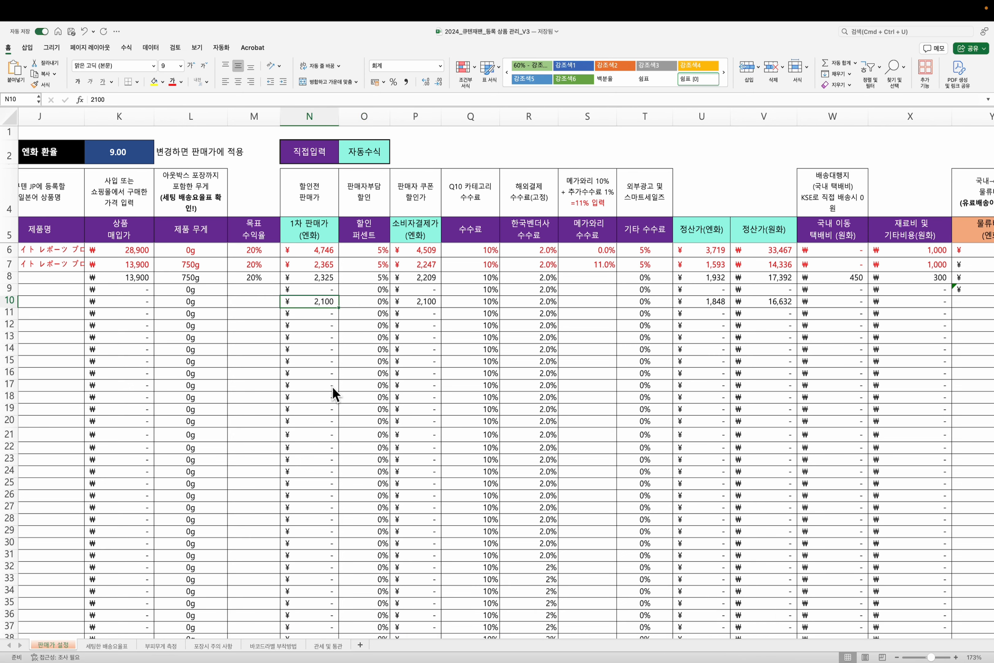
{"action": "key", "text": "super+z"}
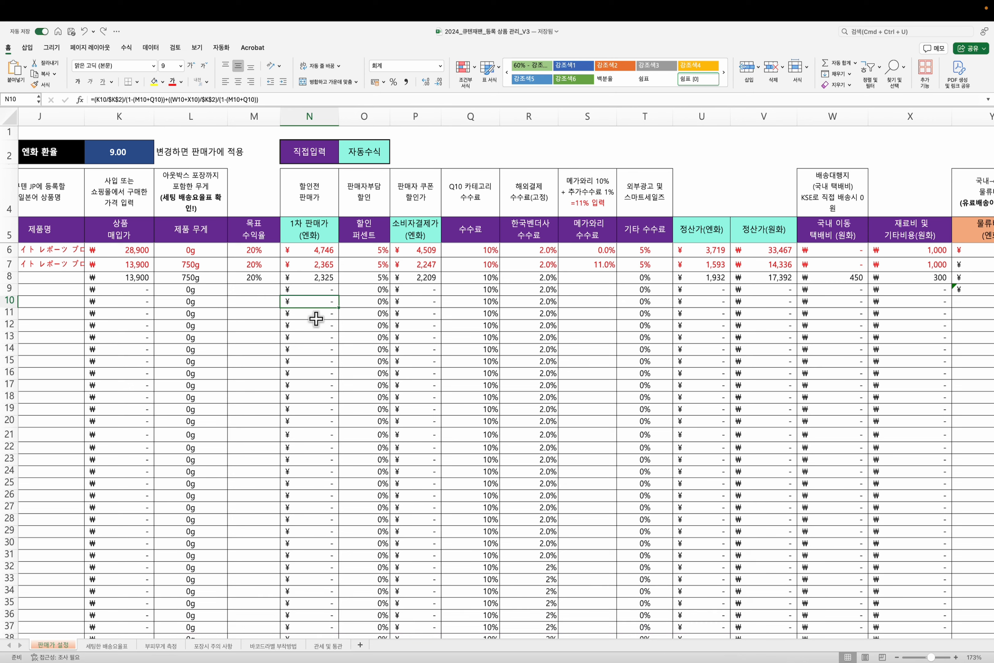
- Review row 8's 목표 수익률 and the 1차 판매가(엔화) calculated from it
{"action": "left_click", "coordinate": [255, 289]}
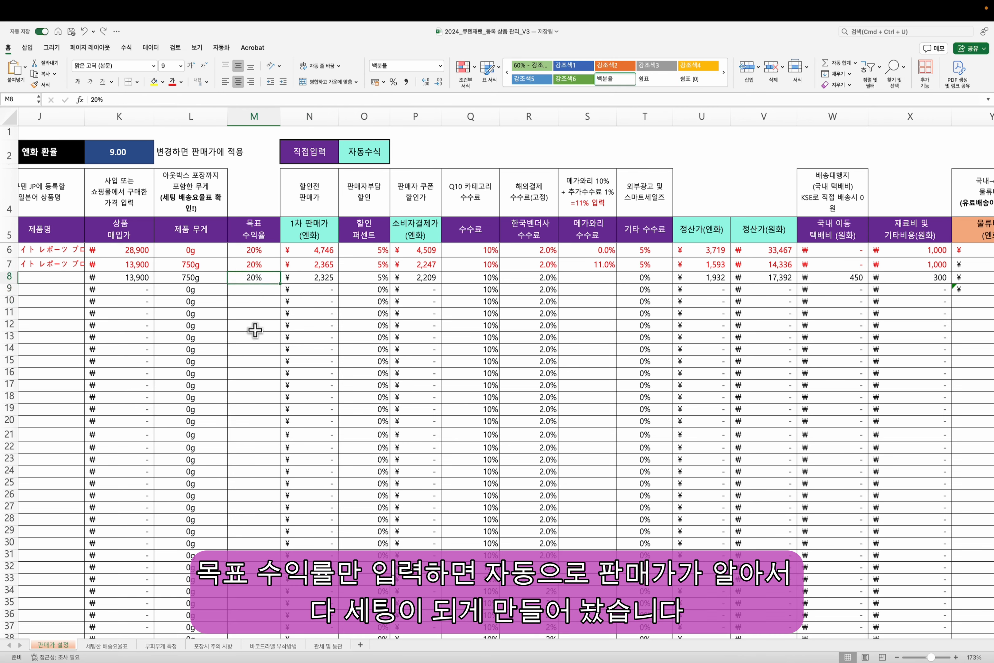
{"action": "left_click", "coordinate": [301, 278]}
{"action": "left_click", "coordinate": [535, 292]}
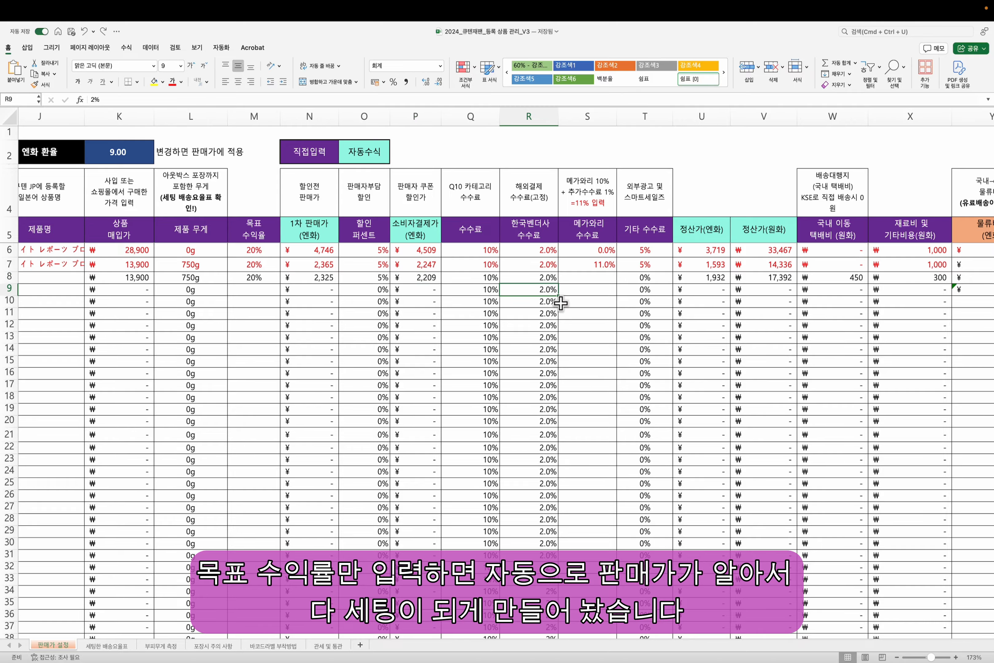
- Examine the 물류비용(엔화) formula in row 8 and the 제품 무게 it uses for the shipping rate lookup
{"action": "scroll", "coordinate": [564, 337], "scroll_direction": "right", "scroll_amount": 2}
{"action": "scroll", "coordinate": [577, 345], "scroll_direction": "right", "scroll_amount": 2}
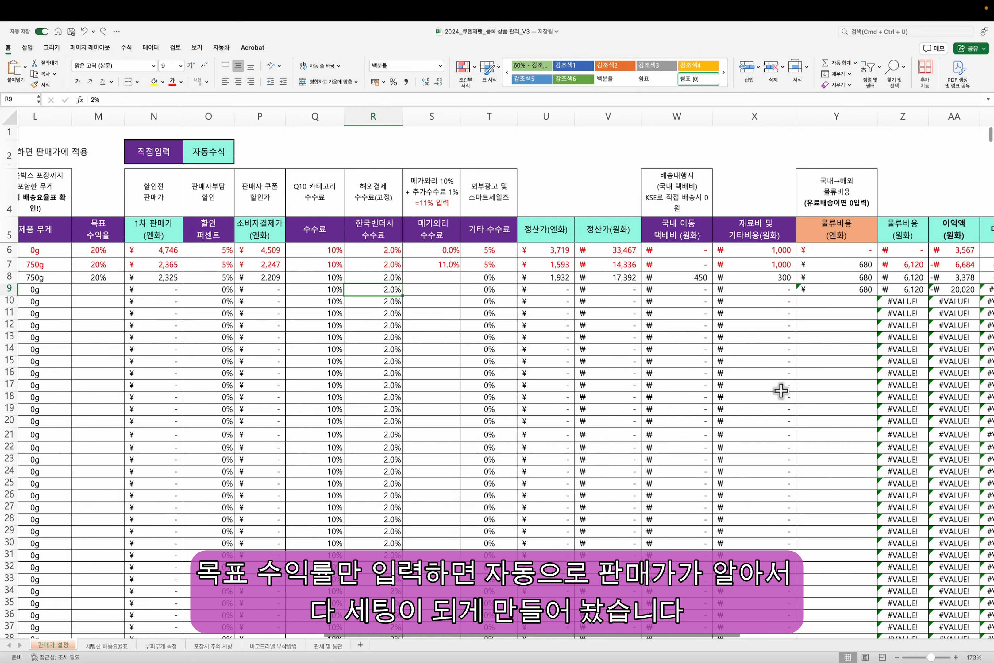
{"action": "scroll", "coordinate": [727, 385], "scroll_direction": "right", "scroll_amount": 3}
{"action": "scroll", "coordinate": [672, 346], "scroll_direction": "right", "scroll_amount": 2}
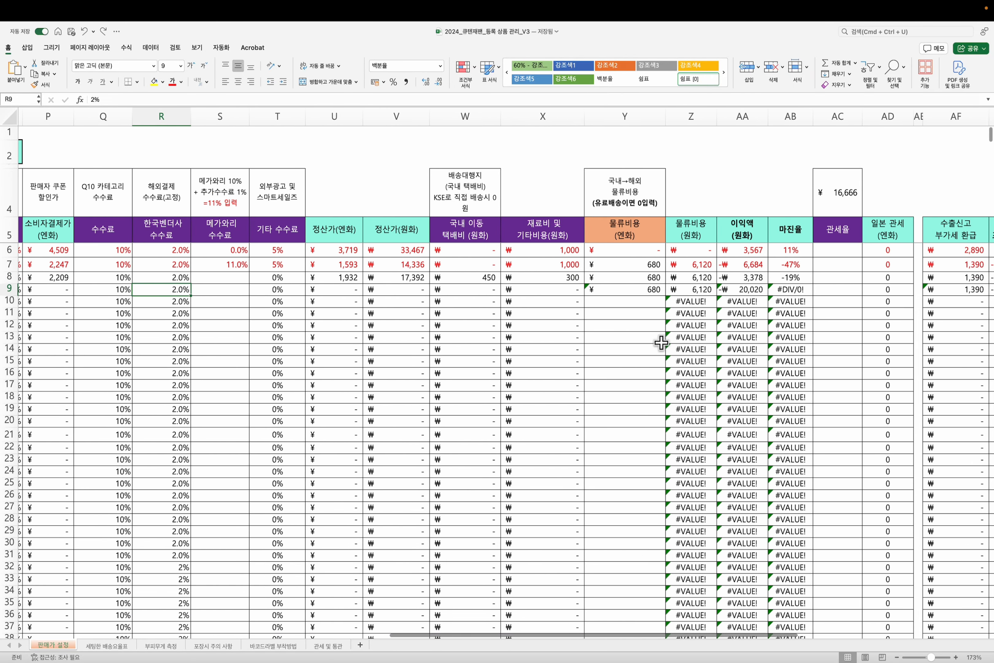
{"action": "left_click", "coordinate": [633, 278]}
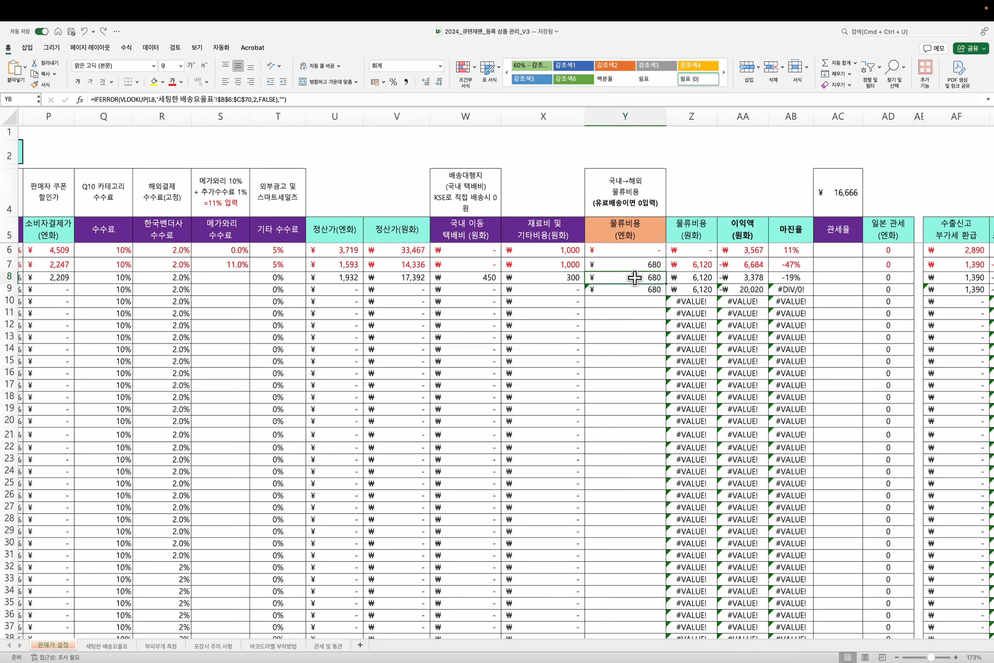
{"action": "scroll", "coordinate": [394, 372], "scroll_direction": "left", "scroll_amount": 5}
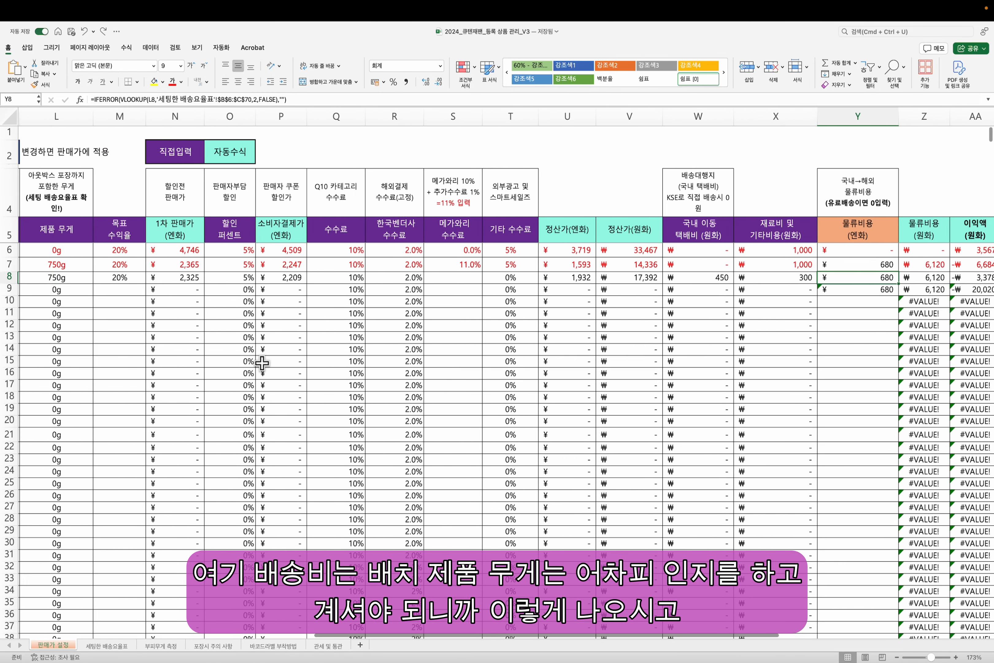
{"action": "scroll", "coordinate": [261, 363], "scroll_direction": "left", "scroll_amount": 2}
{"action": "left_click", "coordinate": [131, 277]}
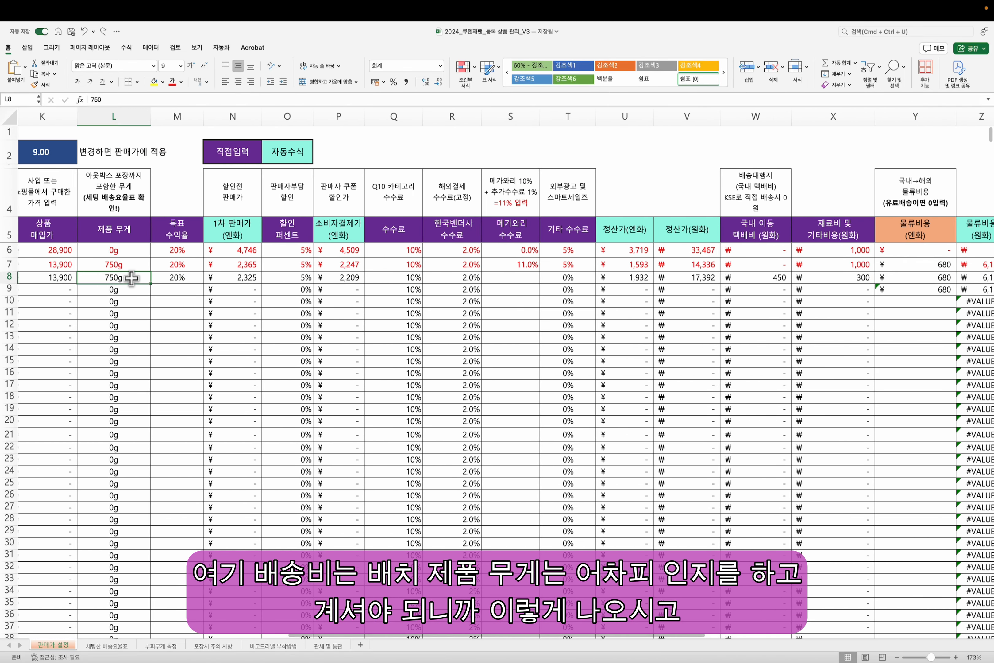
{"action": "scroll", "coordinate": [128, 320], "scroll_direction": "right", "scroll_amount": 1}
{"action": "scroll", "coordinate": [668, 357], "scroll_direction": "right", "scroll_amount": 3}
- Set the 물류비용(엔화) in rows 8 and 9 to 0 for paid shipping
{"action": "left_click", "coordinate": [704, 278]}
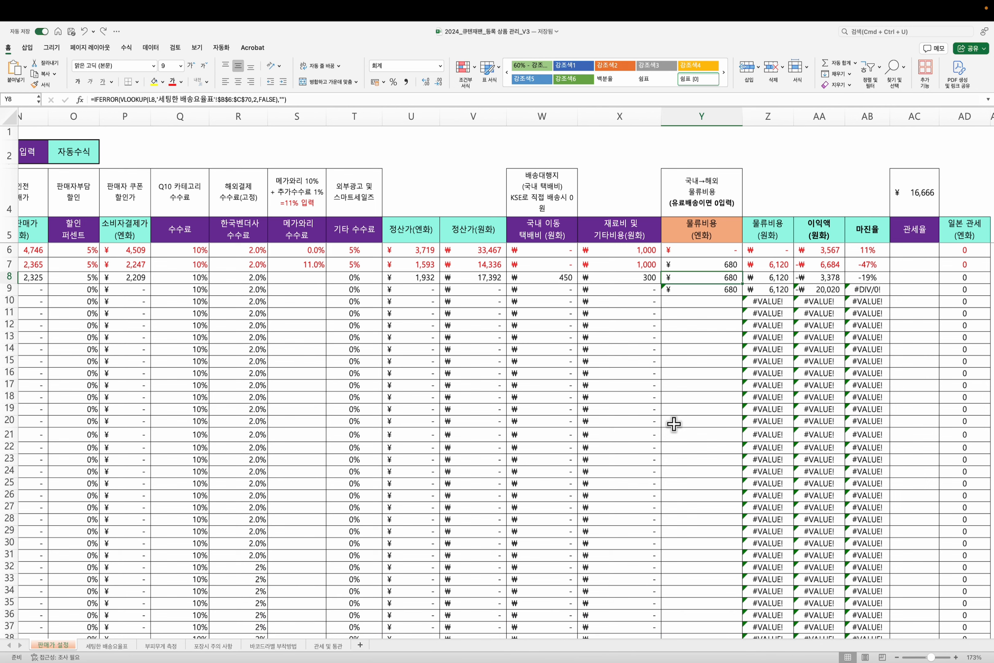
{"action": "type", "text": "0"}
{"action": "key", "text": "Return"}
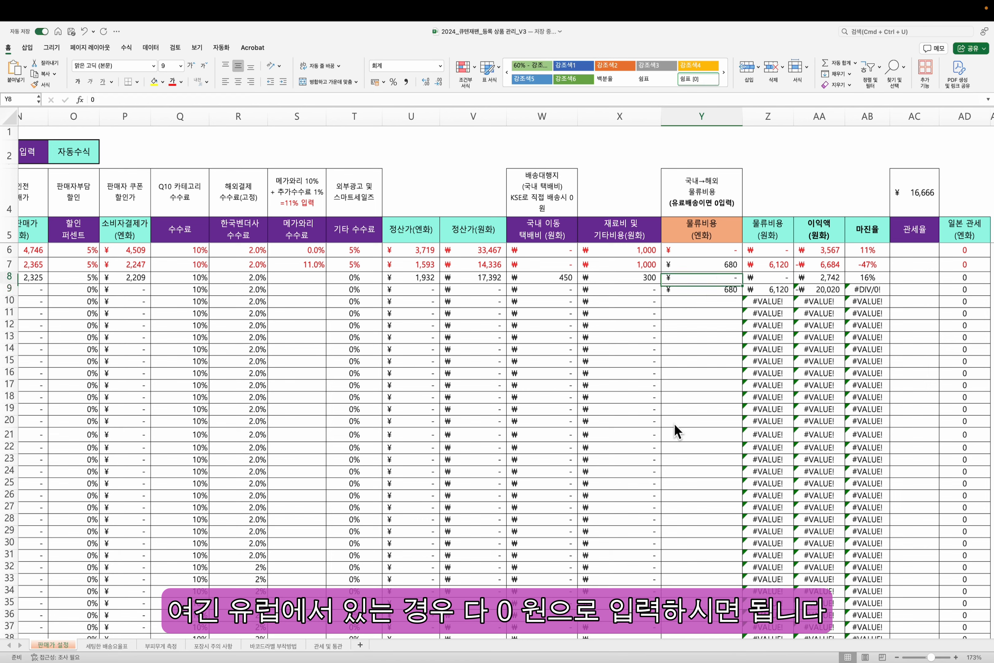
{"action": "type", "text": "0"}
{"action": "key", "text": "Return"}
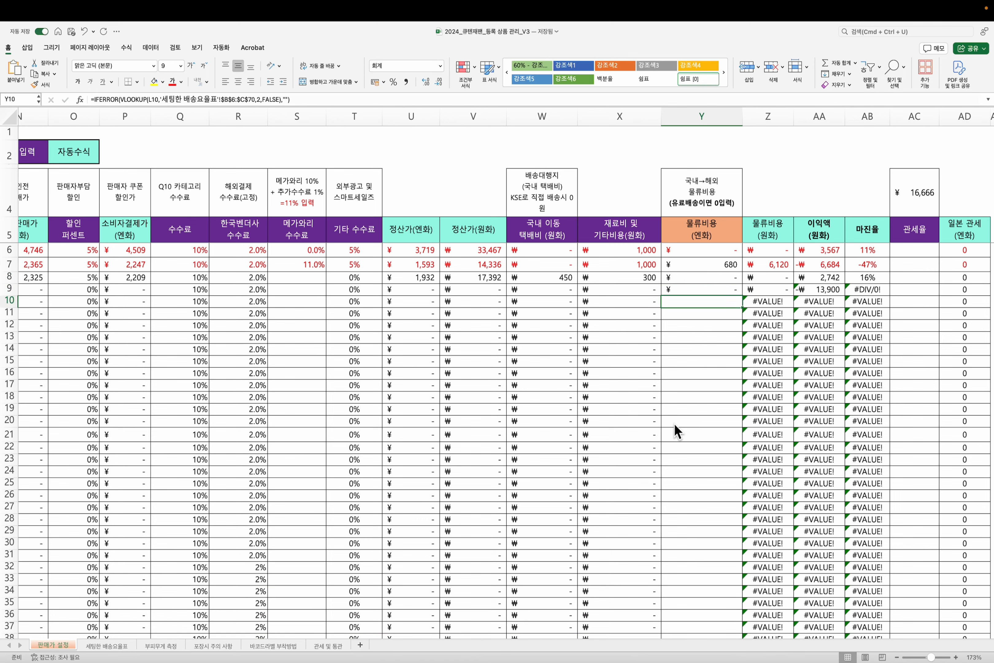
- Compare the 물류비용(엔화) of rows 7 and 8, and check row 8's 물류비용(원화)
{"action": "key", "text": "Up"}
{"action": "key", "text": "Up"}
{"action": "key", "text": "Up"}
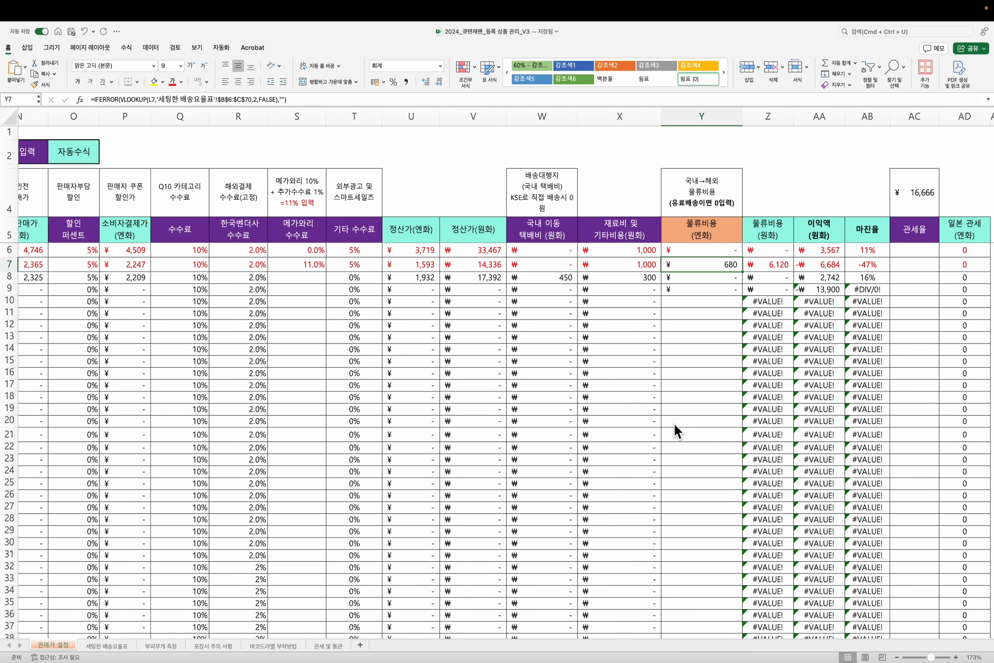
{"action": "key", "text": "Down"}
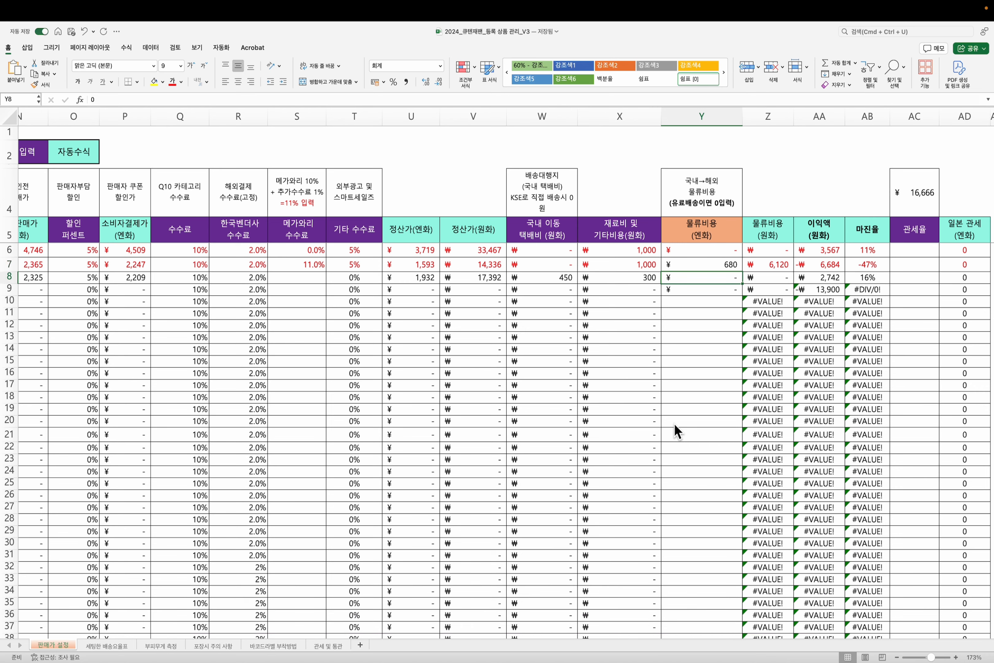
{"action": "key", "text": "Up"}
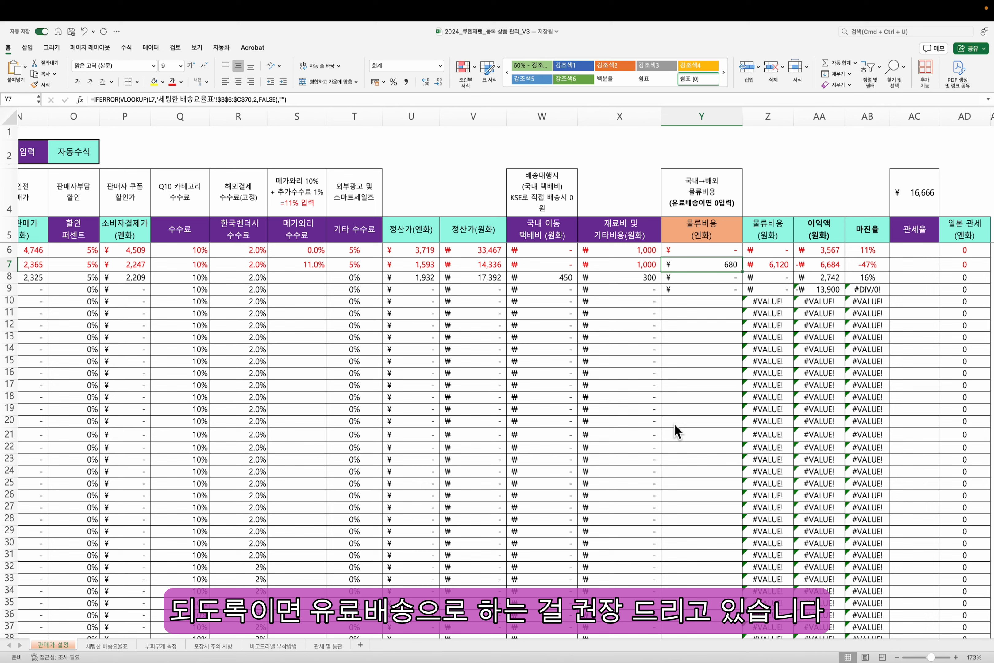
{"action": "key", "text": "Down"}
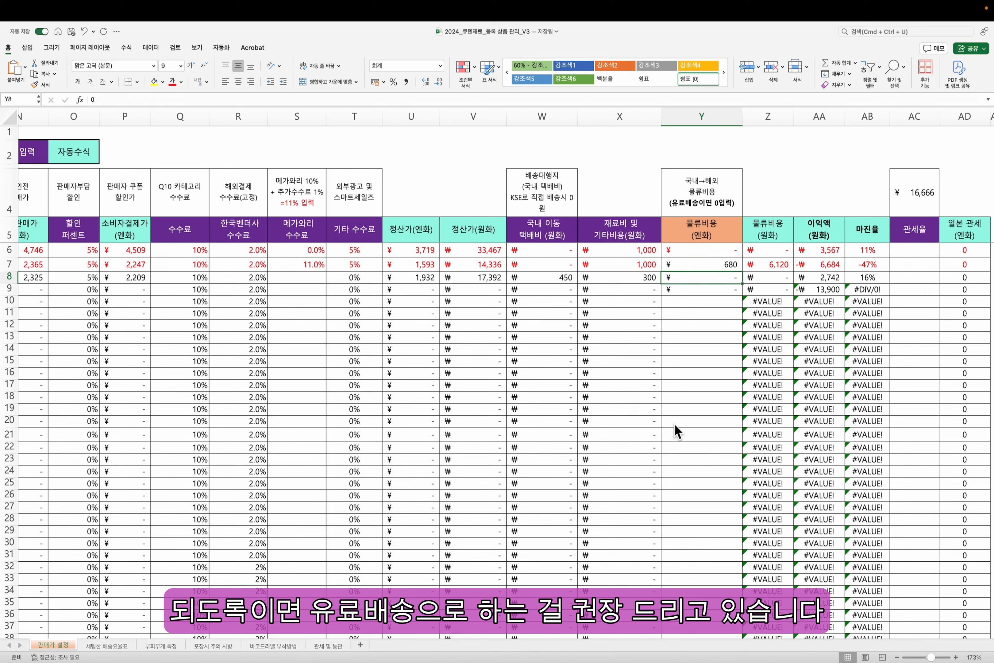
{"action": "key", "text": "Right"}
{"action": "key", "text": "Left"}
{"action": "key", "text": "Left"}
{"action": "key", "text": "Right"}
{"action": "key", "text": "Right"}
{"action": "key", "text": "Right"}
{"action": "key", "text": "Left"}
{"action": "key", "text": "Left"}
{"action": "key", "text": "Right"}
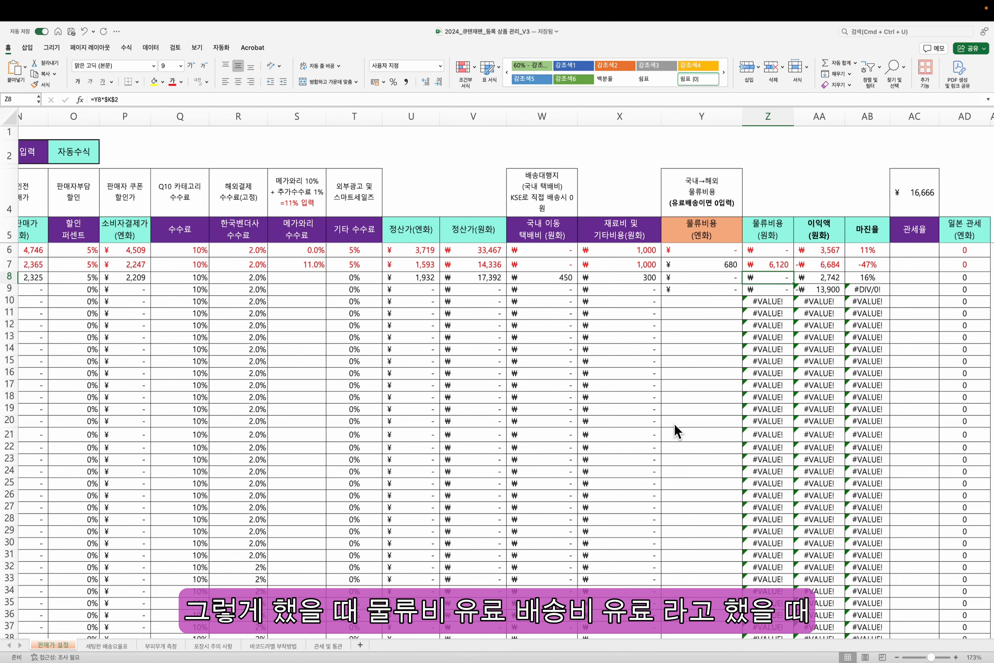
- Examine row 8's 이익액(원화), 마진율 and 관세율 cells, and the tariff and VAT refund columns beyond them
{"action": "key", "text": "Right"}
{"action": "key", "text": "Right"}
{"action": "key", "text": "Right"}
{"action": "key", "text": "Right"}
{"action": "key", "text": "Left"}
{"action": "scroll", "coordinate": [697, 448], "scroll_direction": "right", "scroll_amount": 3}
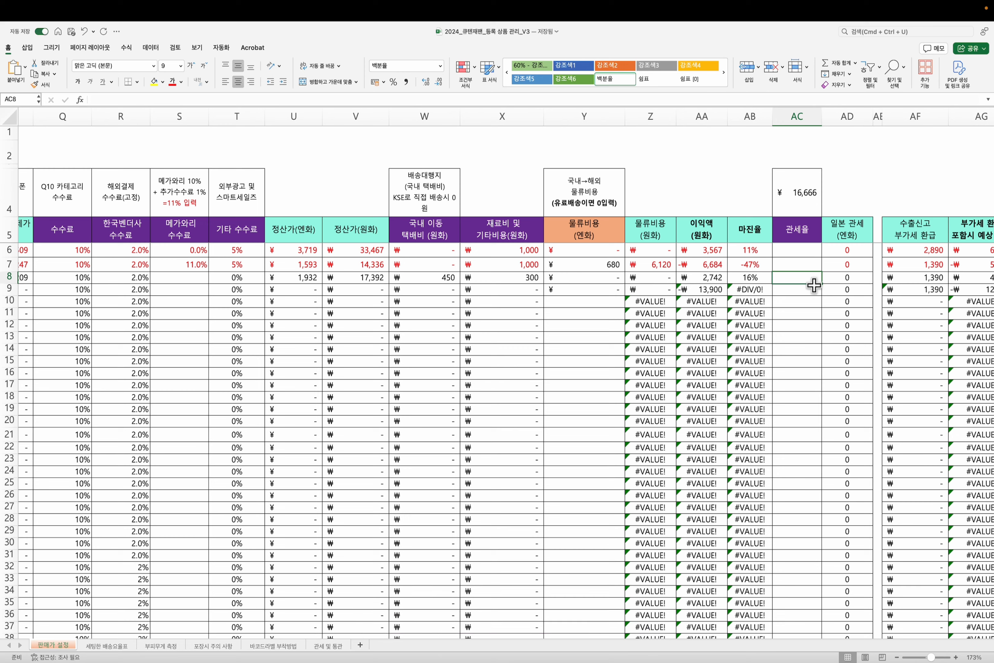
{"action": "scroll", "coordinate": [806, 300], "scroll_direction": "right", "scroll_amount": 1}
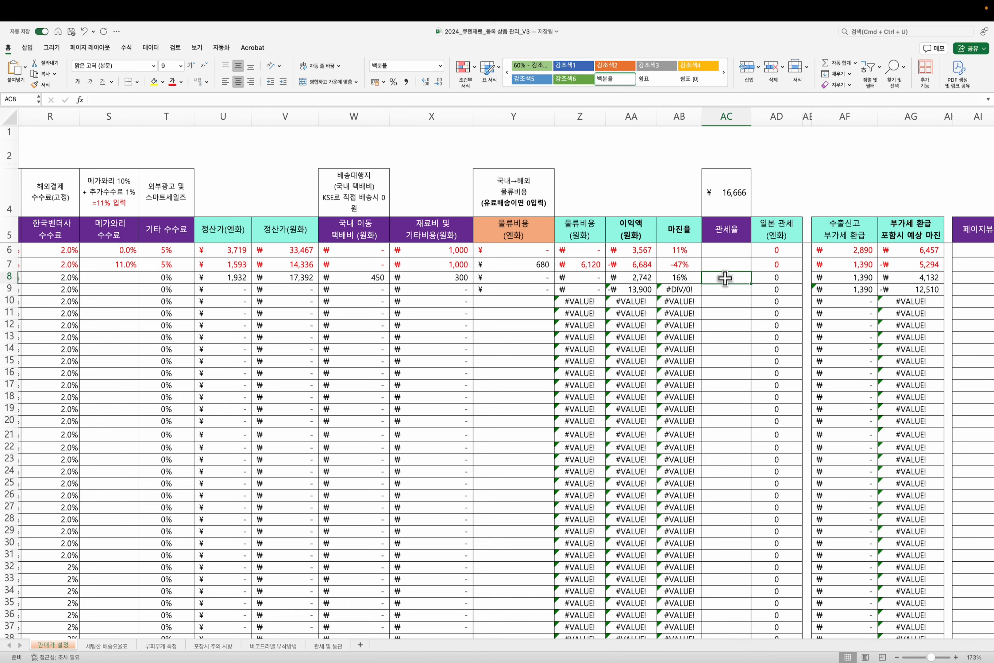
- Examine the 관세율 input cells around row 8 and row 8's 일본 관세(엔화) cell
{"action": "left_click", "coordinate": [723, 290]}
{"action": "left_click", "coordinate": [725, 322]}
{"action": "left_click", "coordinate": [726, 302]}
{"action": "left_click", "coordinate": [727, 276]}
{"action": "left_click", "coordinate": [767, 277]}
- Examine row 8's 수출신고 부가세 환급 and 부가세 환급 포함시 예상 마진 formulas
{"action": "scroll", "coordinate": [766, 301], "scroll_direction": "right", "scroll_amount": 5}
{"action": "left_click", "coordinate": [657, 274]}
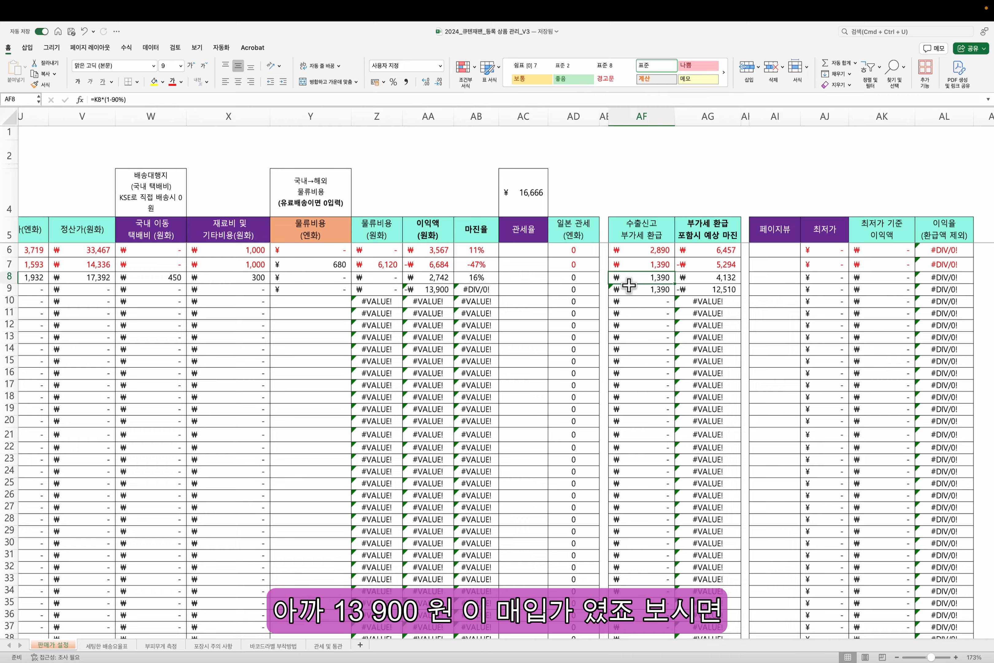
{"action": "key", "text": "ctrl+Right"}
{"action": "key", "text": "ctrl+Left"}
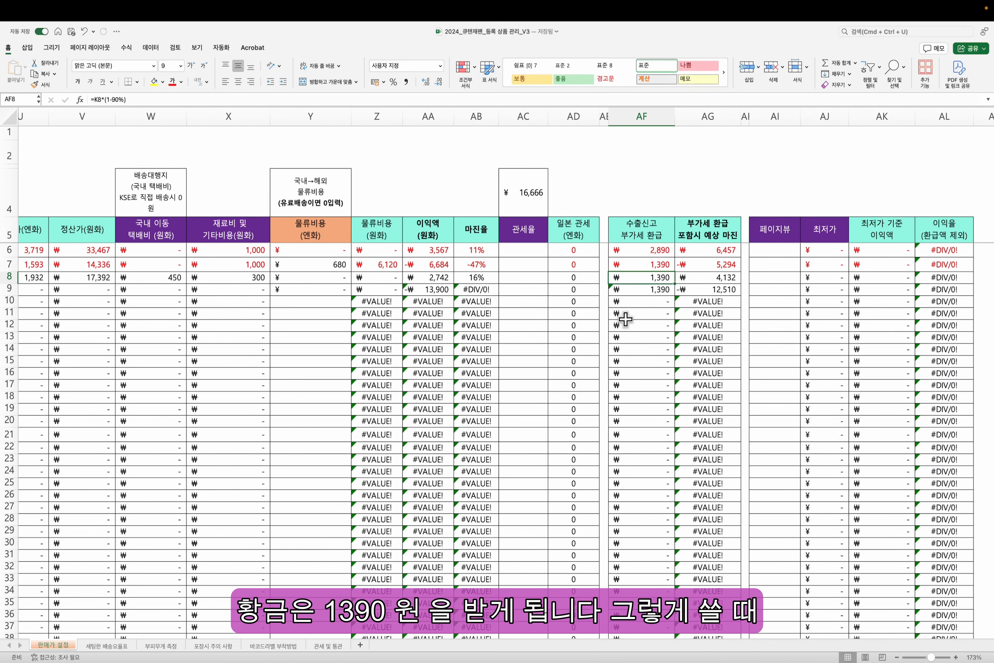
{"action": "left_click", "coordinate": [663, 287]}
{"action": "left_click", "coordinate": [703, 277]}
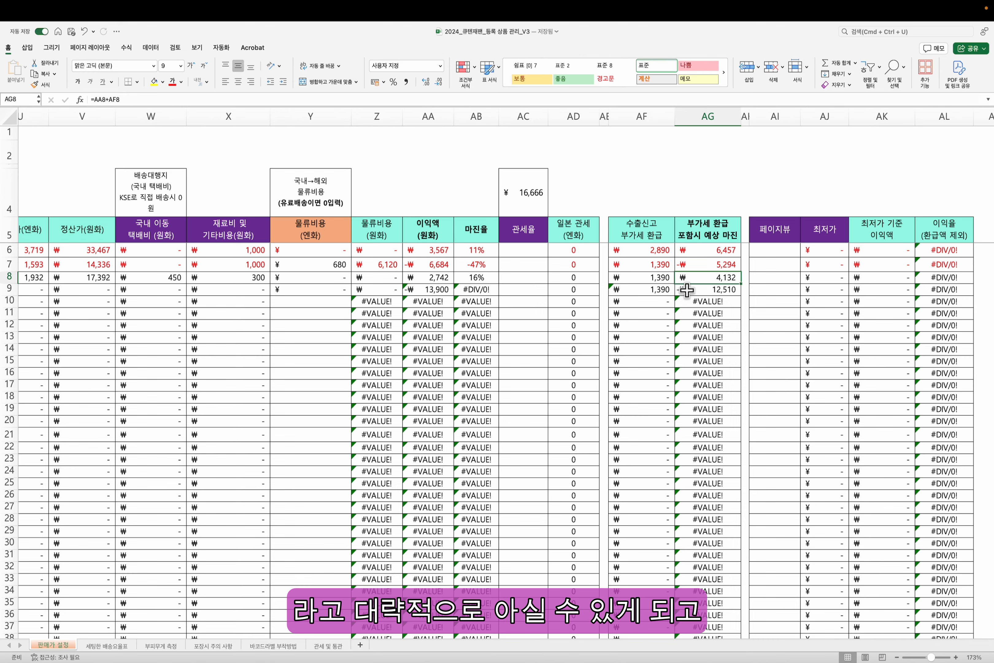
- Review the 페이지뷰 and 최저가 columns and the empty 페이지뷰 cells in rows 8 and 9
{"action": "scroll", "coordinate": [691, 289], "scroll_direction": "right", "scroll_amount": 2}
{"action": "left_click", "coordinate": [666, 232]}
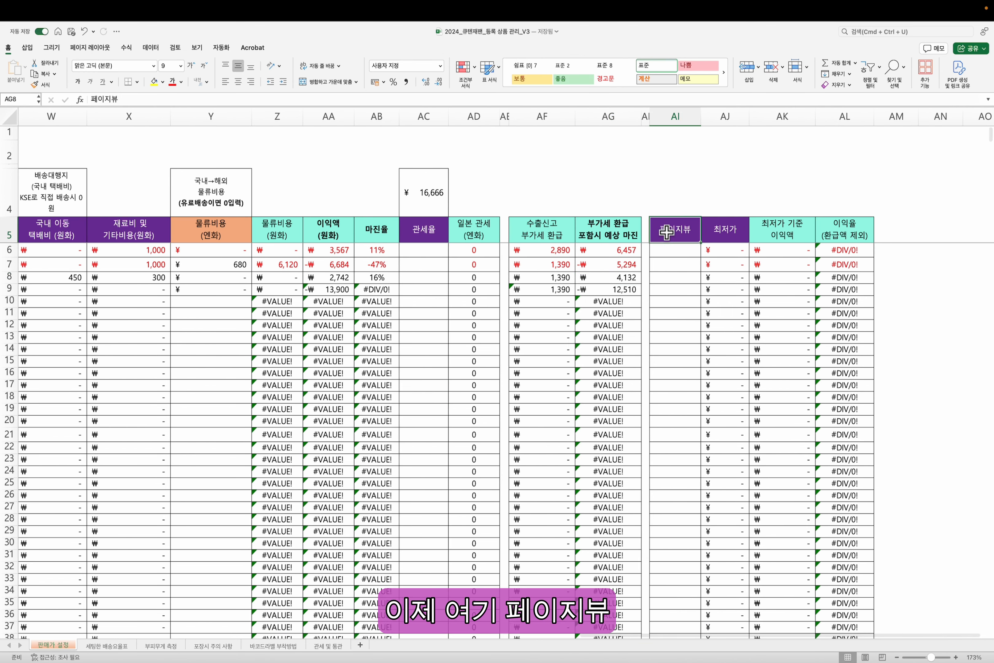
{"action": "left_click", "coordinate": [716, 231]}
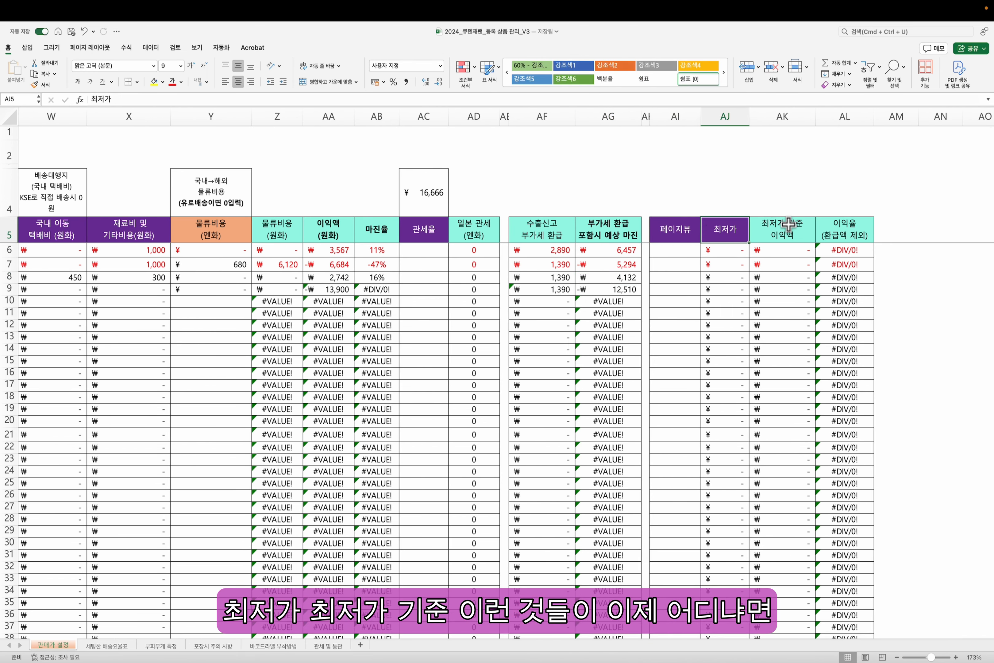
{"action": "left_click", "coordinate": [677, 287]}
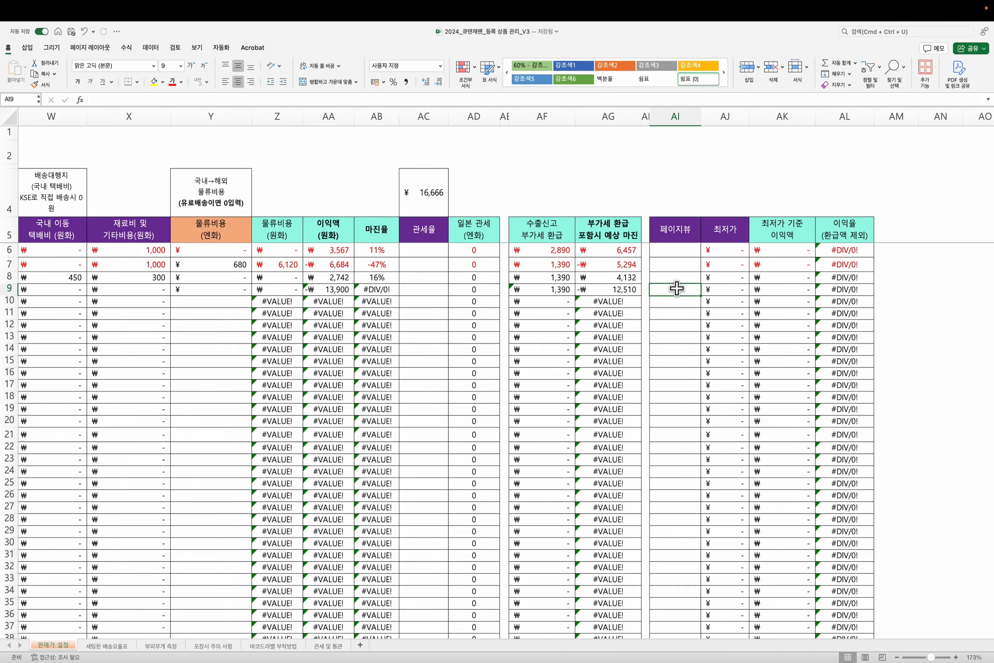
{"action": "key", "text": "Up"}
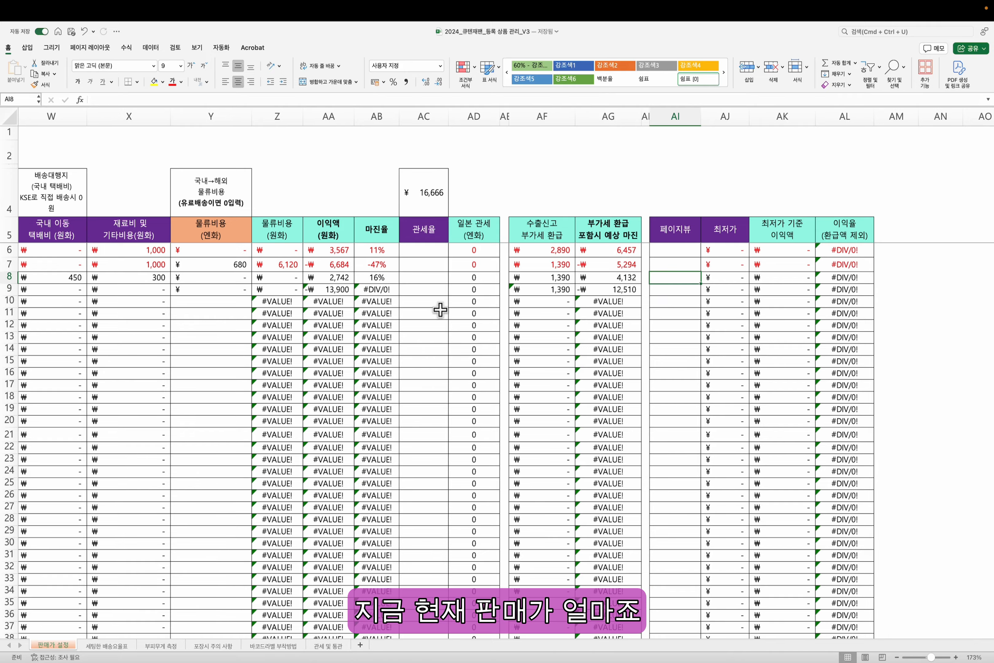
- Check row 8's current selling price in the 소비자결제가(엔화) column
{"action": "scroll", "coordinate": [676, 288], "scroll_direction": "left", "scroll_amount": 6}
{"action": "scroll", "coordinate": [197, 306], "scroll_direction": "left", "scroll_amount": 3}
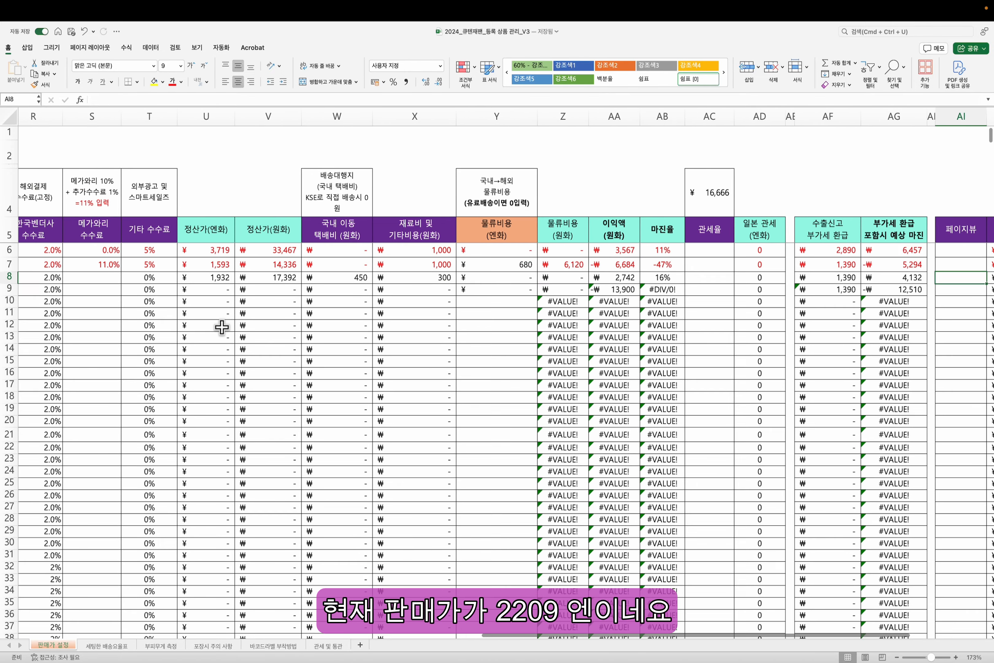
{"action": "scroll", "coordinate": [224, 323], "scroll_direction": "left", "scroll_amount": 5}
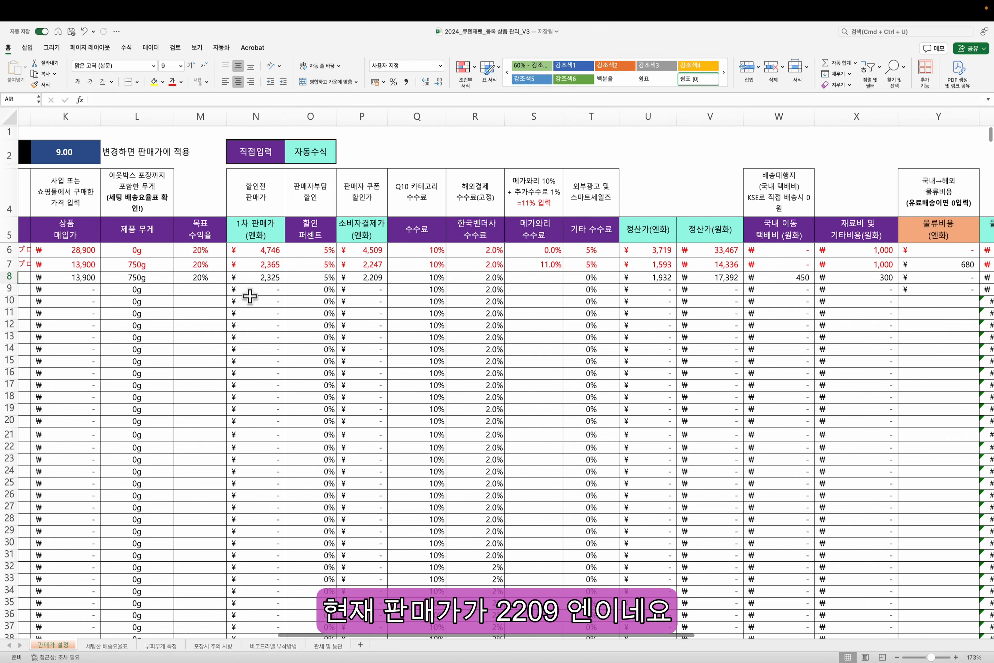
{"action": "left_click", "coordinate": [376, 278]}
- Set row 8's 페이지뷰 to 1500
{"action": "scroll", "coordinate": [468, 343], "scroll_direction": "right", "scroll_amount": 1}
{"action": "scroll", "coordinate": [468, 343], "scroll_direction": "right", "scroll_amount": 6}
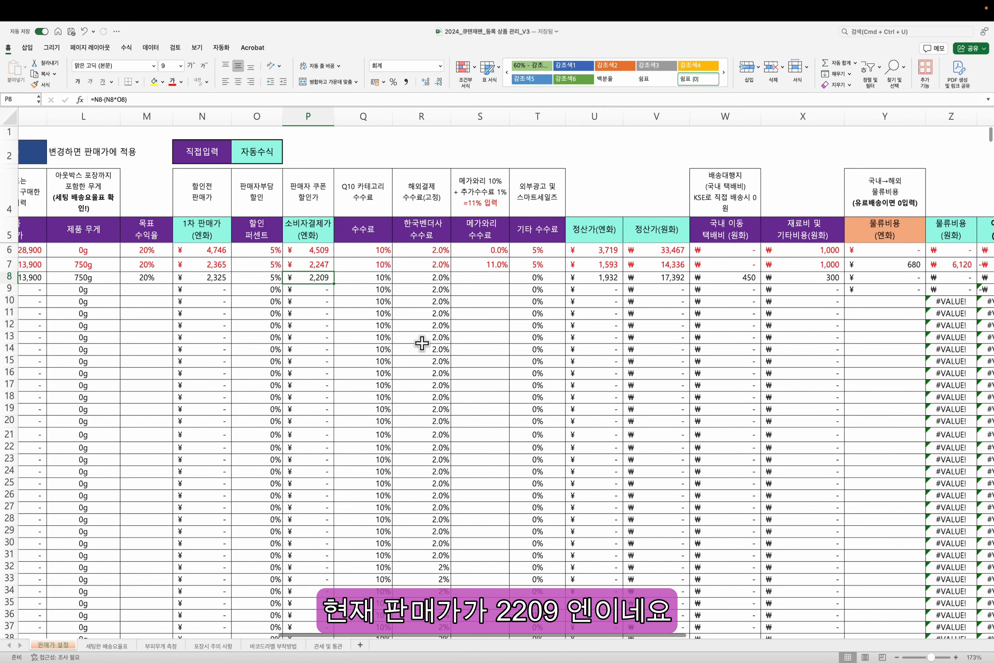
{"action": "scroll", "coordinate": [684, 343], "scroll_direction": "right", "scroll_amount": 2}
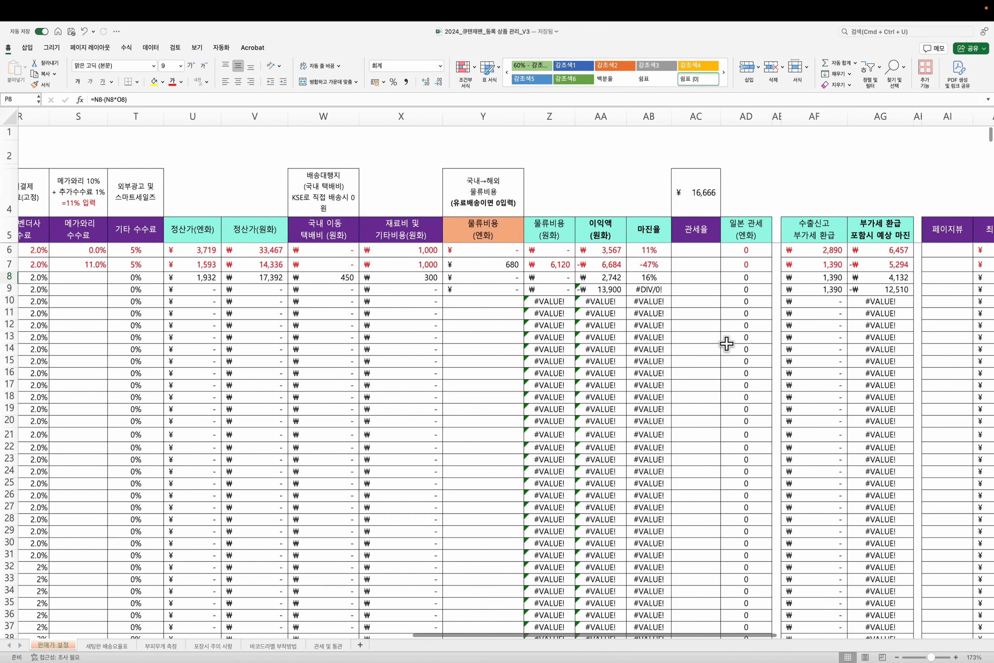
{"action": "left_click", "coordinate": [808, 278]}
{"action": "scroll", "coordinate": [807, 284], "scroll_direction": "down", "scroll_amount": 1}
{"action": "scroll", "coordinate": [826, 281], "scroll_direction": "up", "scroll_amount": 1}
{"action": "scroll", "coordinate": [846, 311], "scroll_direction": "right", "scroll_amount": 5}
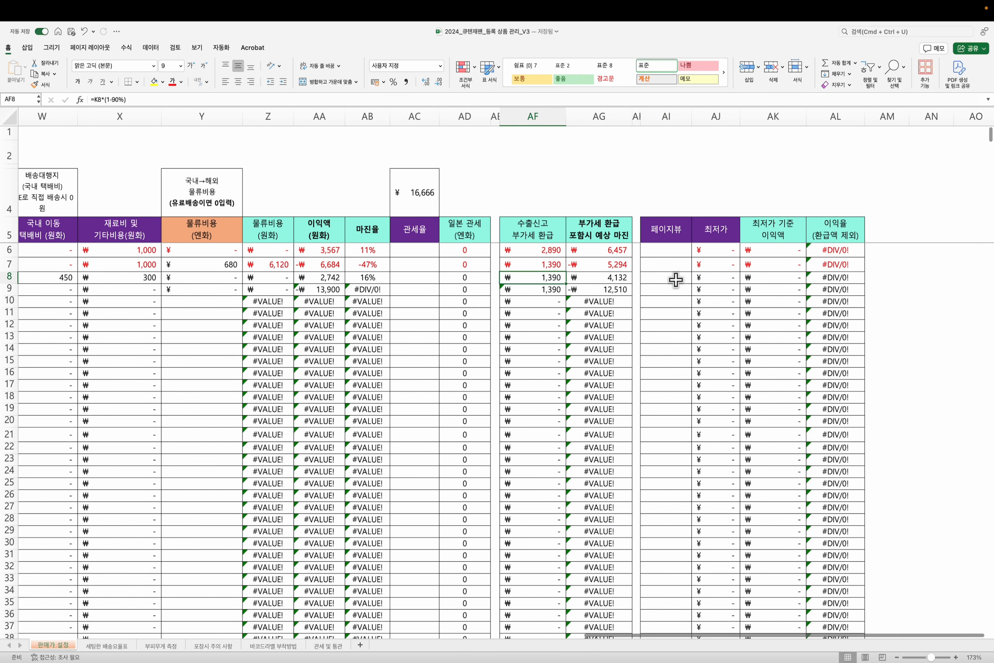
{"action": "left_click", "coordinate": [680, 277]}
{"action": "type", "text": "15"}
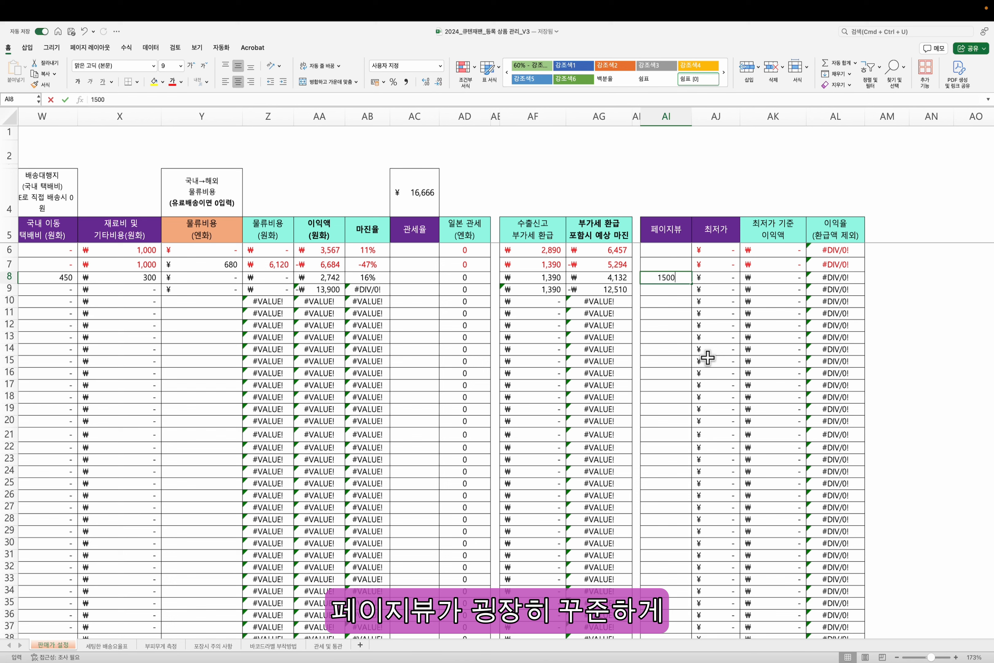
{"action": "type", "text": "00"}
{"action": "key", "text": "Return"}
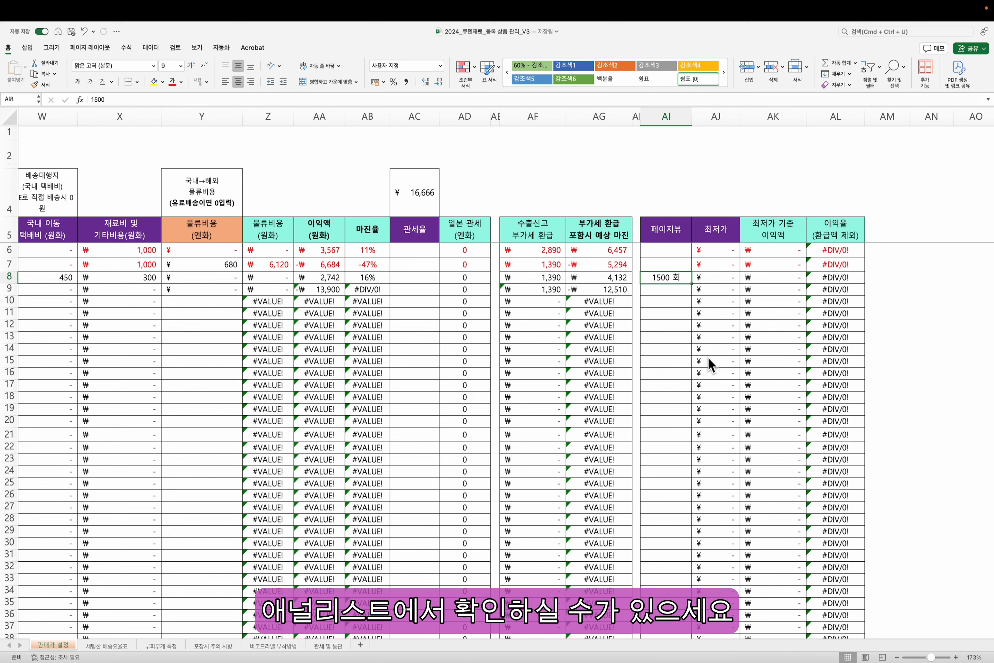
- Set row 8's 최저가 to 1998 yen and check the 최저가 기준 이익액 beside it
{"action": "left_click", "coordinate": [721, 280]}
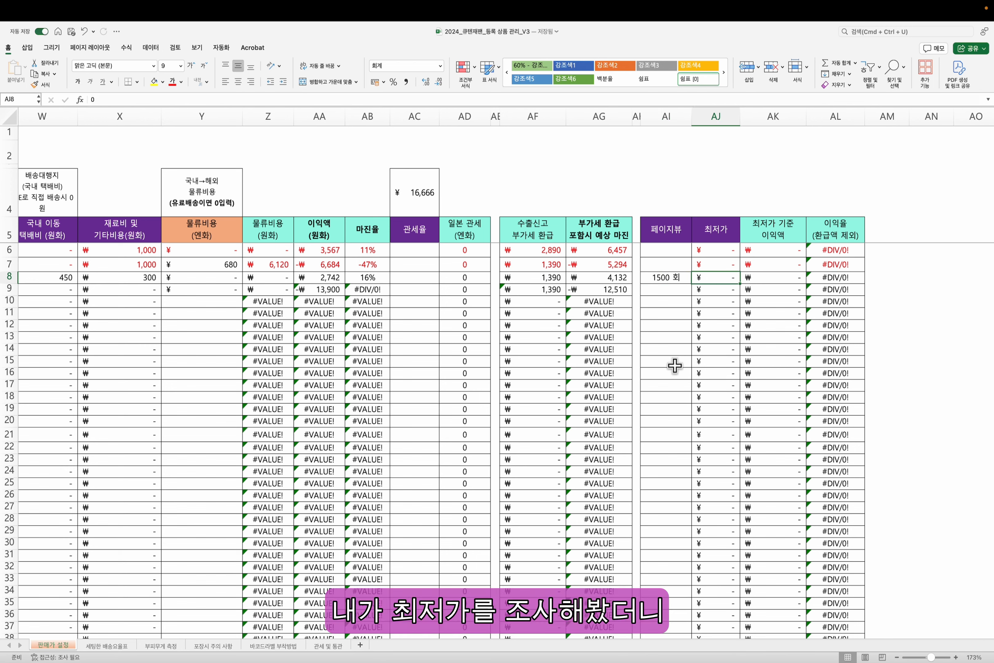
{"action": "type", "text": "1998"}
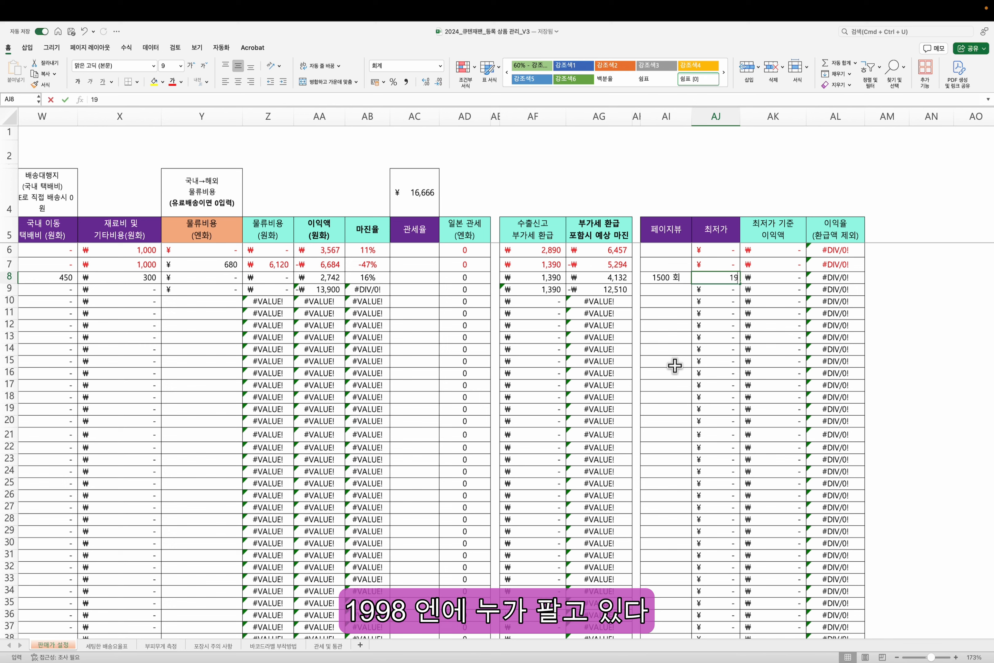
{"action": "key", "text": "Return"}
{"action": "key", "text": "Up"}
{"action": "key", "text": "Right"}
- Set row 8's 최저가 to 1900 yen
{"action": "key", "text": "Left"}
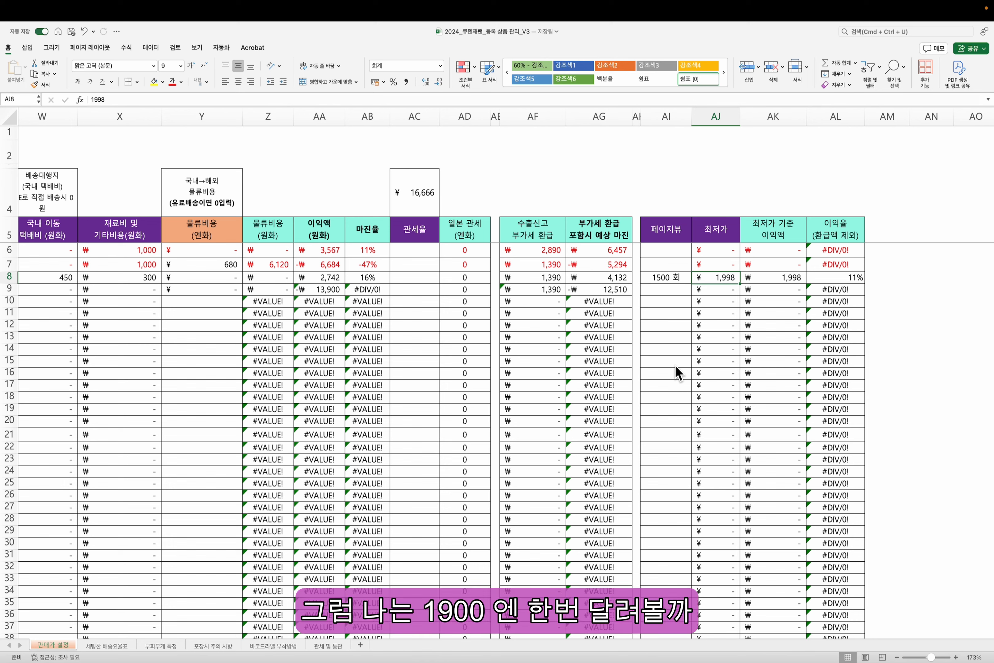
{"action": "type", "text": "1900"}
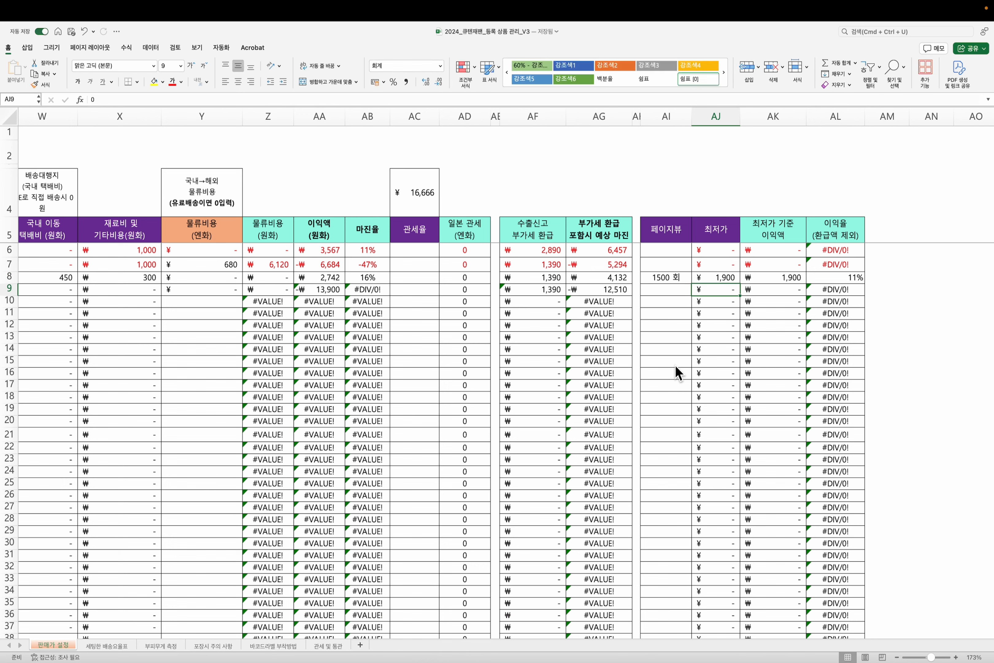
{"action": "key", "text": "Return"}
{"action": "key", "text": "Up"}
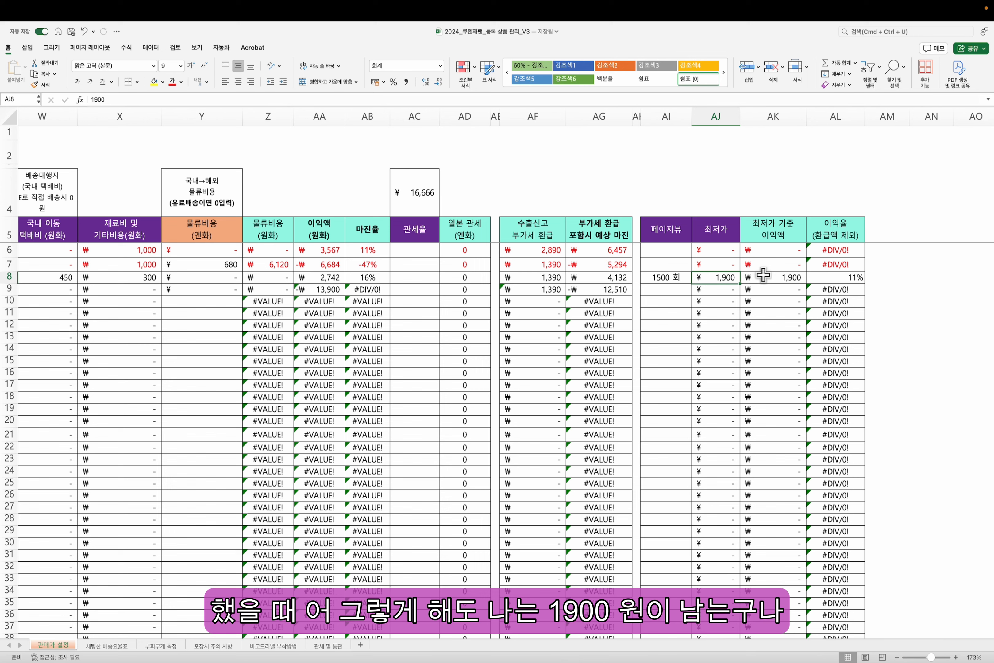